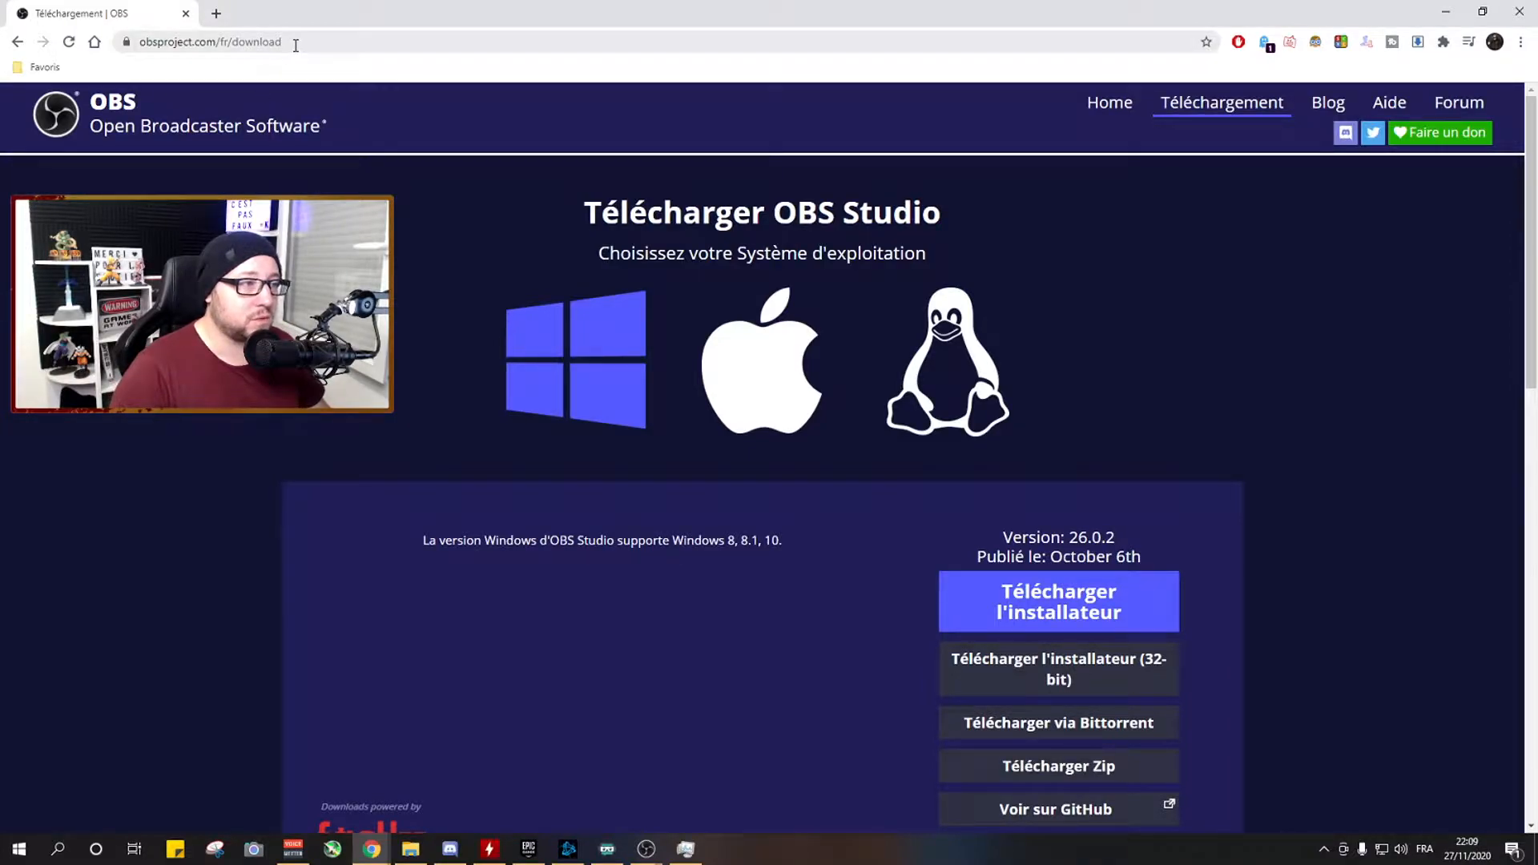
Download the Windows installer of OBS Studio from the obsproject.com/fr/download page.
{"action": "left_click_drag", "start_coordinate": [295, 43], "coordinate": [383, 61]}
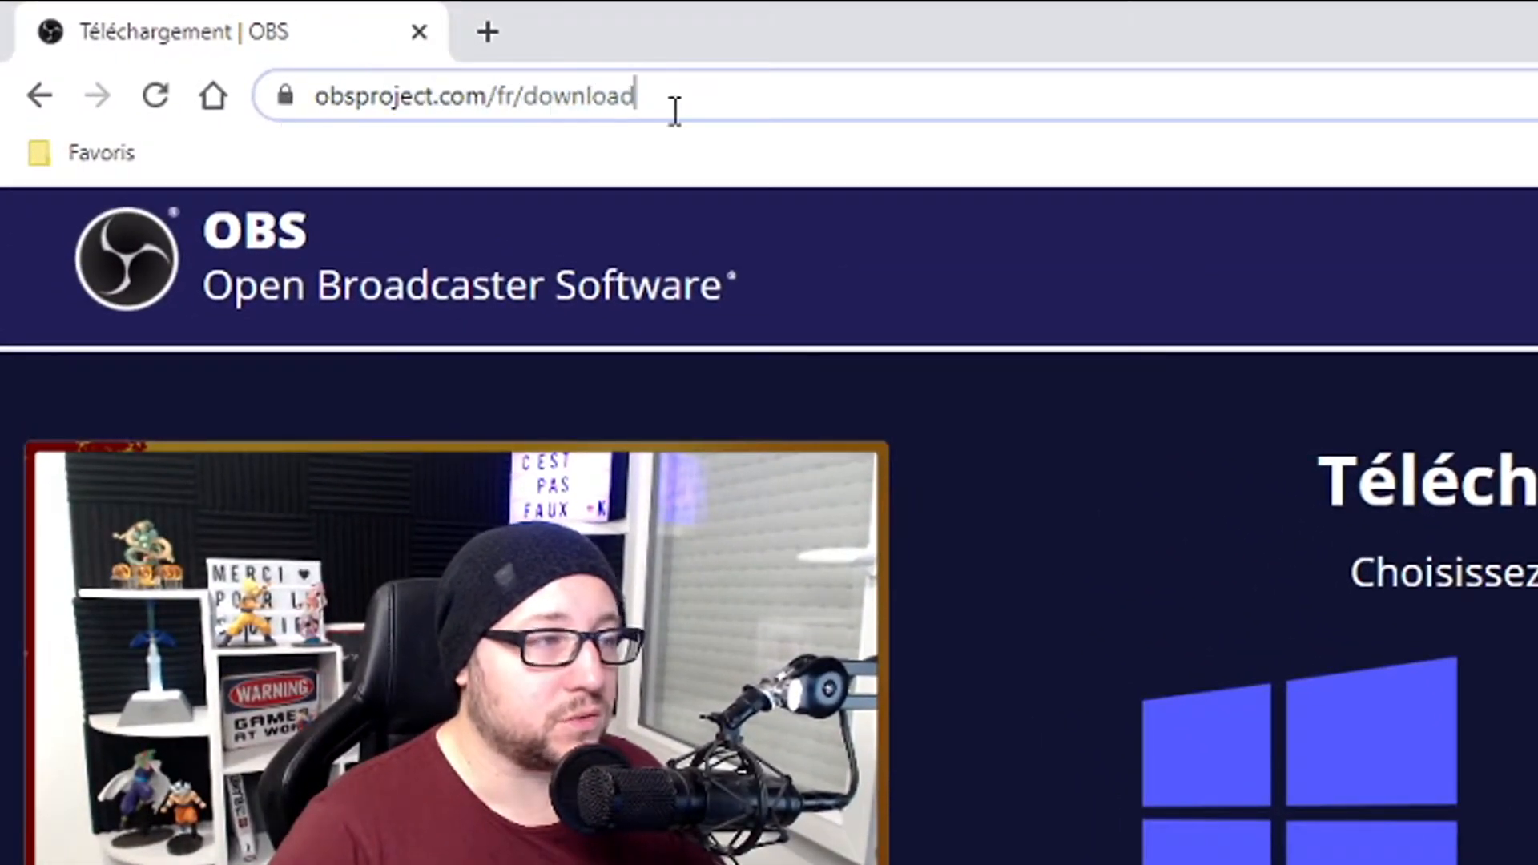
{"action": "left_click_drag", "start_coordinate": [676, 111], "coordinate": [675, 113]}
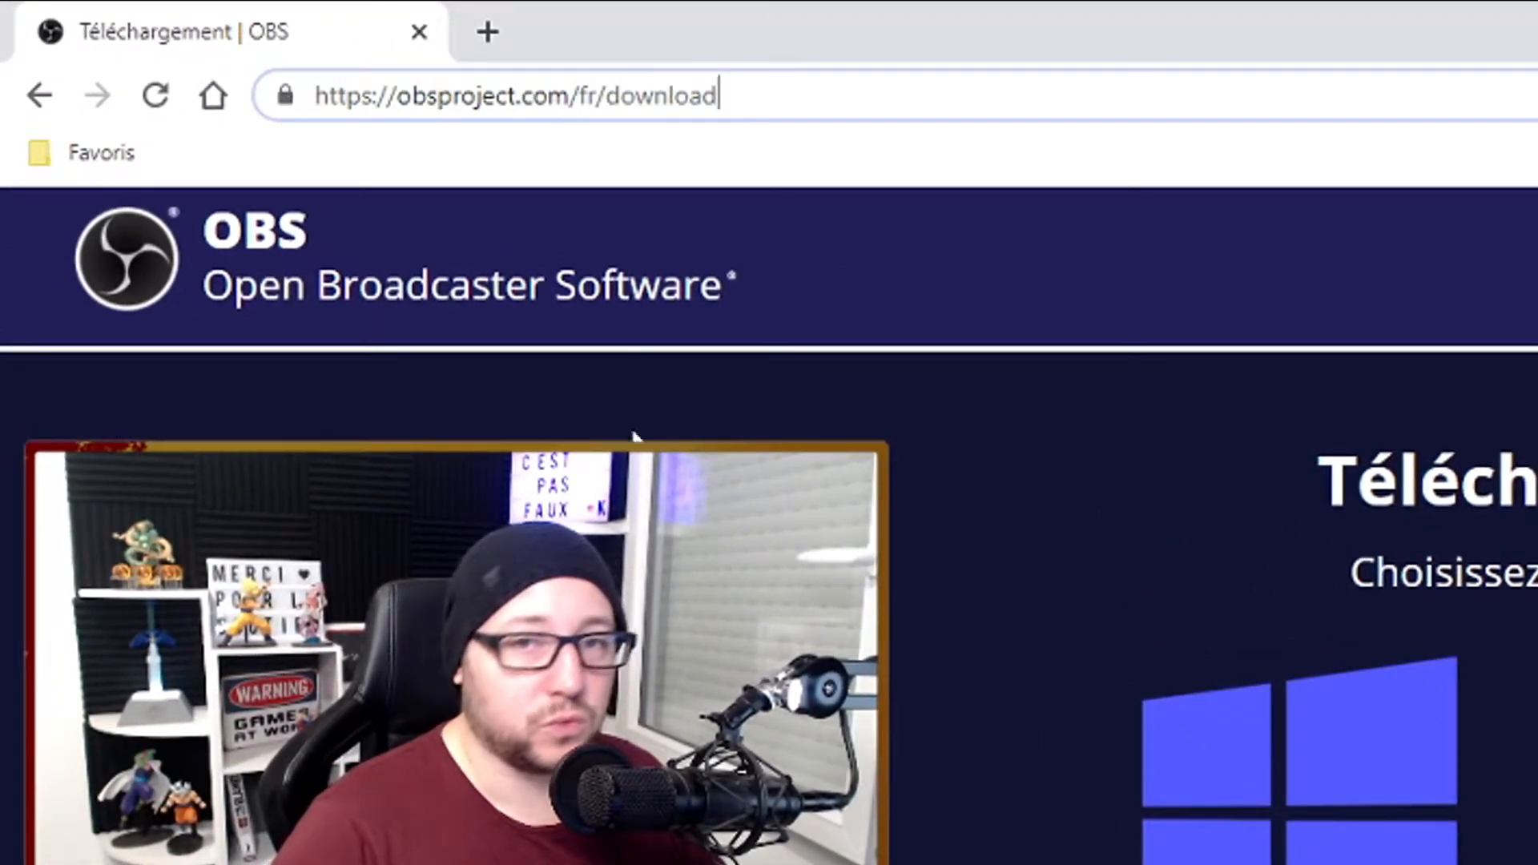
{"action": "left_click", "coordinate": [972, 167]}
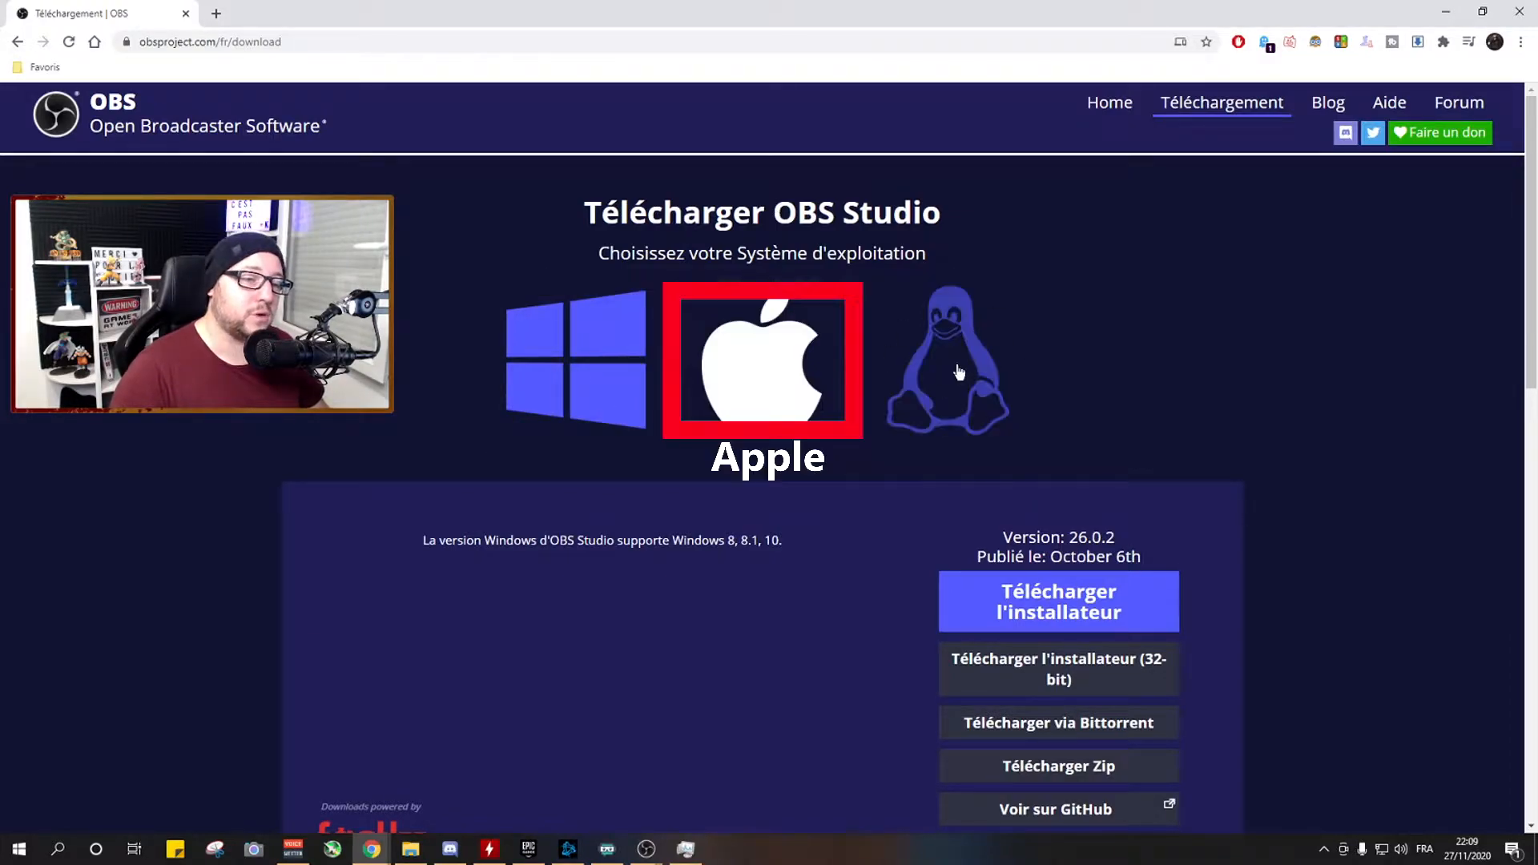
{"action": "left_click", "coordinate": [770, 406]}
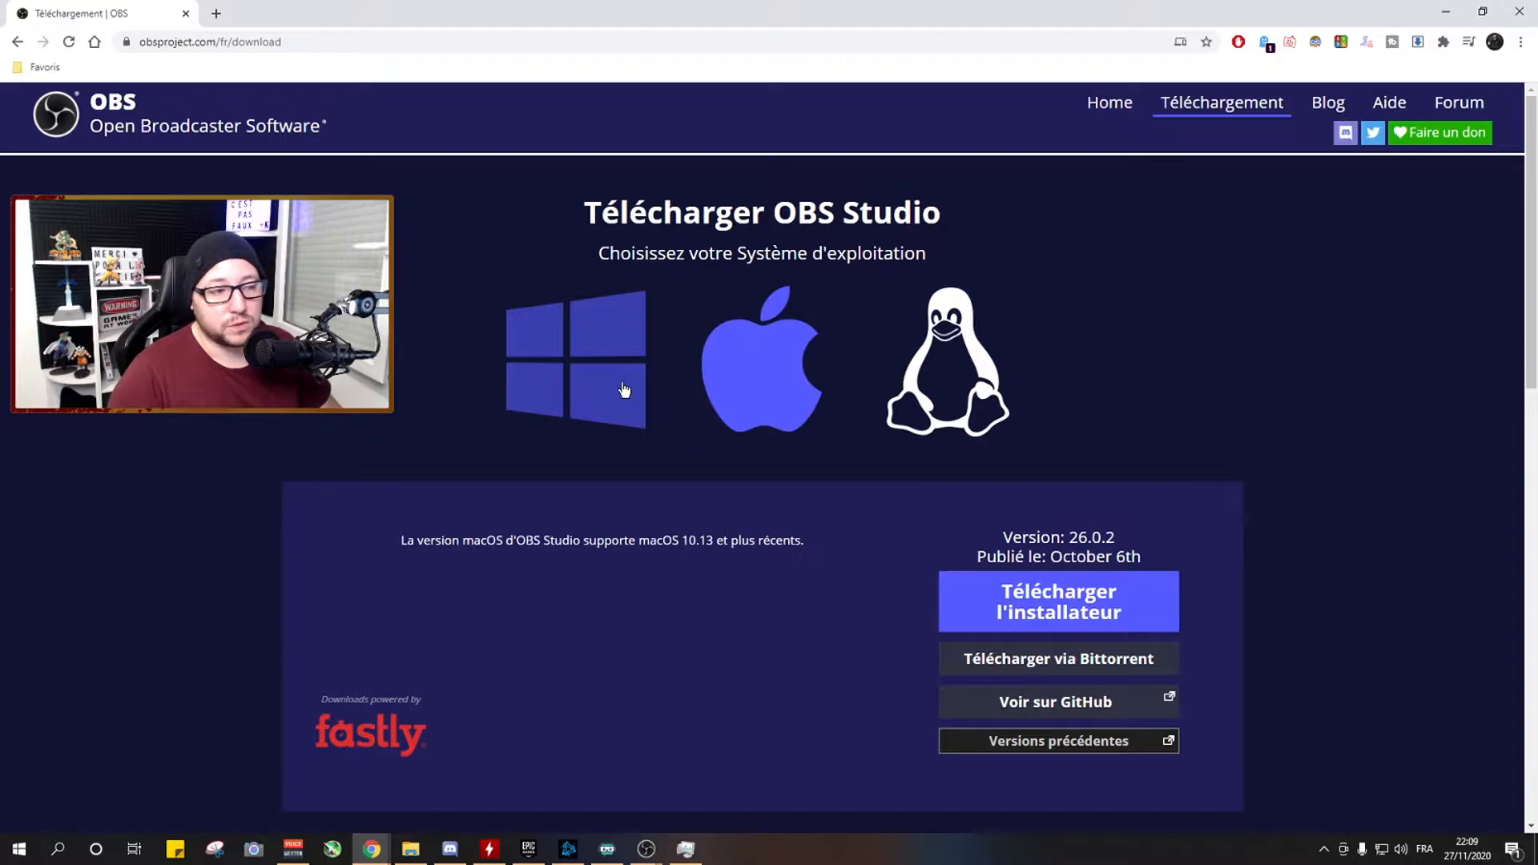
{"action": "left_click", "coordinate": [627, 391]}
{"action": "left_click", "coordinate": [1020, 599]}
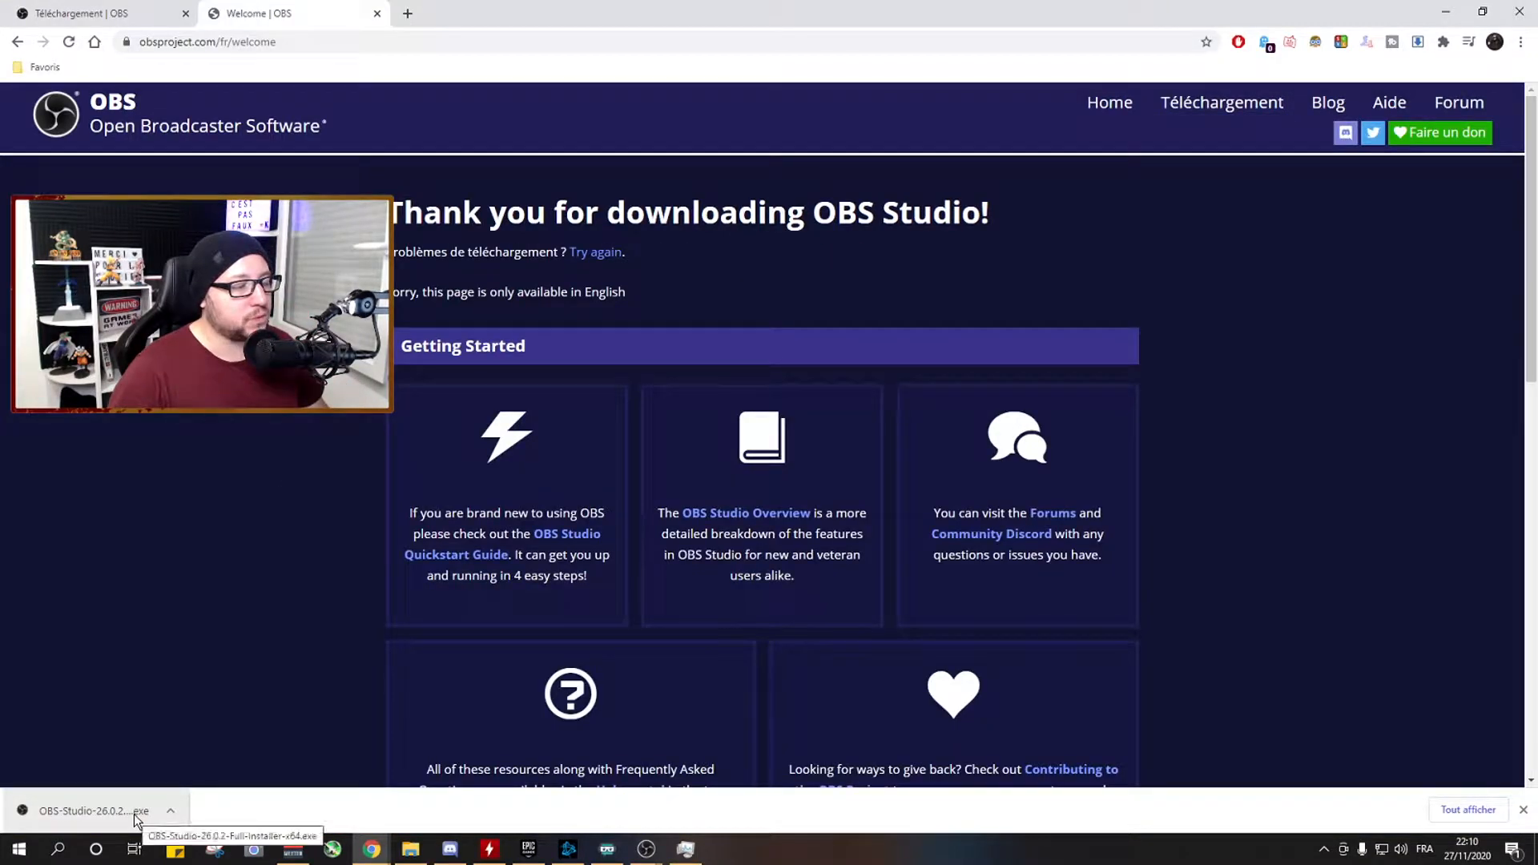
Run the downloaded OBS Studio installer and try to continue past its welcome page.
{"action": "left_click", "coordinate": [136, 821]}
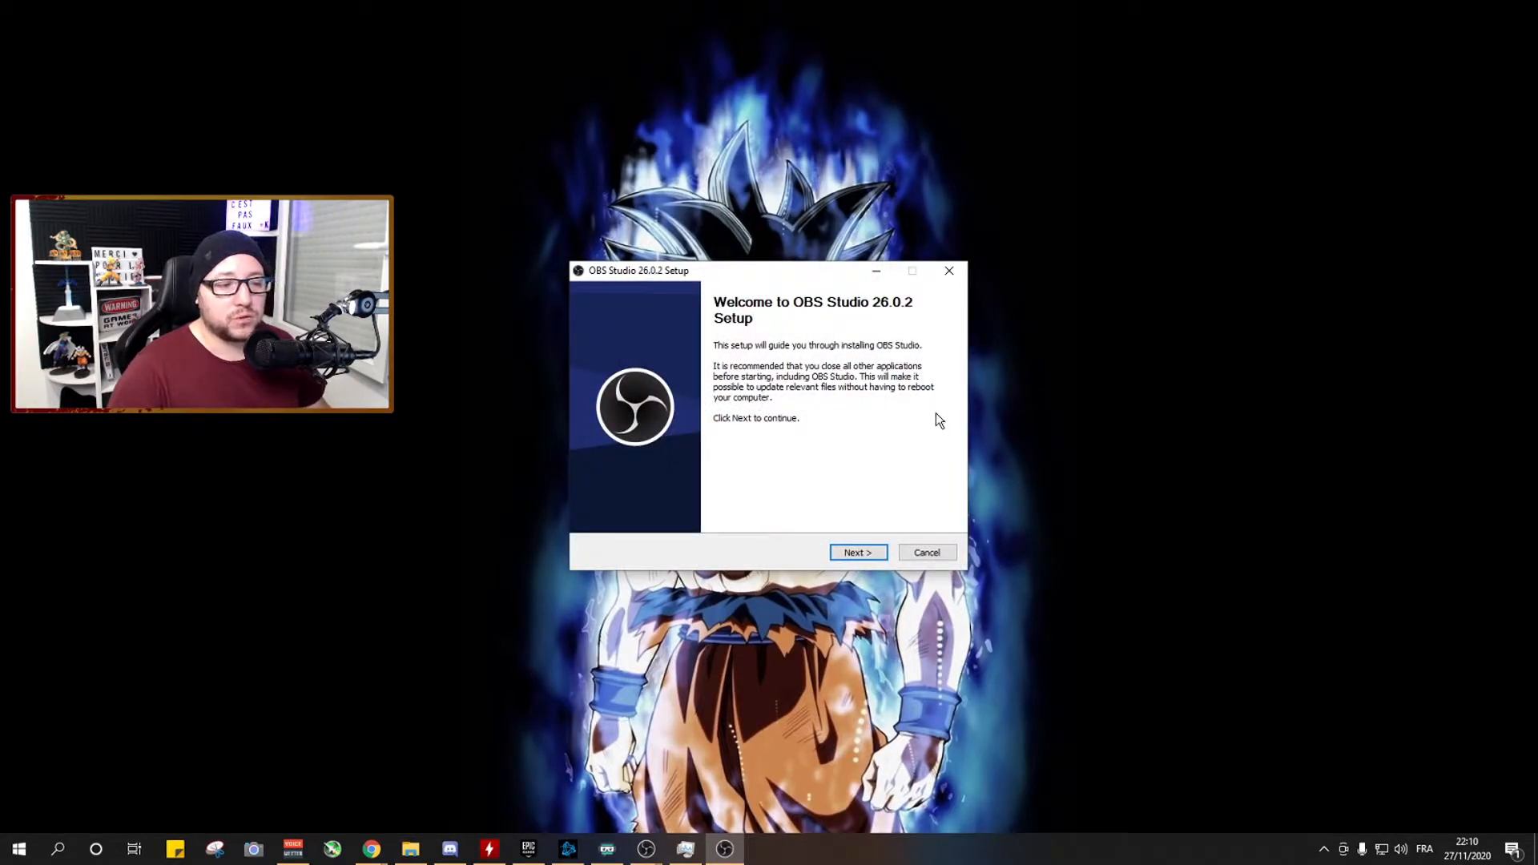
{"action": "left_click", "coordinate": [847, 560]}
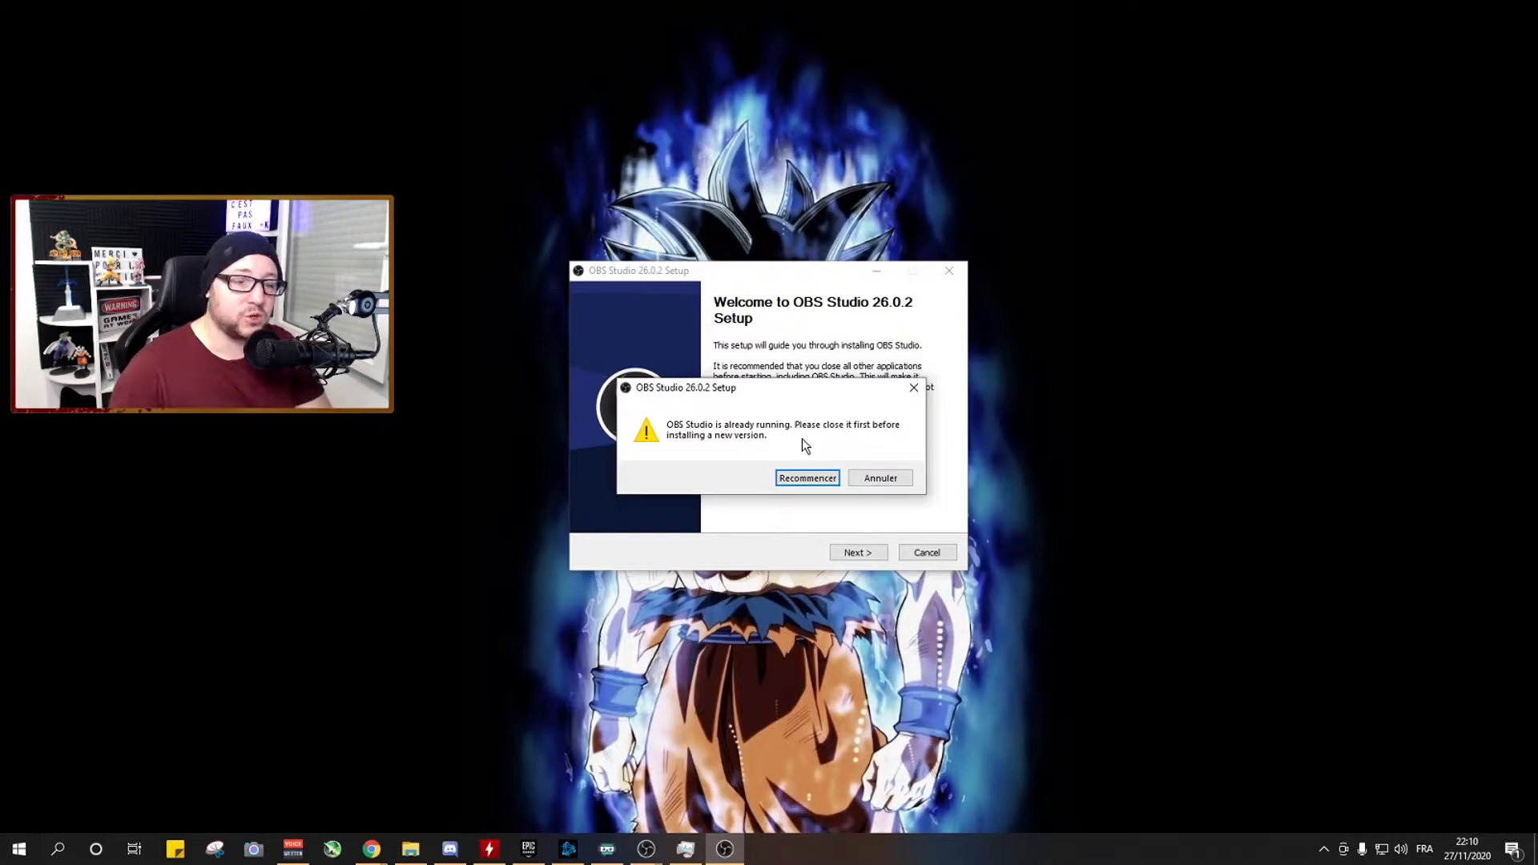
{"action": "left_click", "coordinate": [879, 478]}
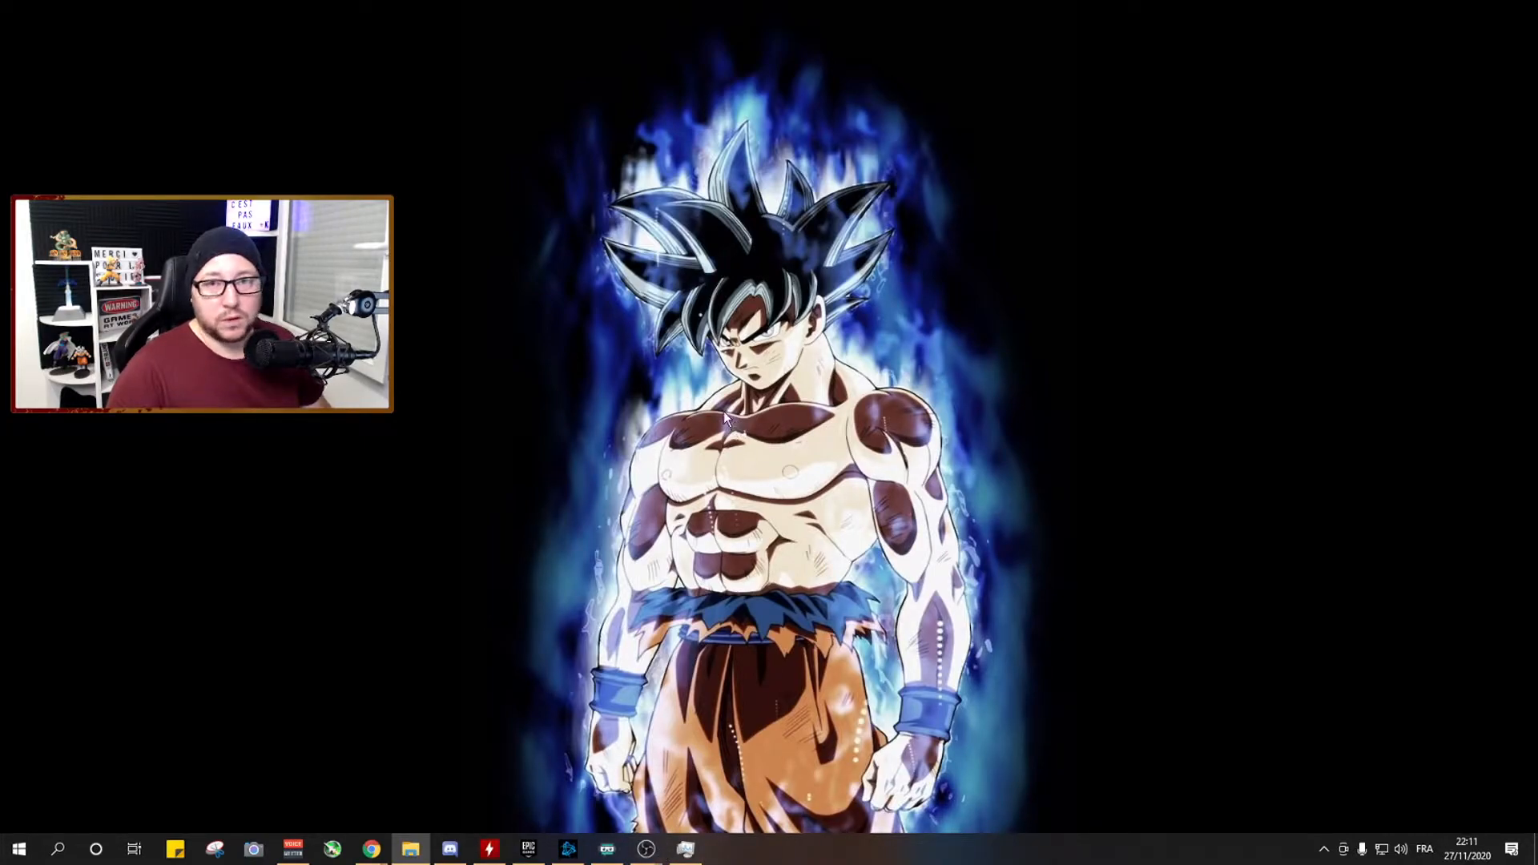
Switch to the OBS Studio window that has the empty Tuto scene collection and open its settings.
{"action": "mouse_move", "coordinate": [657, 849]}
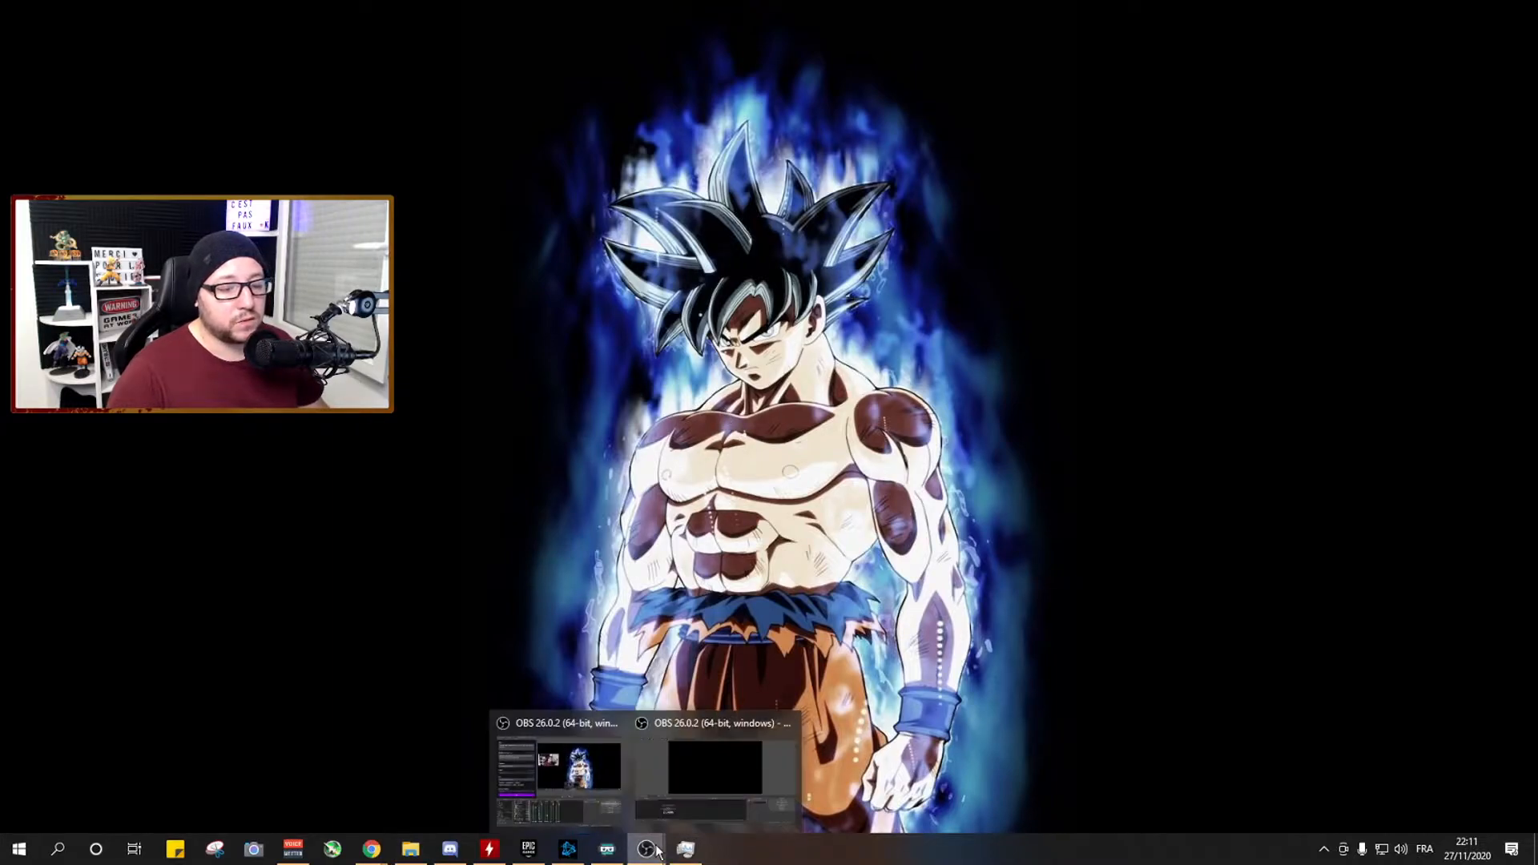
{"action": "left_click", "coordinate": [710, 761]}
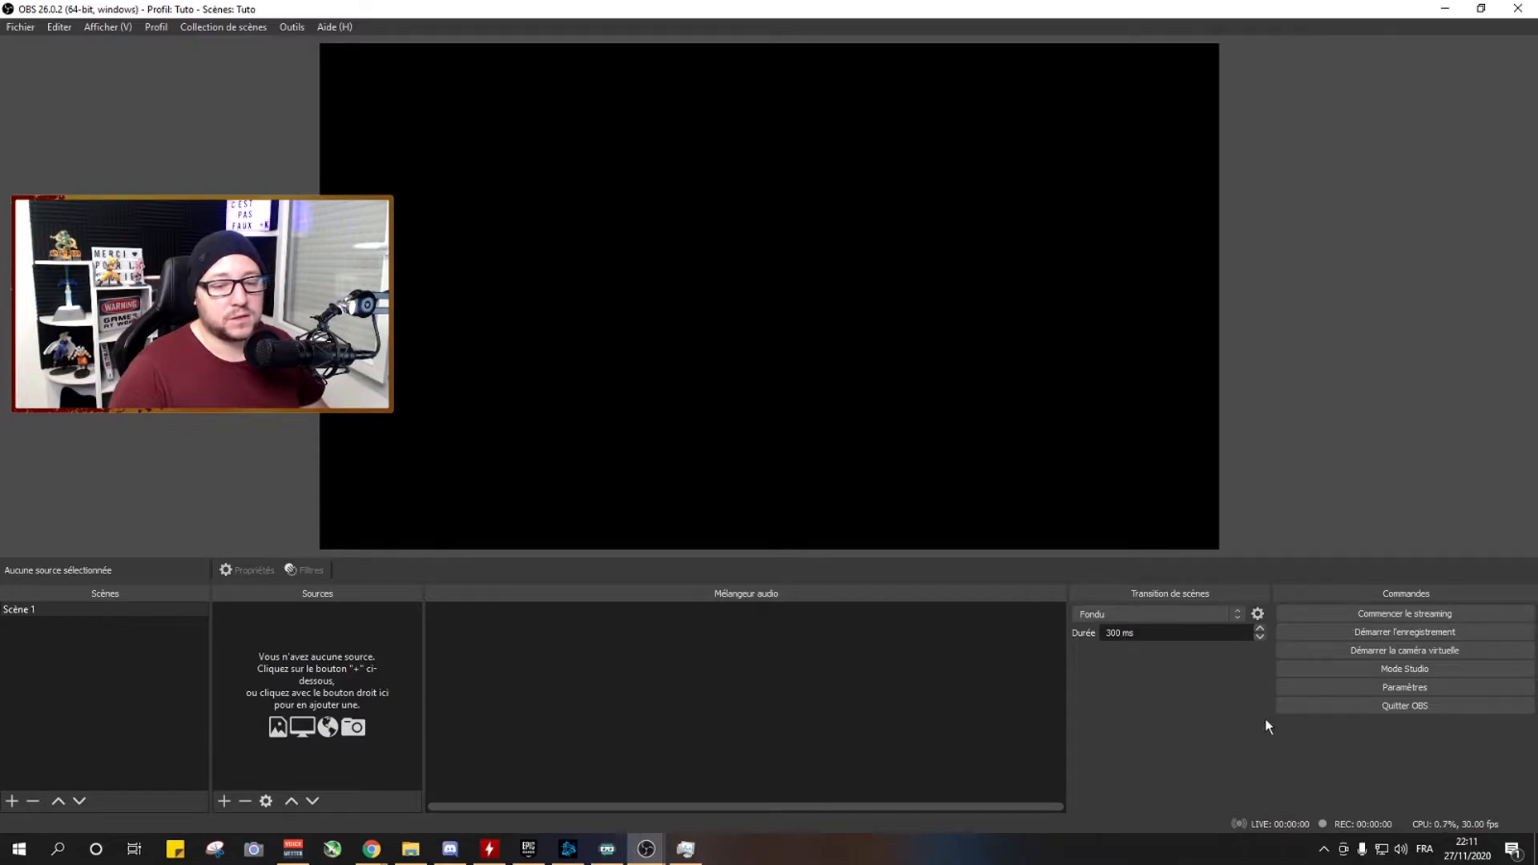
{"action": "left_click", "coordinate": [1391, 690]}
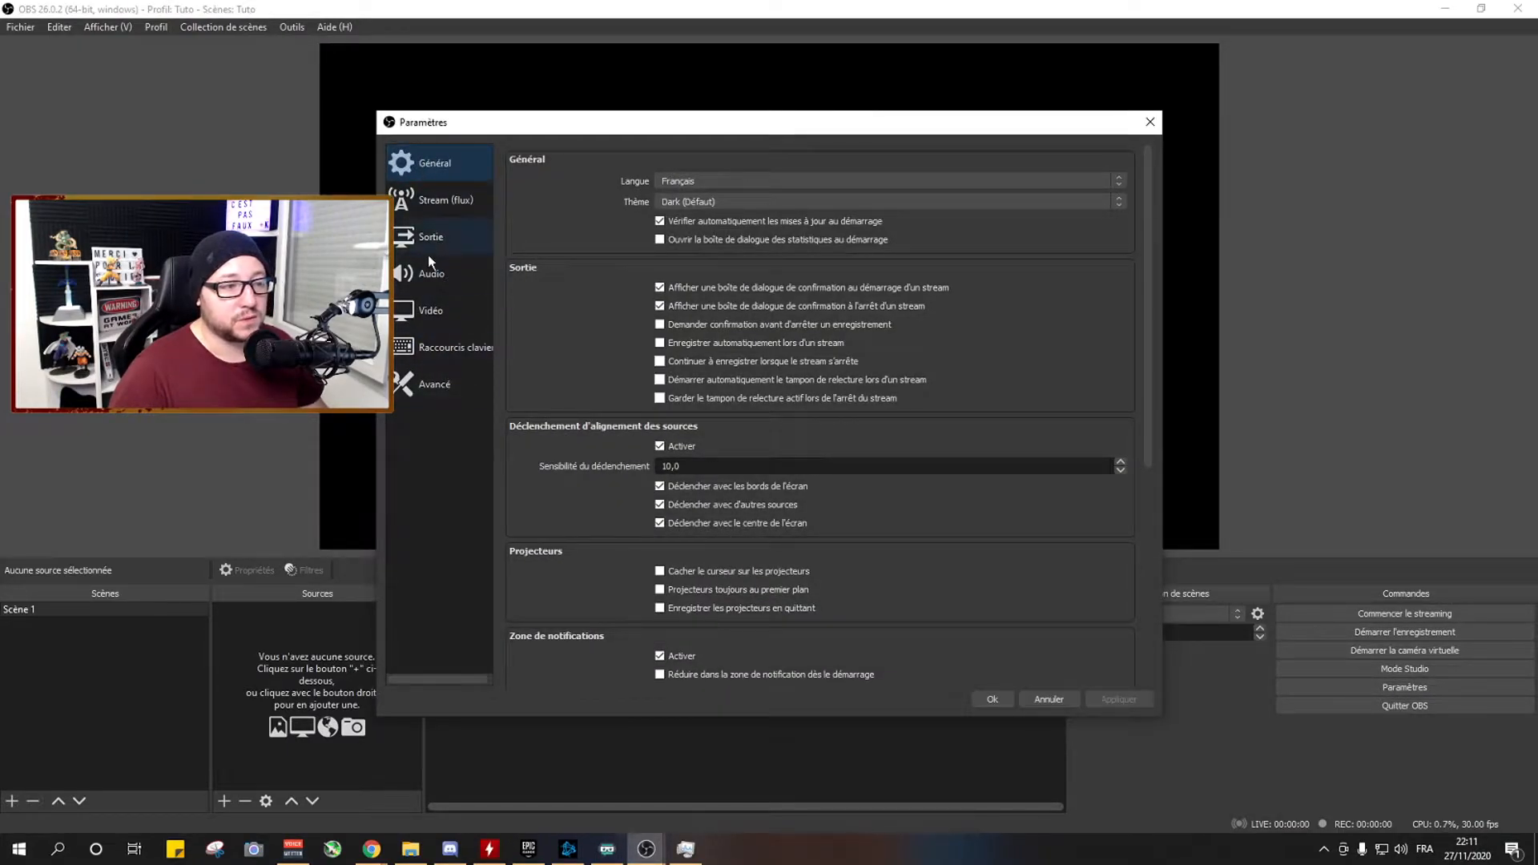
Look through the general settings and the list of available themes.
{"action": "scroll", "coordinate": [716, 417], "scroll_direction": "down", "scroll_amount": 5}
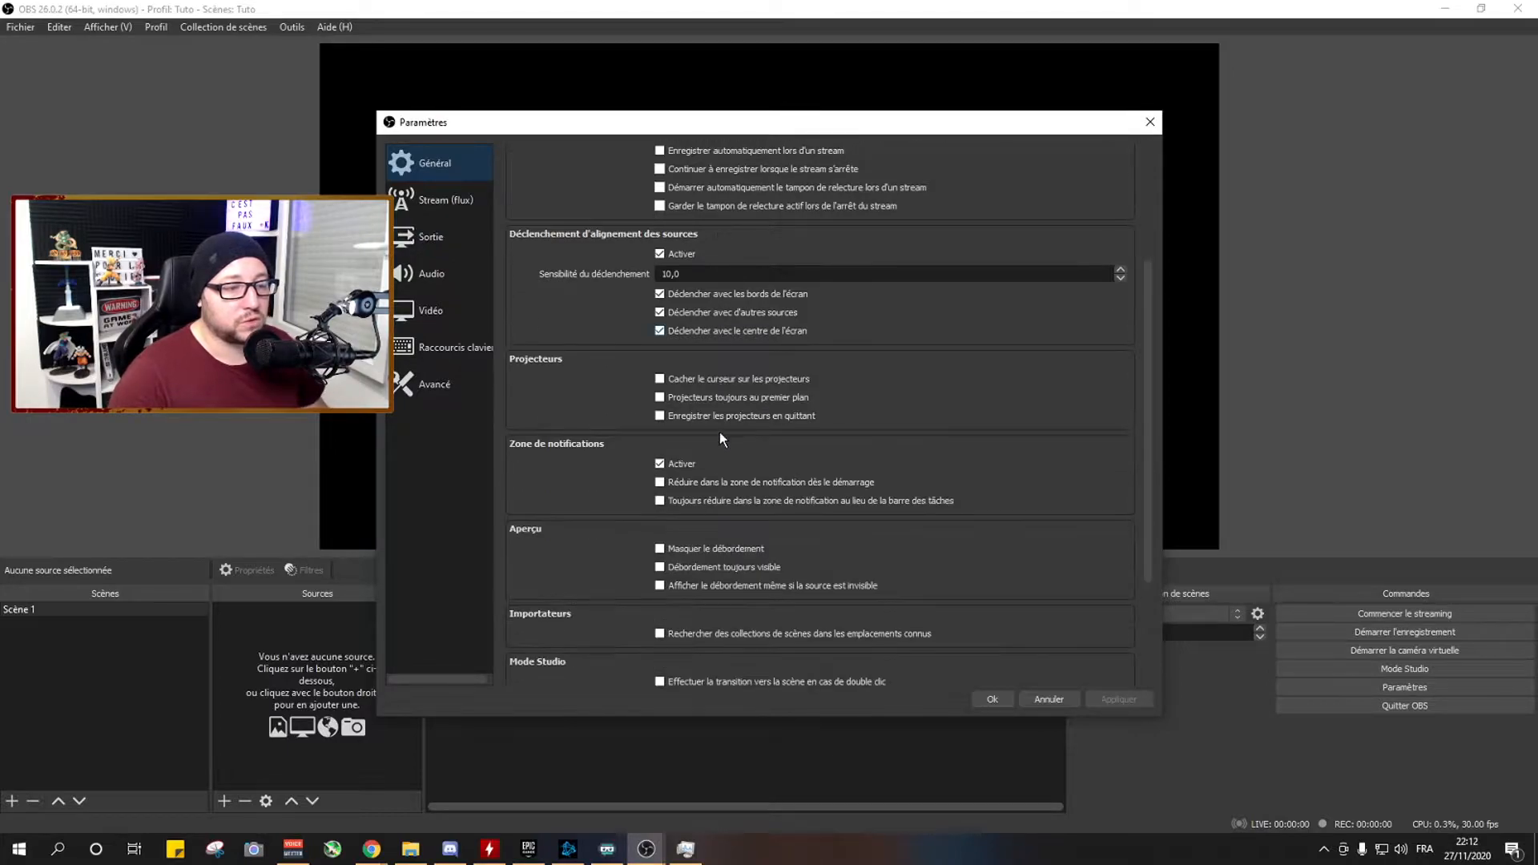
{"action": "scroll", "coordinate": [719, 439], "scroll_direction": "up", "scroll_amount": 7}
{"action": "scroll", "coordinate": [733, 449], "scroll_direction": "up", "scroll_amount": 5}
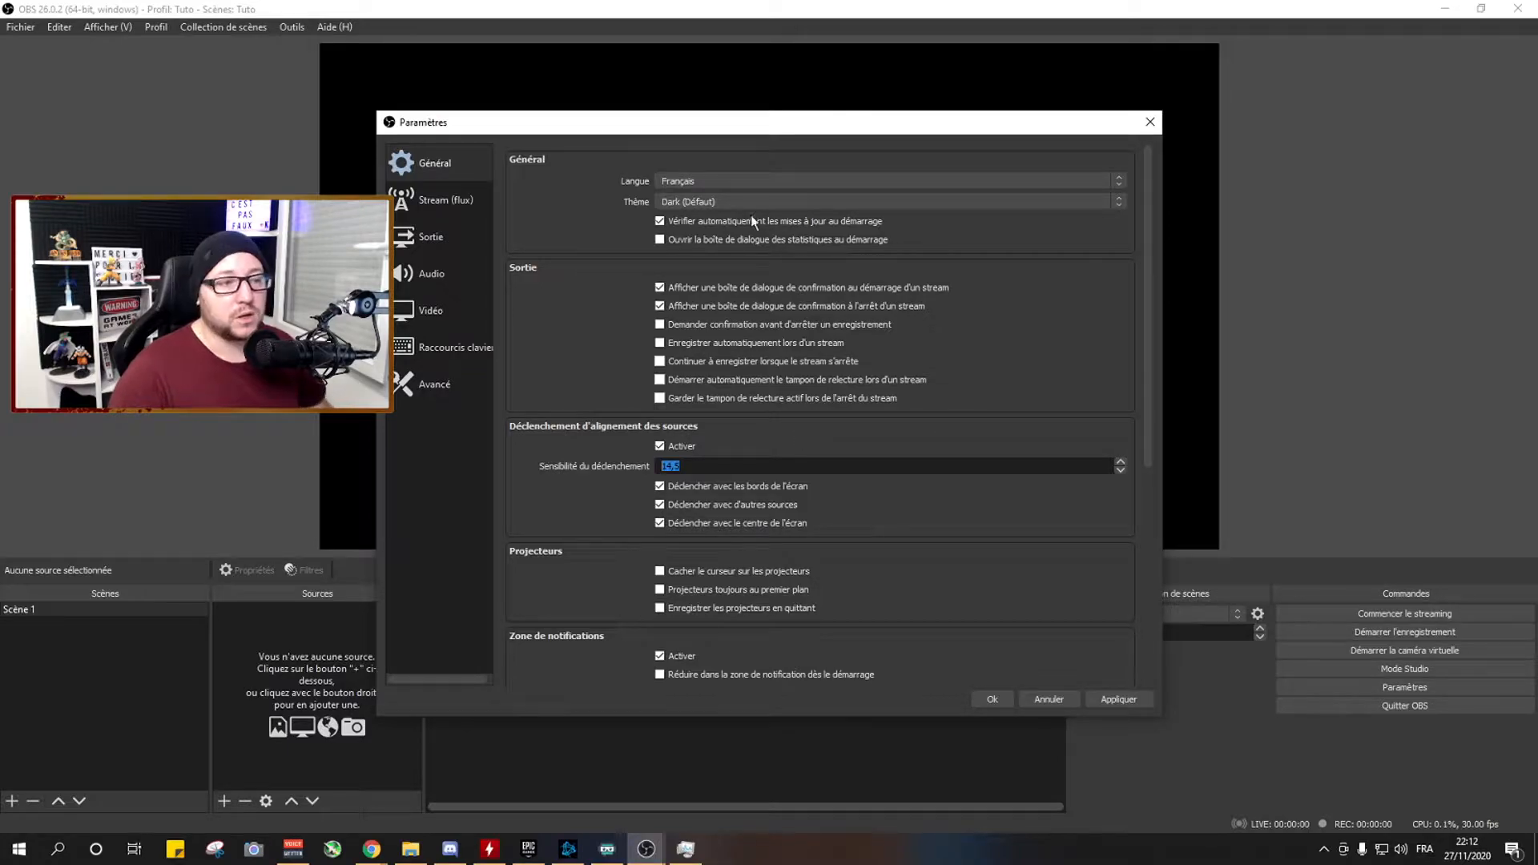
{"action": "left_click", "coordinate": [687, 203]}
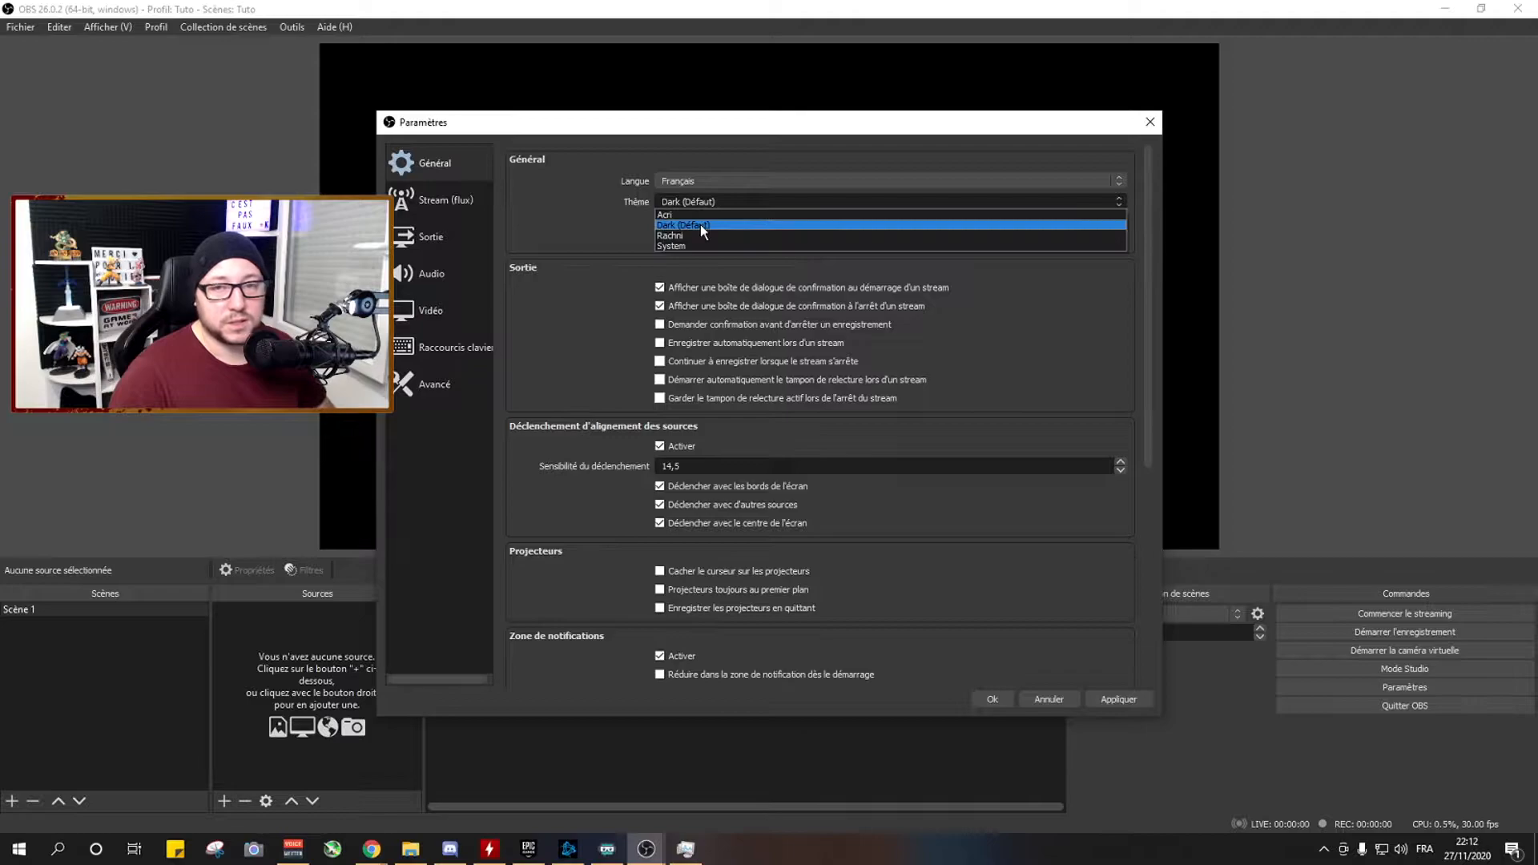
{"action": "left_click", "coordinate": [717, 197]}
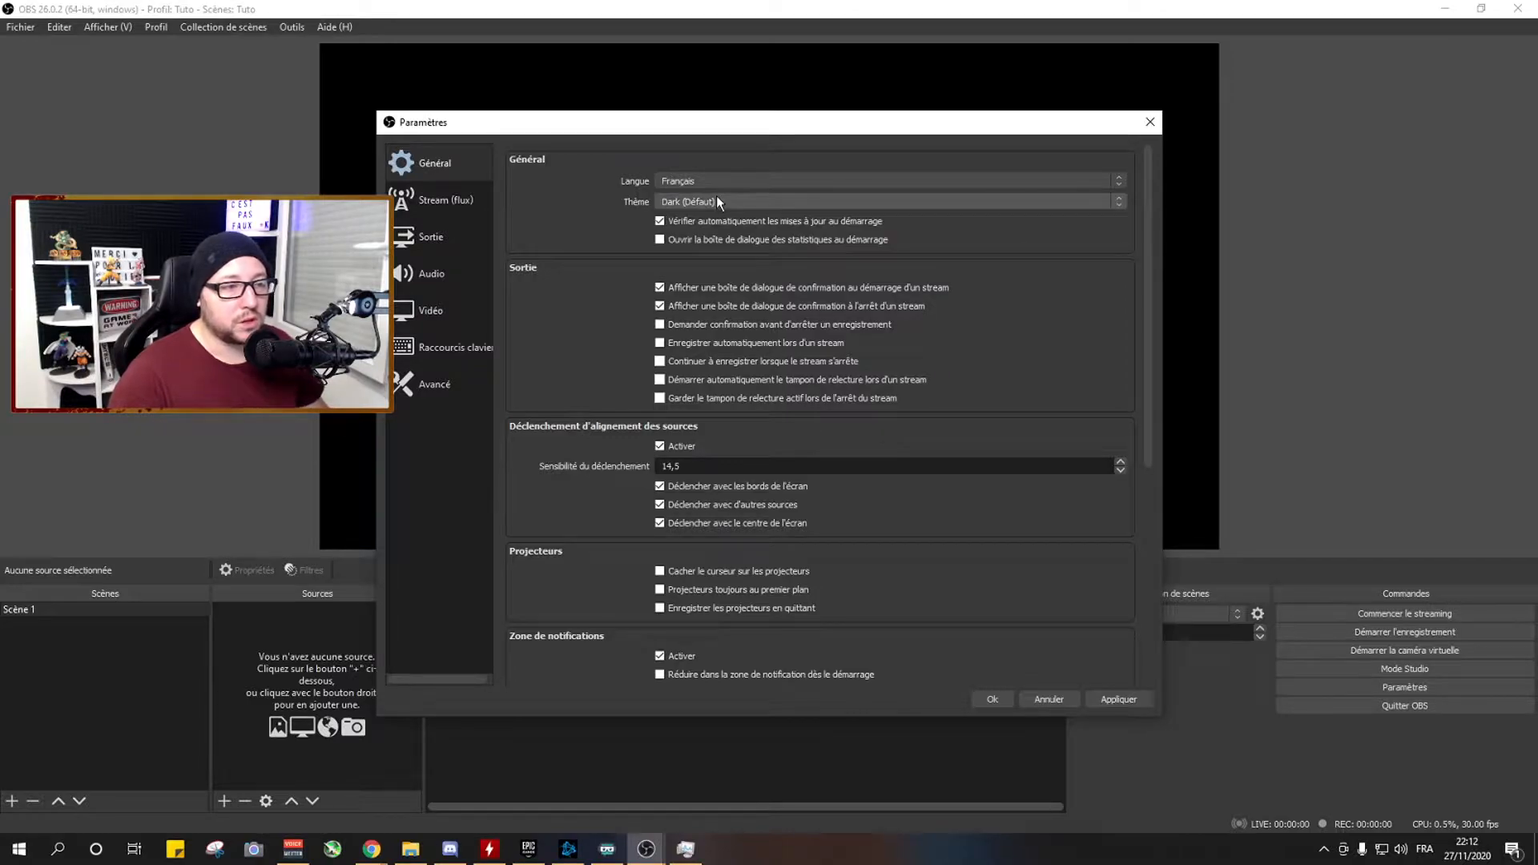
Choose Twitch as the streaming service in the stream settings.
{"action": "left_click", "coordinate": [457, 208]}
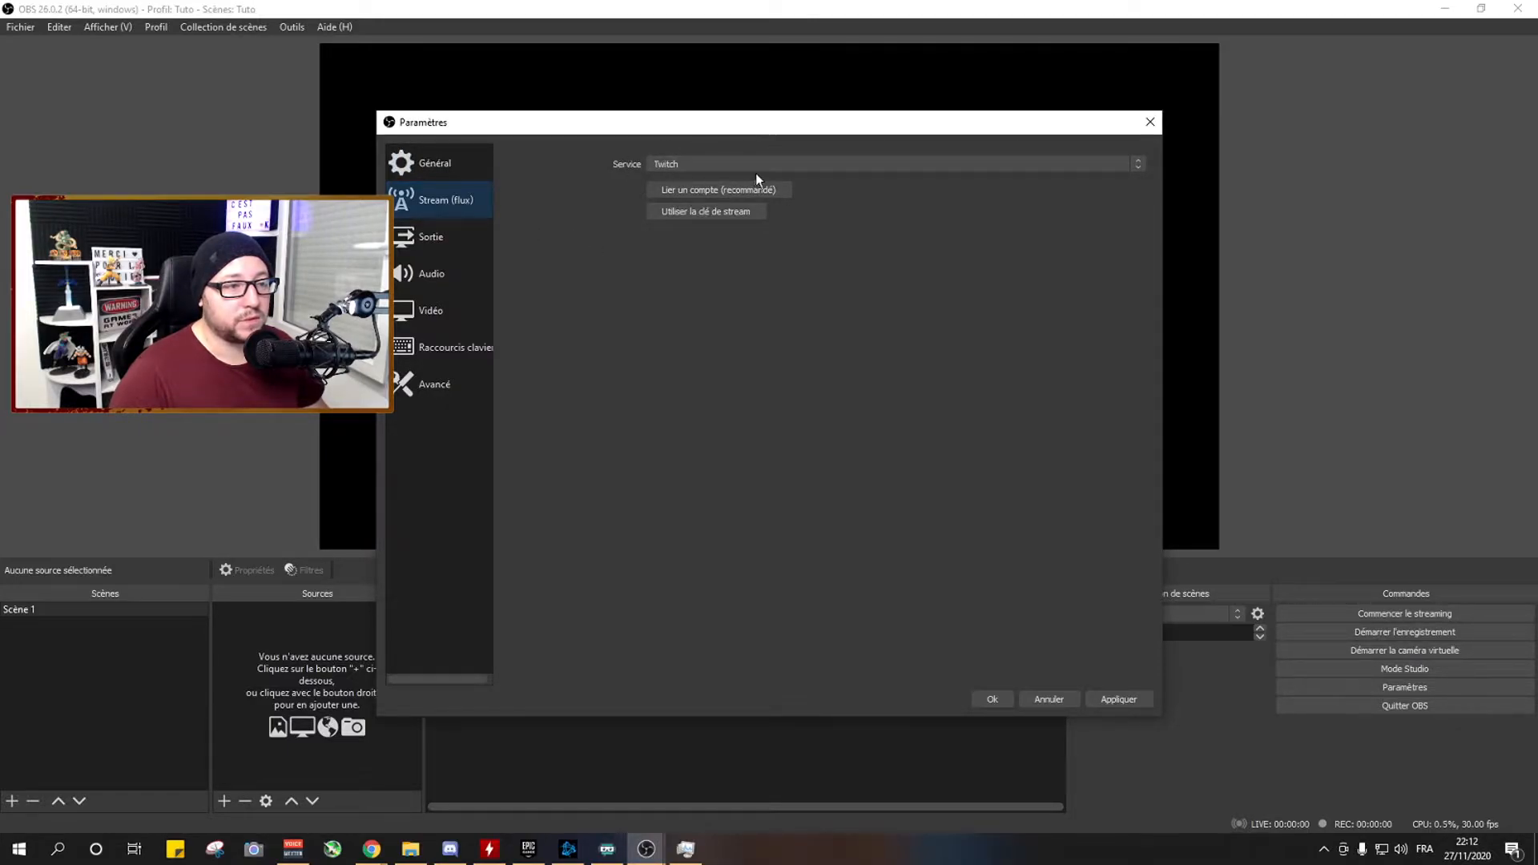
{"action": "left_click", "coordinate": [715, 162]}
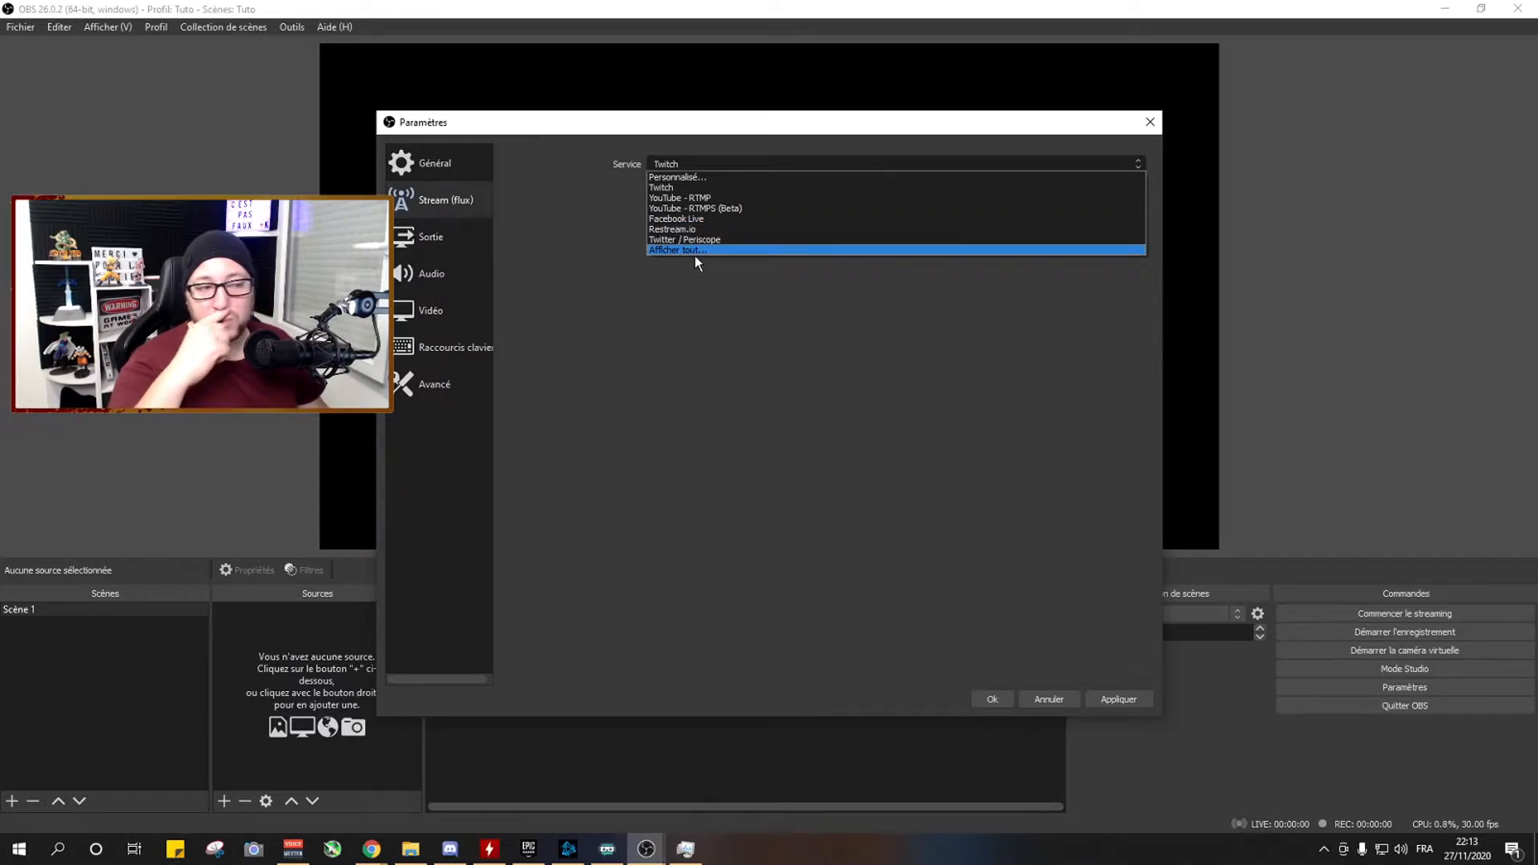
{"action": "left_click", "coordinate": [676, 189]}
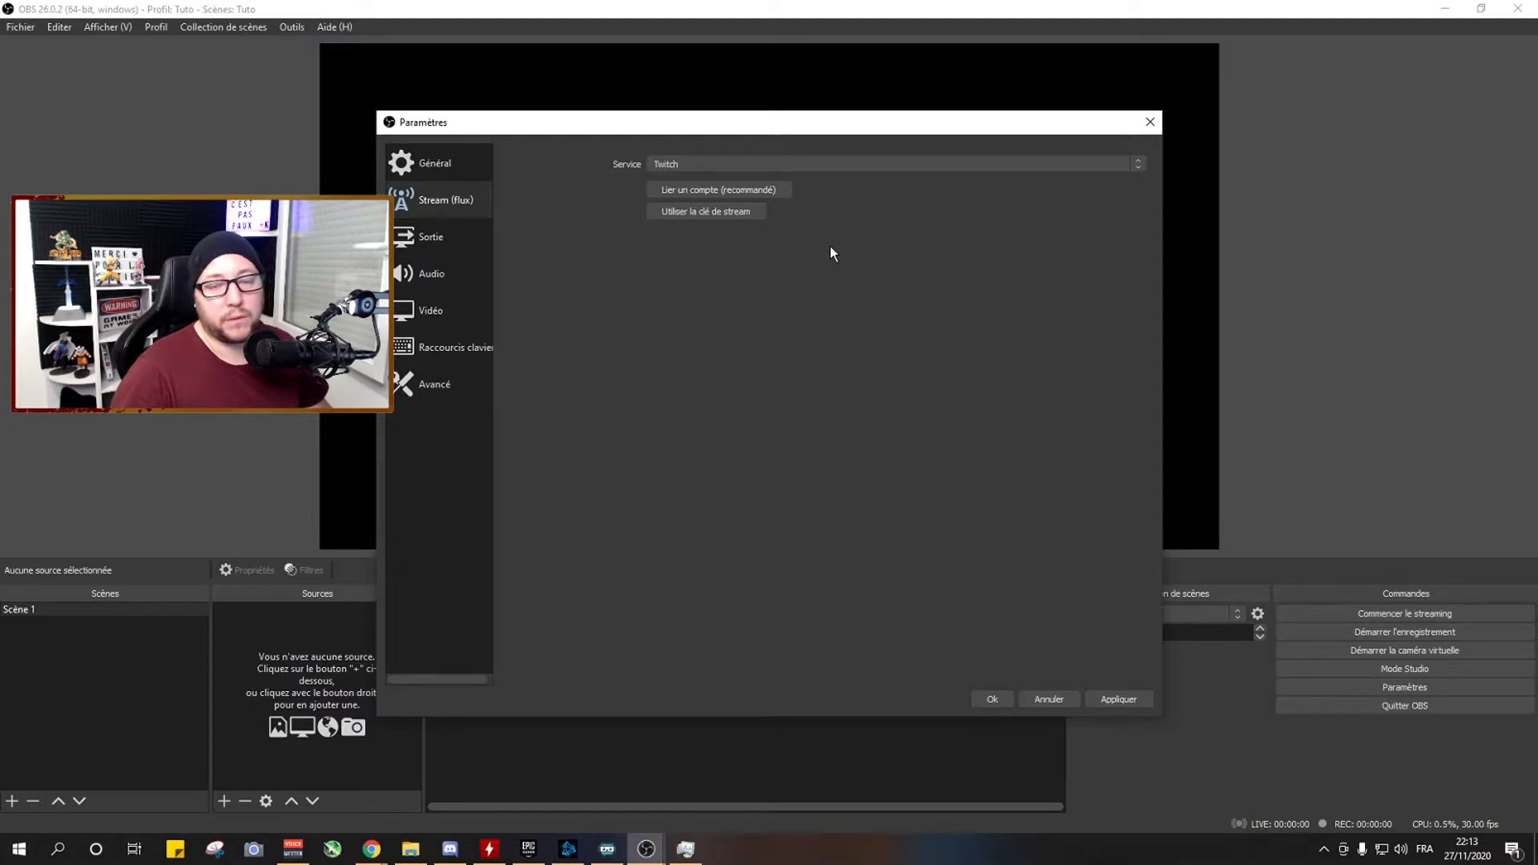
{"action": "left_click", "coordinate": [785, 195]}
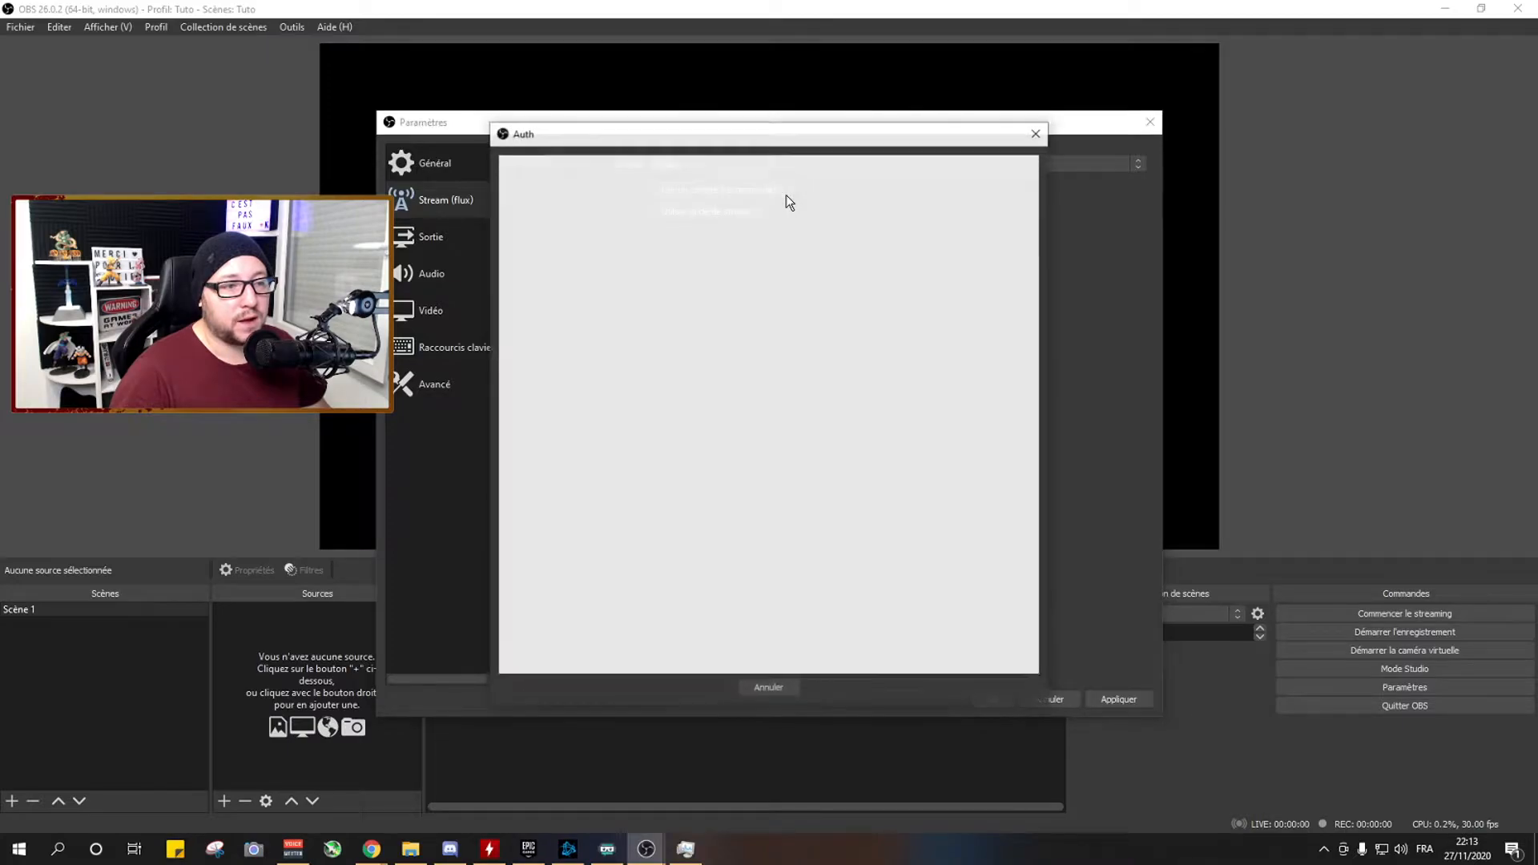
{"action": "left_click_drag", "start_coordinate": [705, 146], "coordinate": [709, 116]}
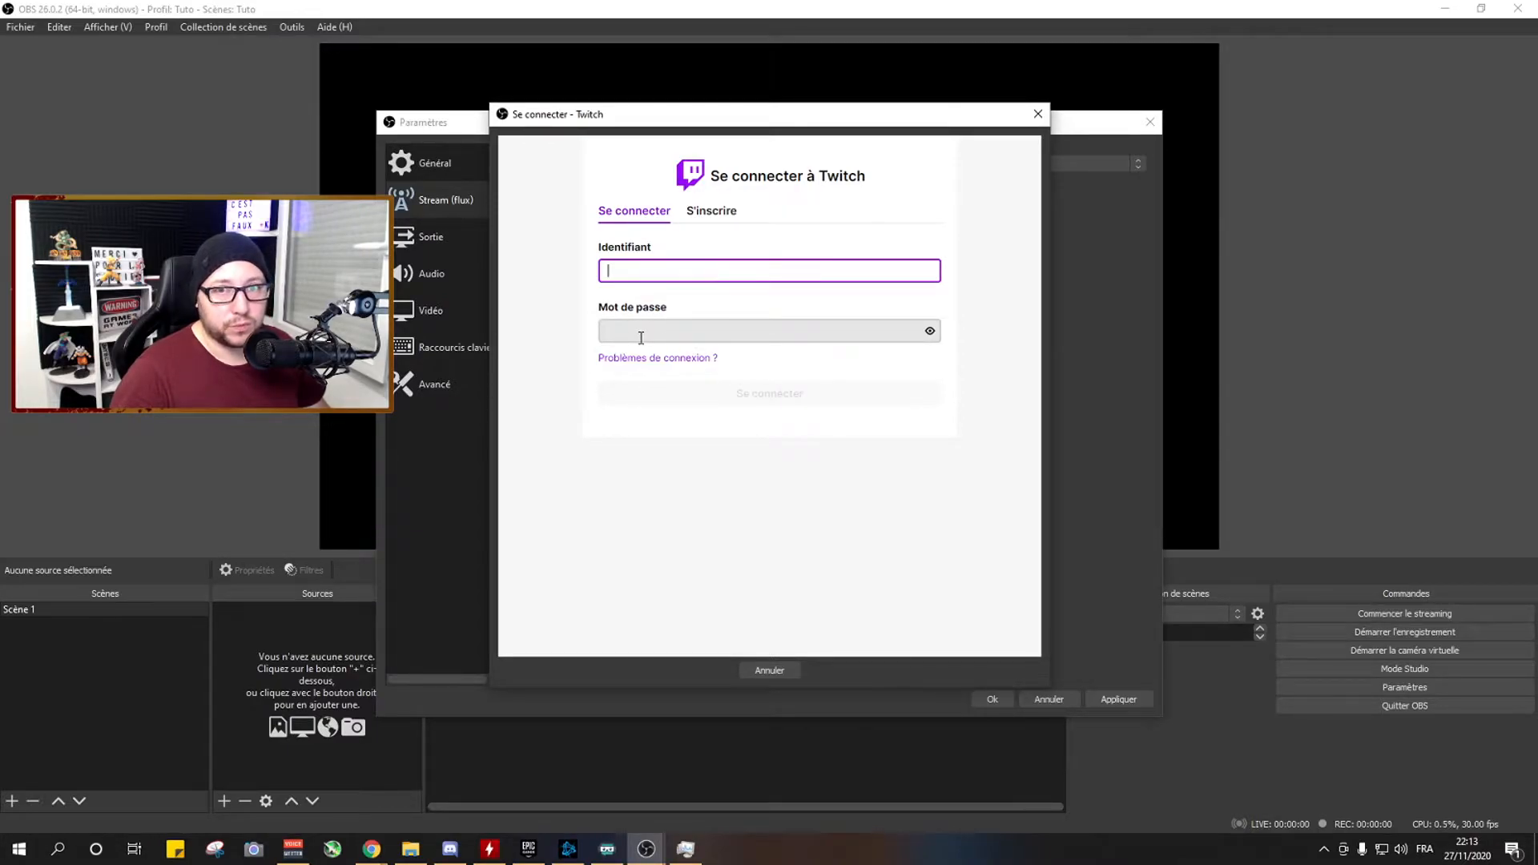
{"action": "left_click", "coordinate": [781, 669]}
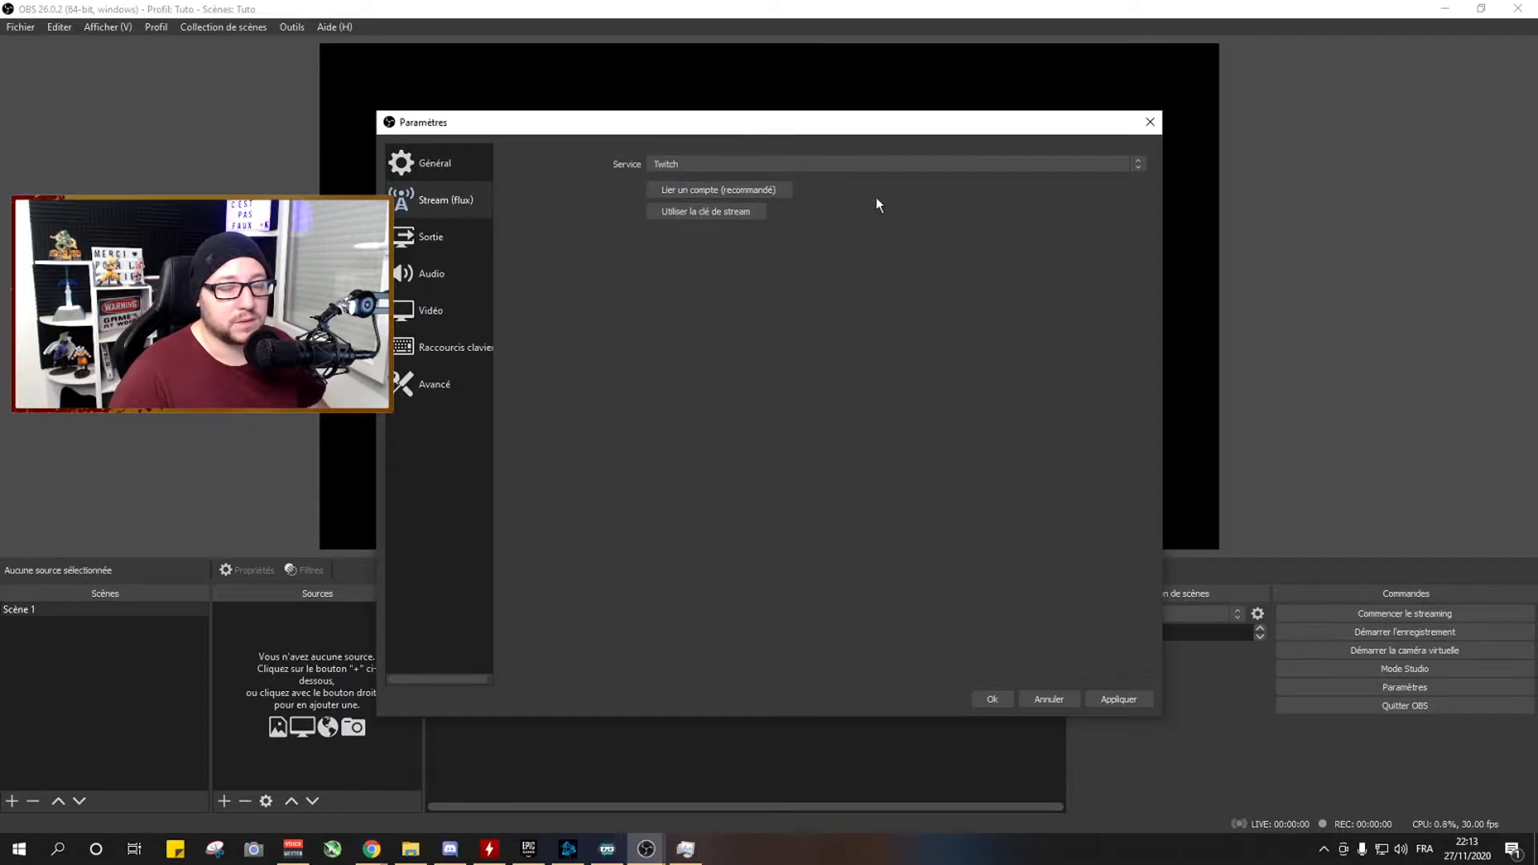
Switch the Twitch connection to a stream key and open the Twitch channel page that holds the primary key.
{"action": "left_click_drag", "start_coordinate": [829, 122], "coordinate": [792, 99]}
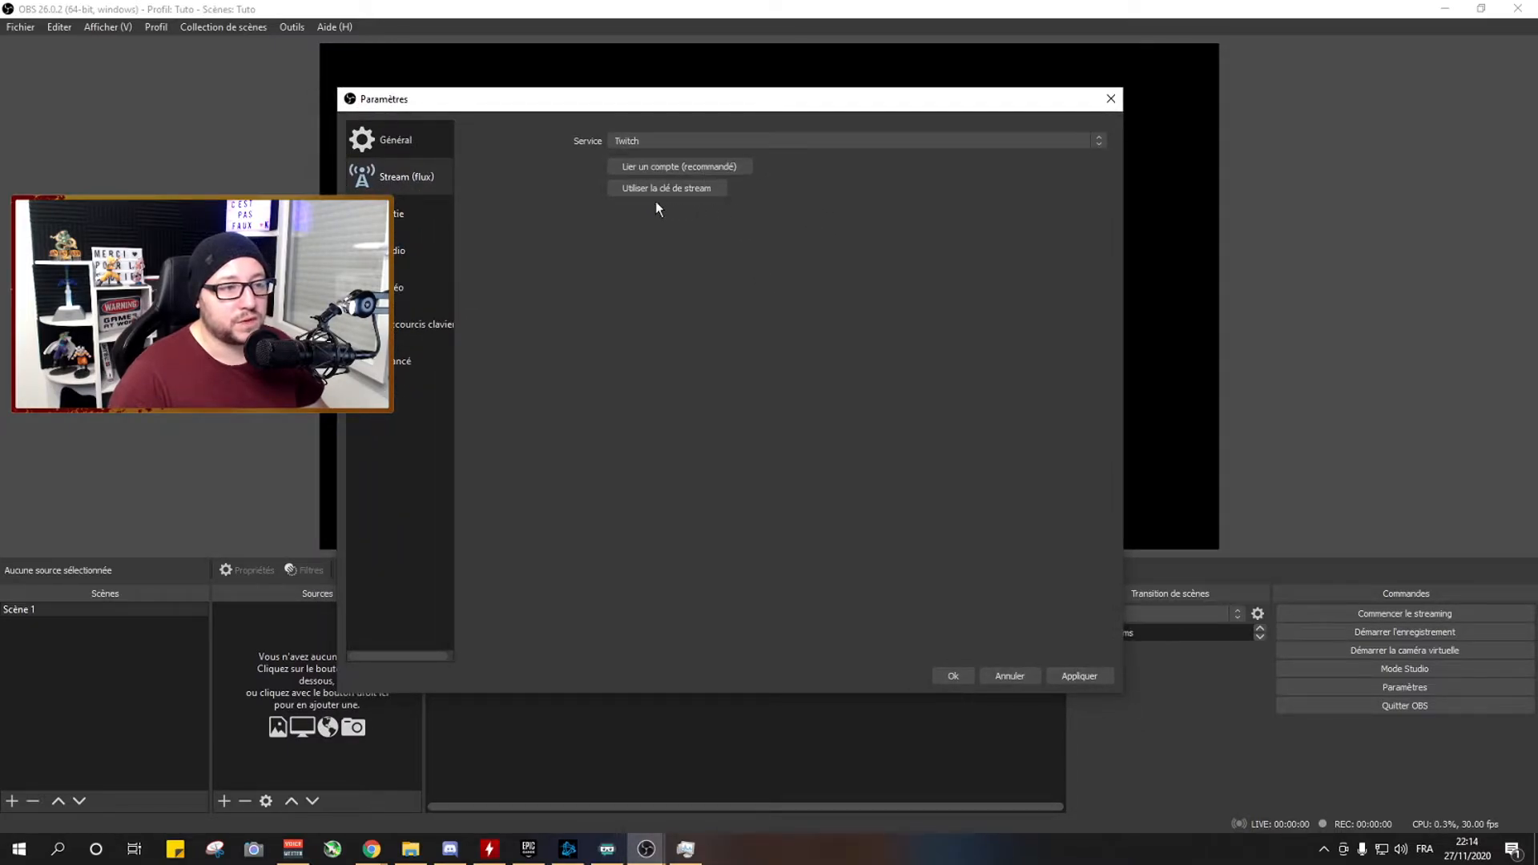
{"action": "left_click", "coordinate": [718, 190]}
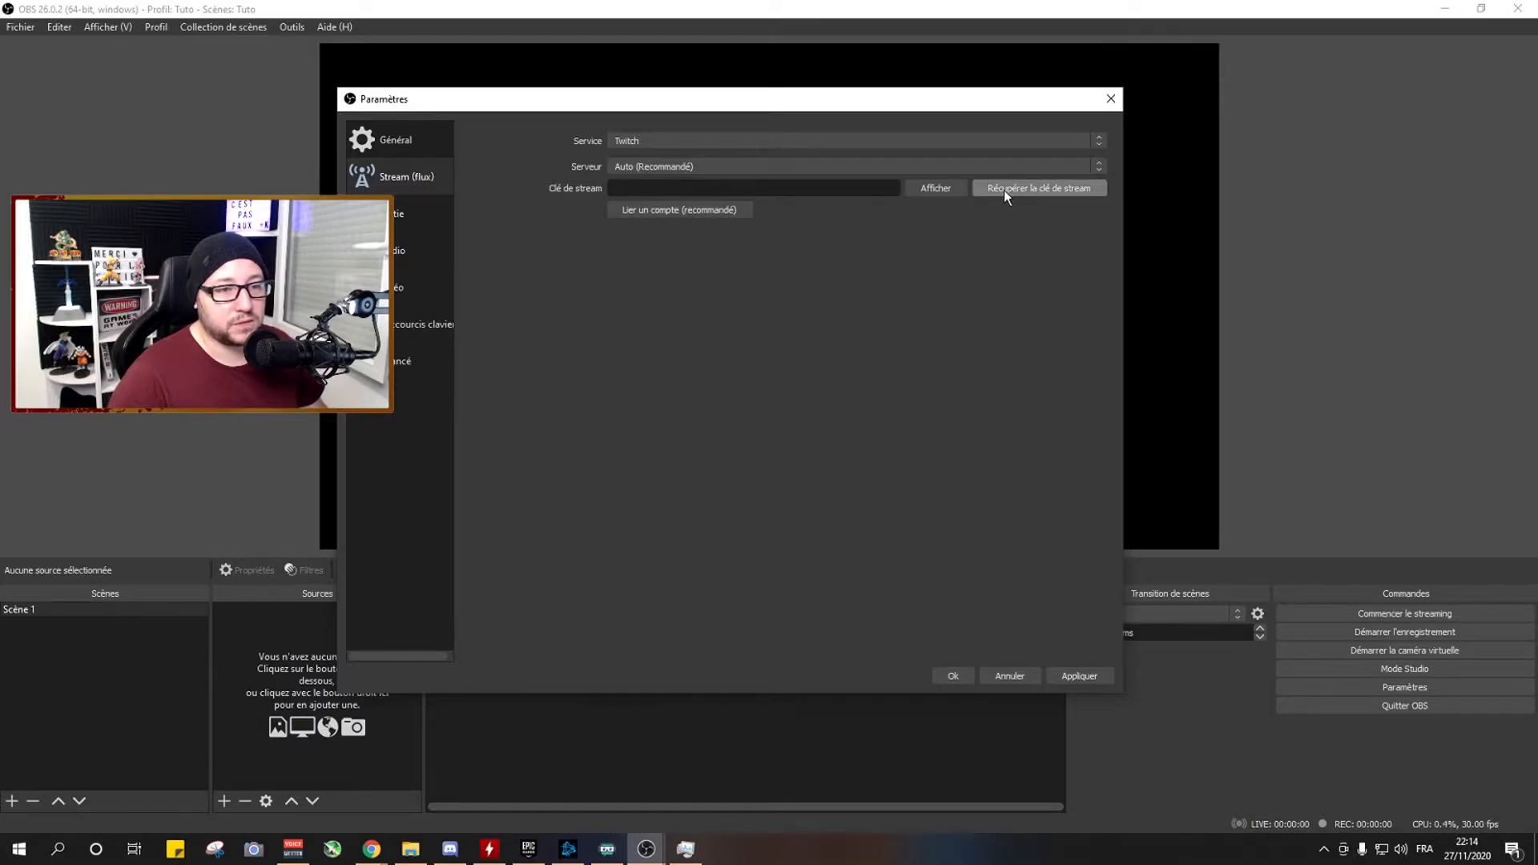
{"action": "left_click", "coordinate": [1043, 197]}
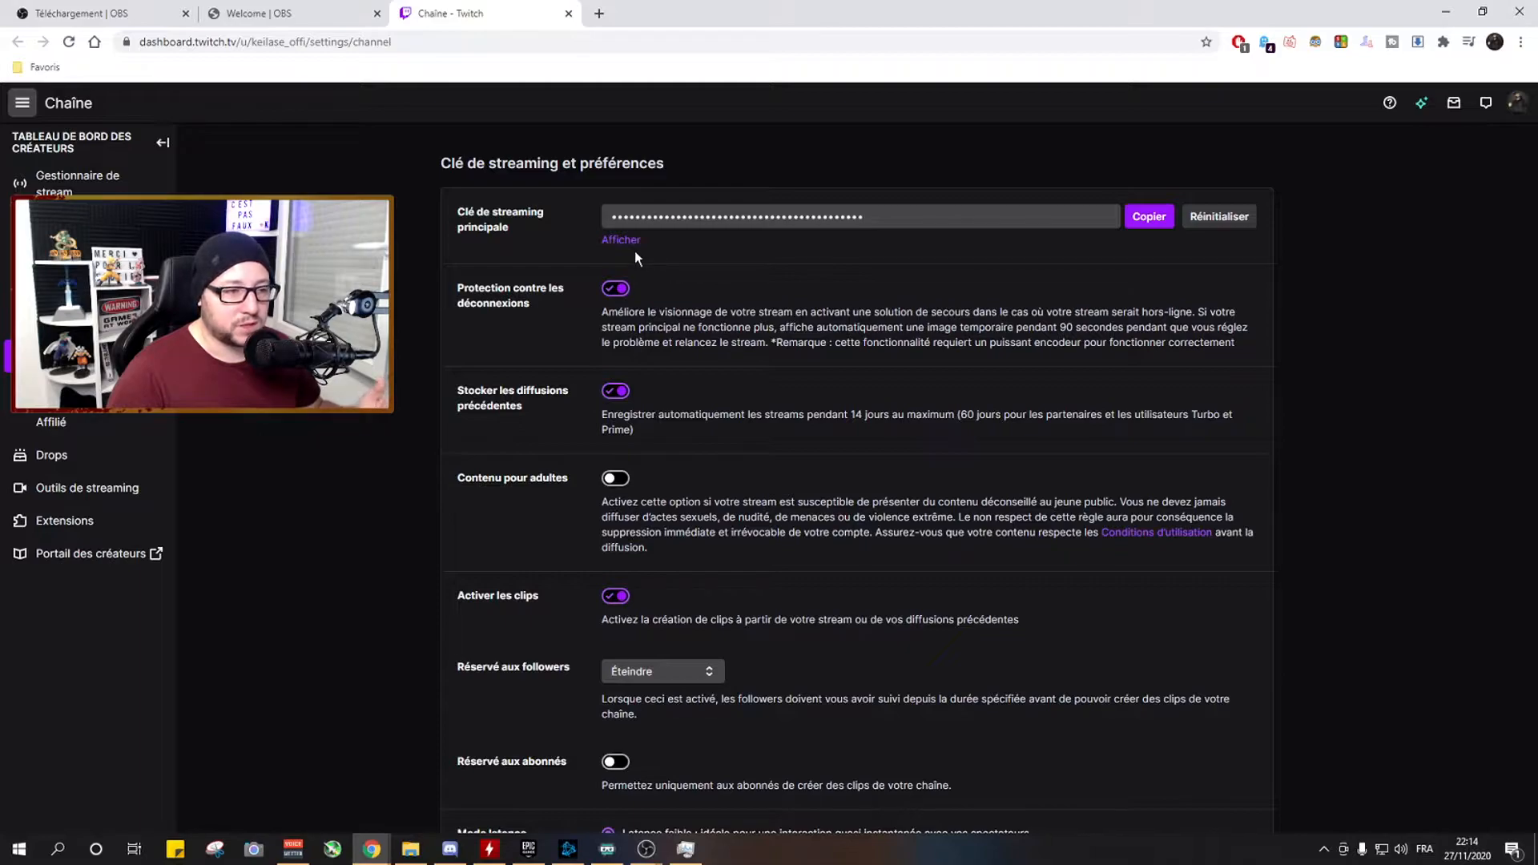
{"action": "left_click", "coordinate": [871, 218]}
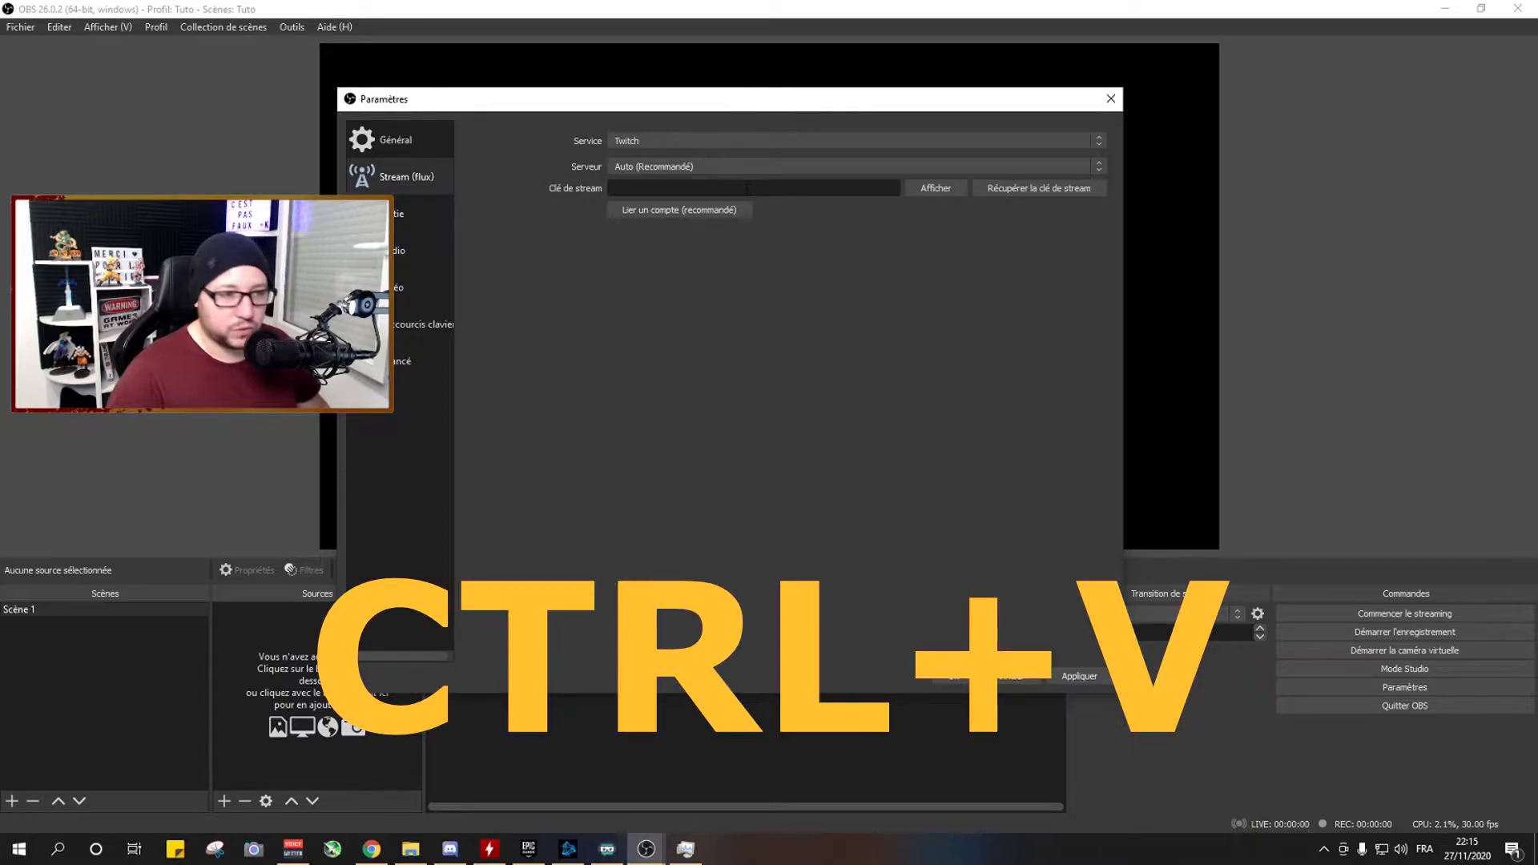
Look through the list of available Twitch servers in the stream settings.
{"action": "left_click", "coordinate": [634, 170]}
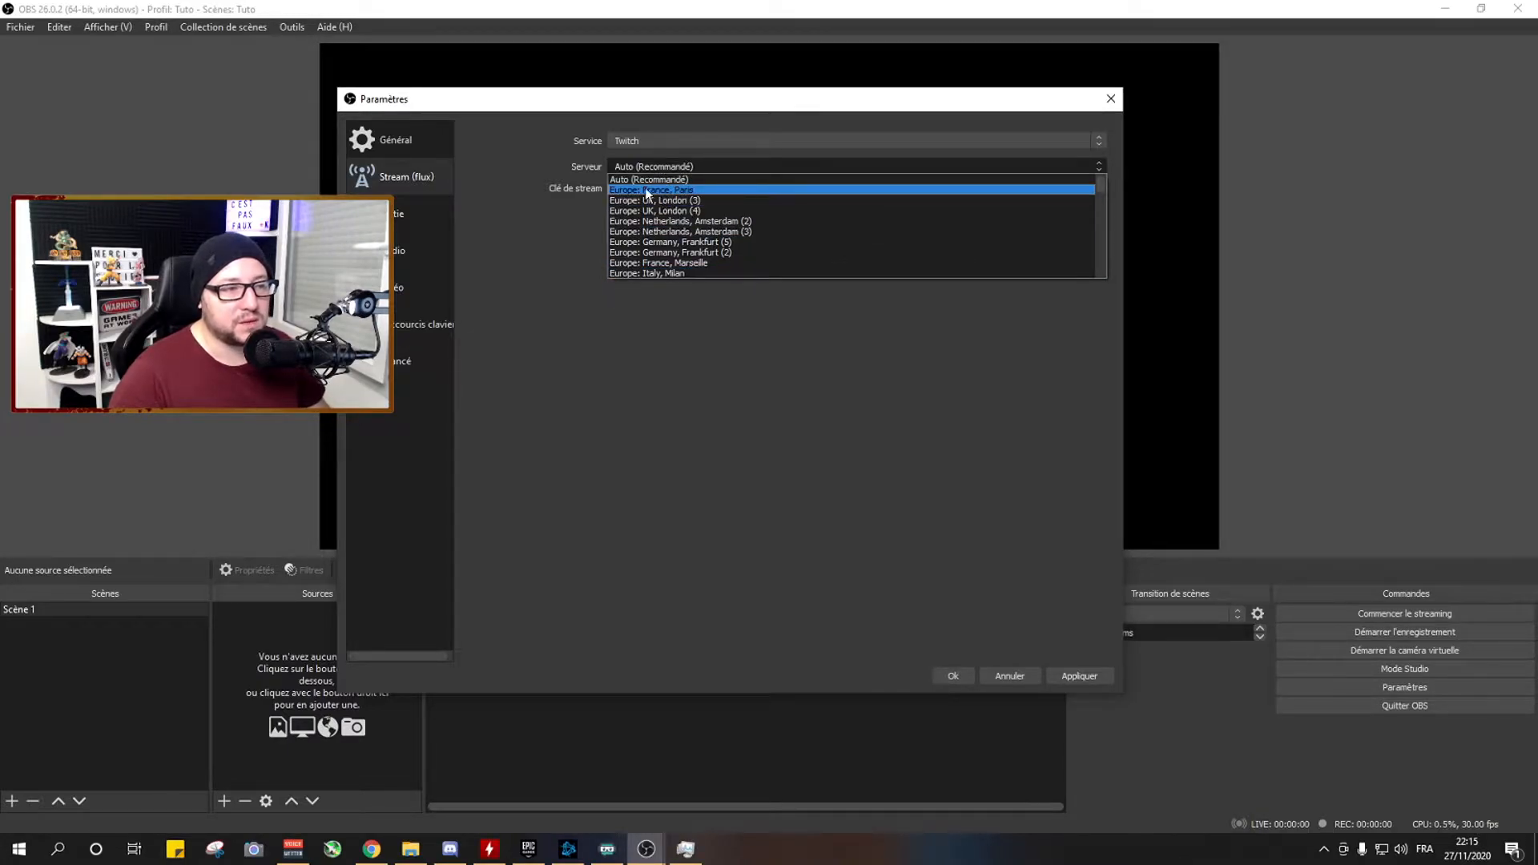
{"action": "left_click", "coordinate": [415, 212]}
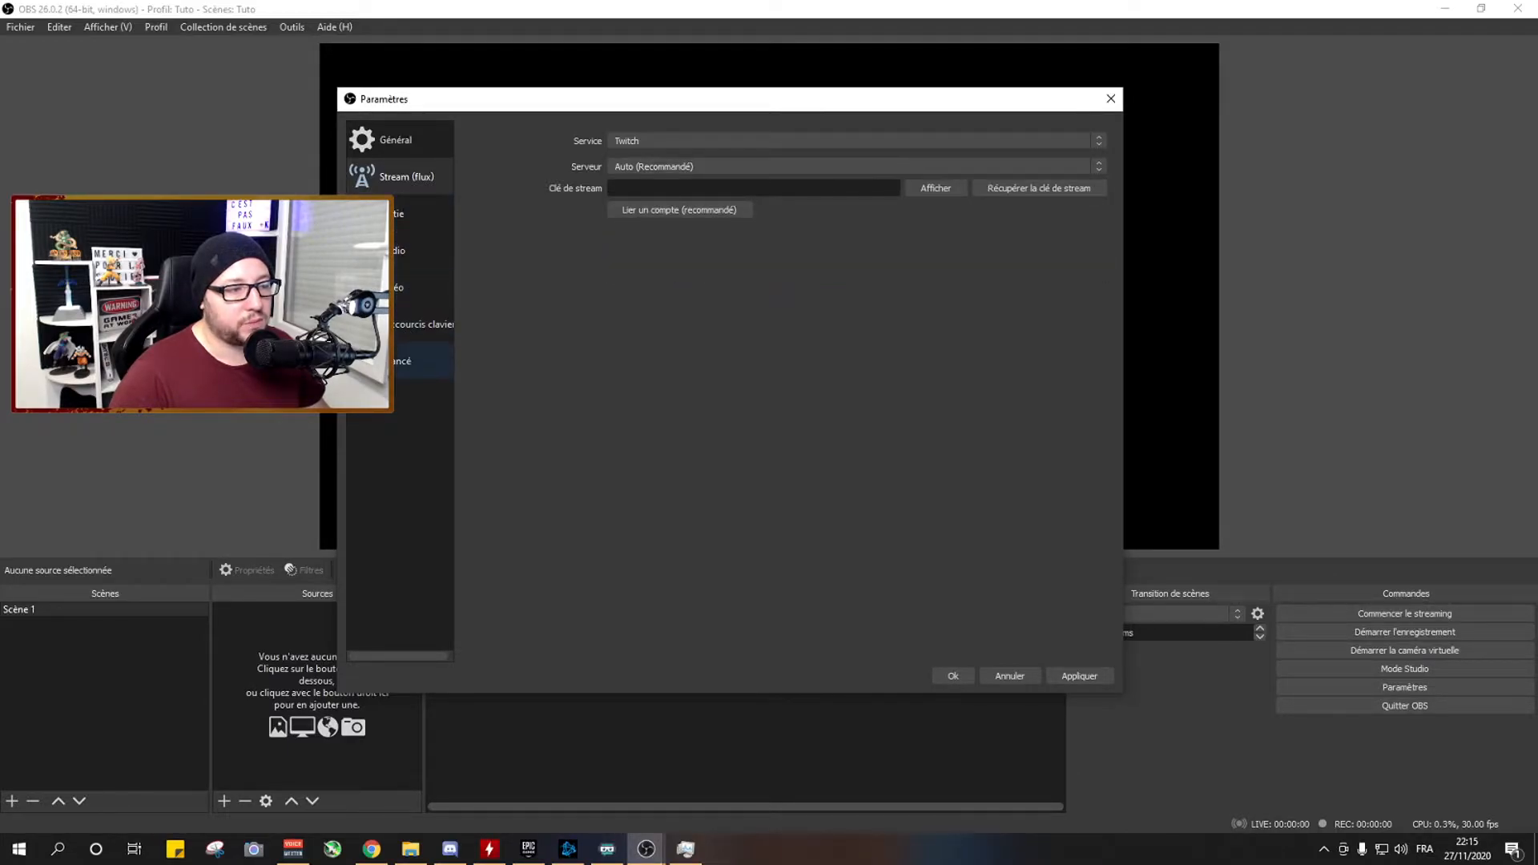
Examine the advanced settings, including the stream delay option and the process priority choices.
{"action": "left_click", "coordinate": [415, 367]}
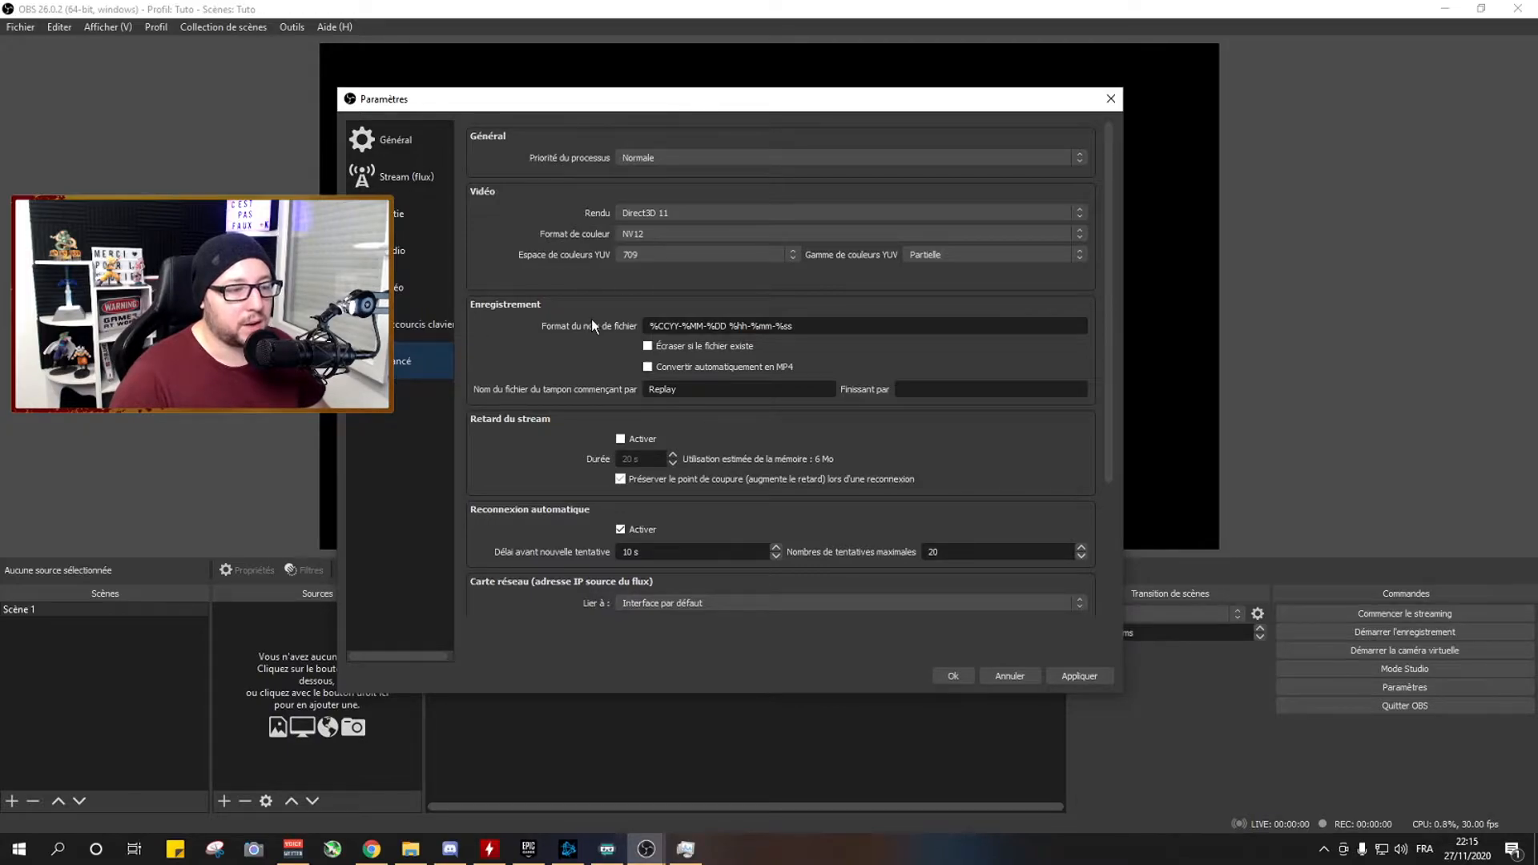
{"action": "scroll", "coordinate": [592, 320], "scroll_direction": "down", "scroll_amount": 3}
{"action": "scroll", "coordinate": [592, 319], "scroll_direction": "down", "scroll_amount": 1}
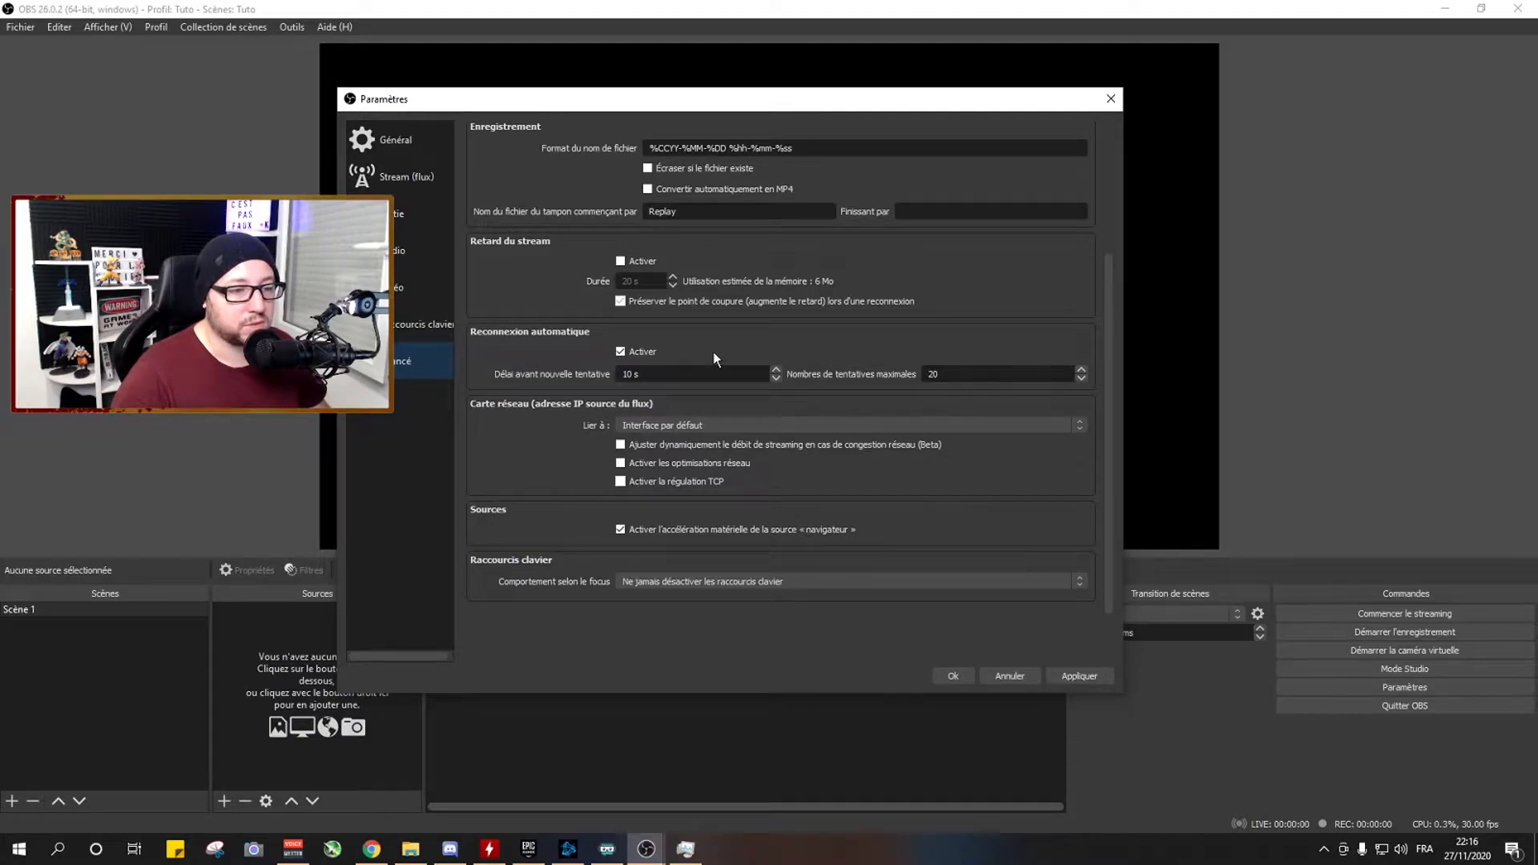
{"action": "scroll", "coordinate": [713, 353], "scroll_direction": "up", "scroll_amount": 2}
{"action": "left_click", "coordinate": [620, 358]}
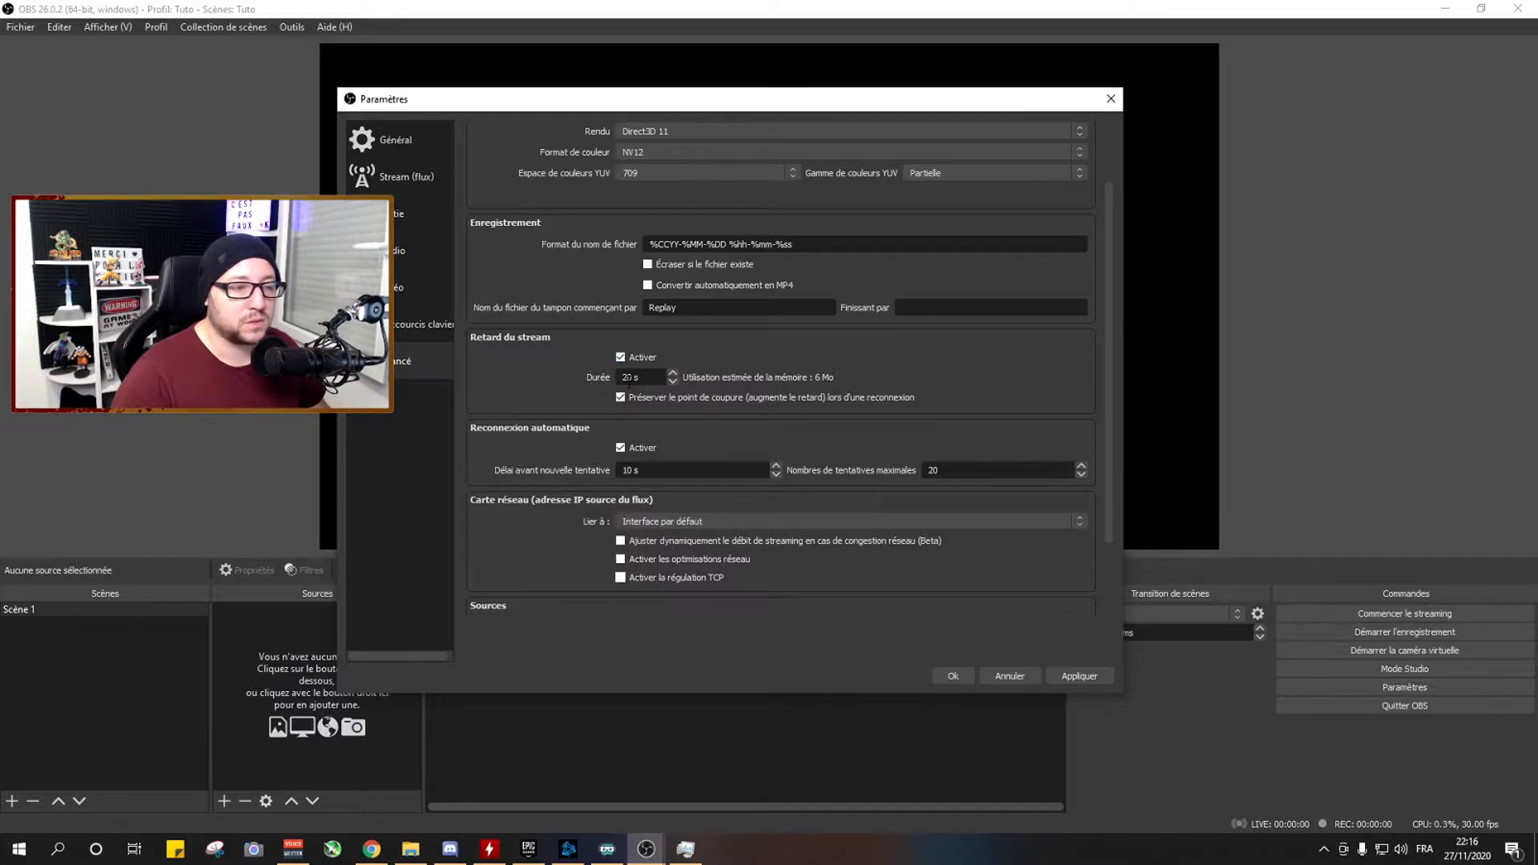
{"action": "left_click", "coordinate": [620, 357]}
{"action": "scroll", "coordinate": [596, 167], "scroll_direction": "up", "scroll_amount": 2}
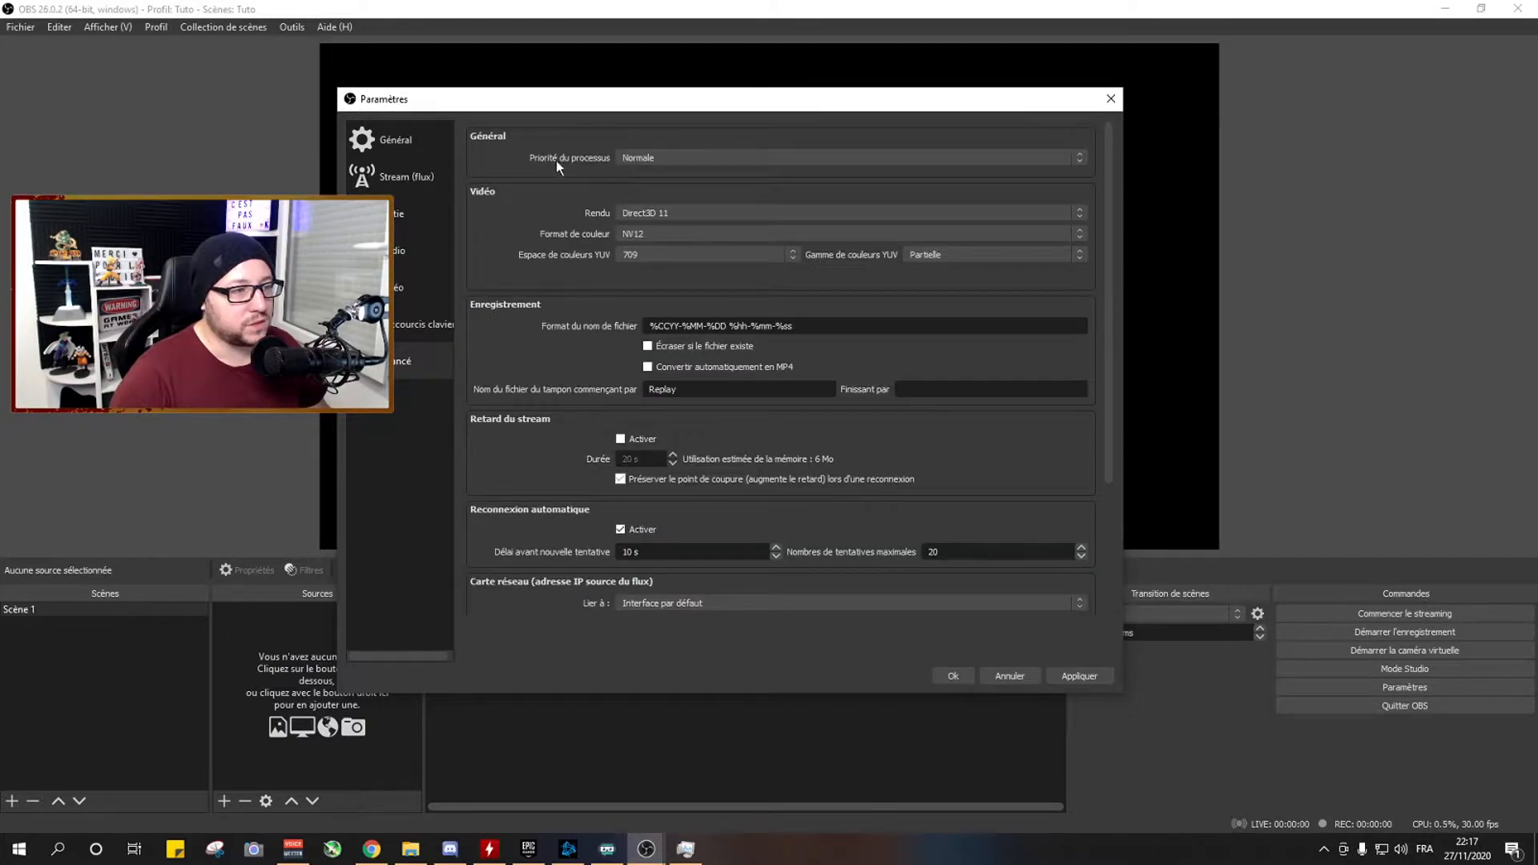
{"action": "left_click", "coordinate": [647, 161]}
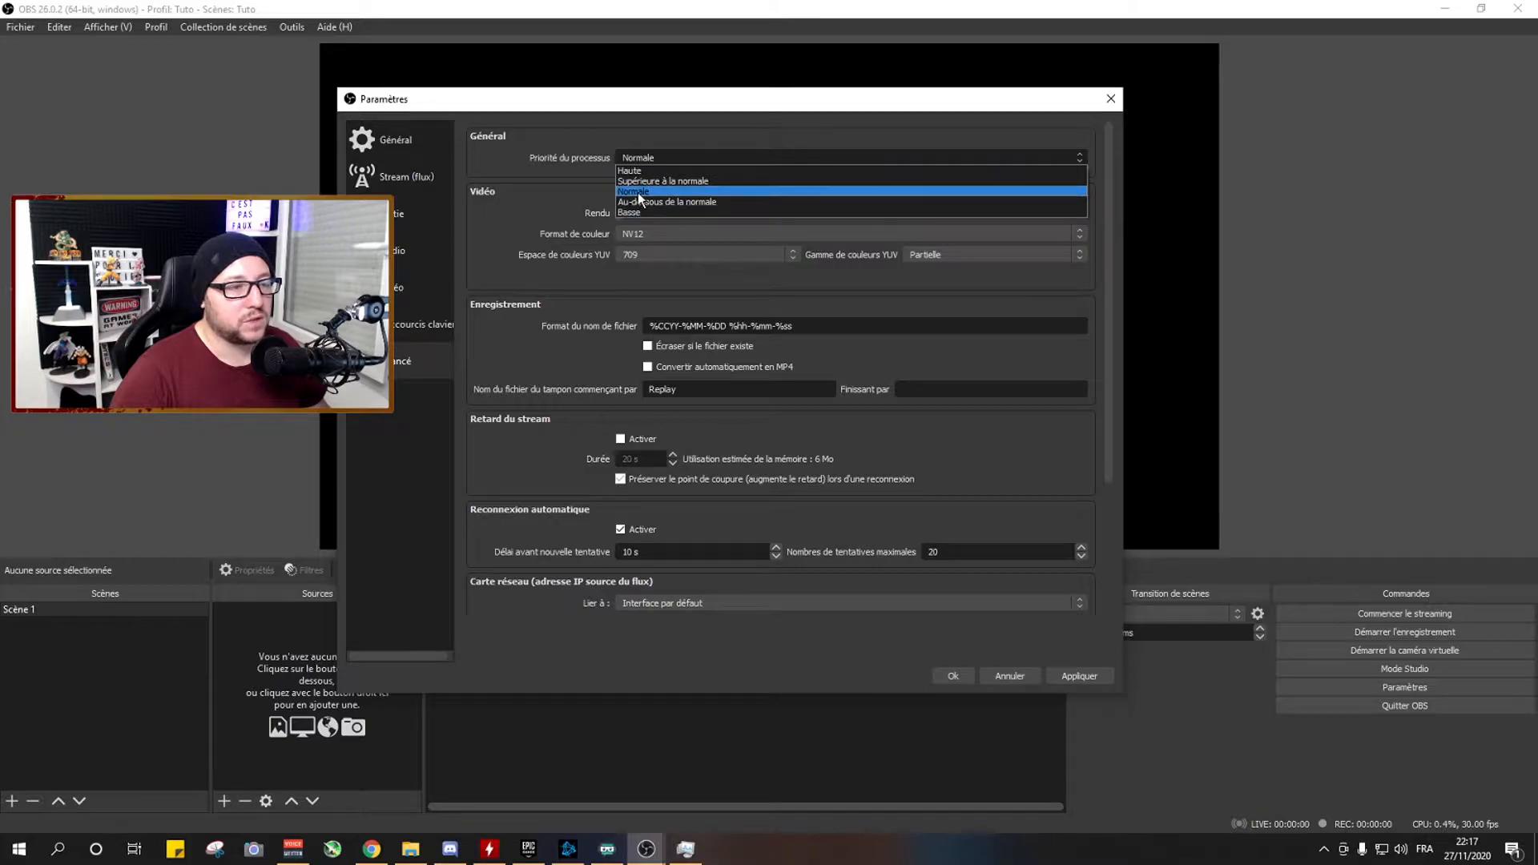
{"action": "left_click", "coordinate": [648, 160]}
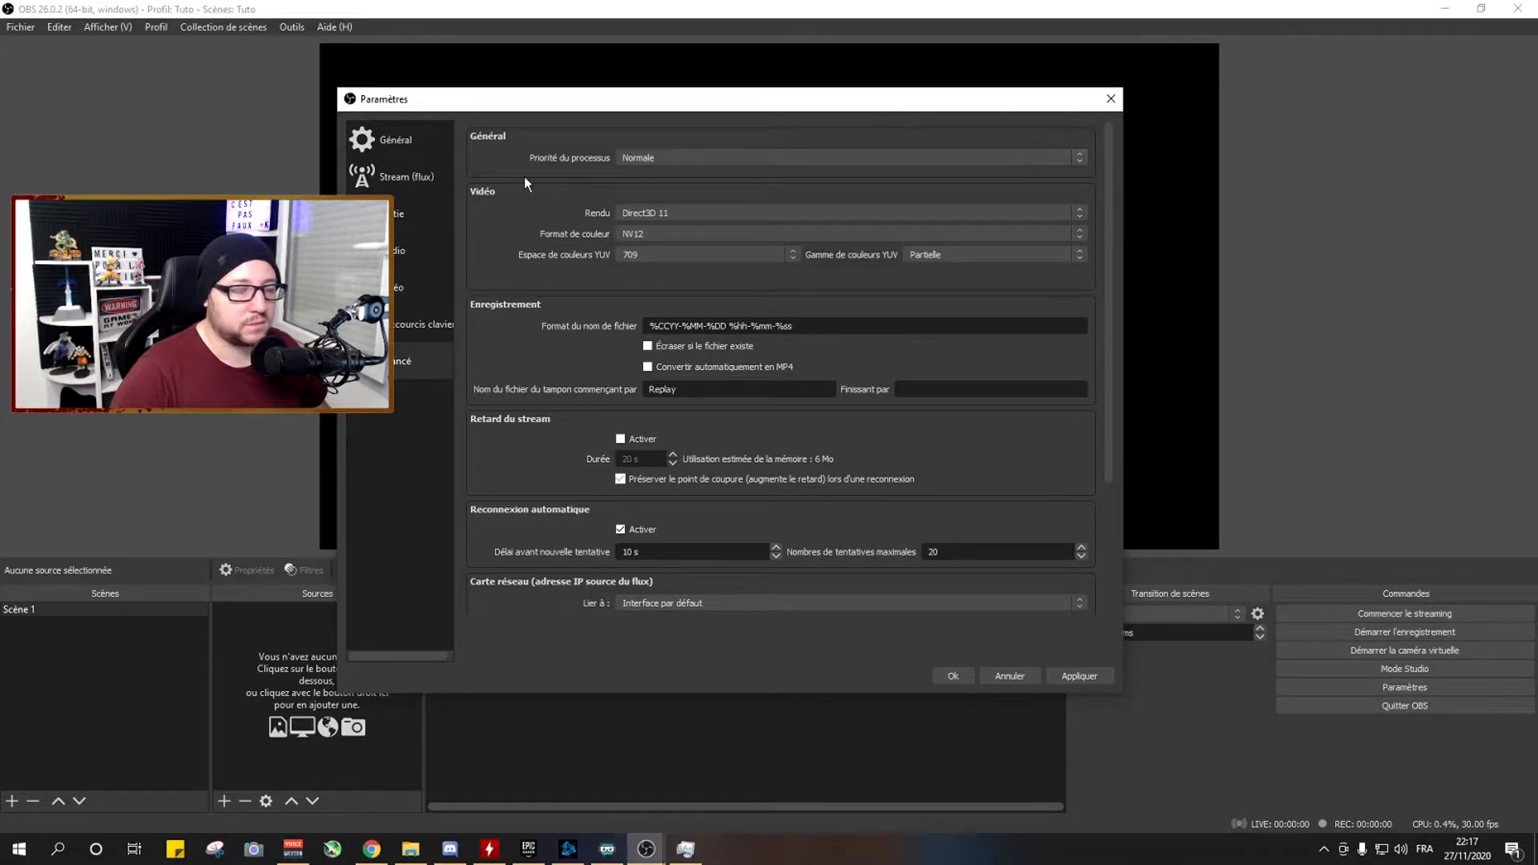
Look through the list of keyboard shortcuts that can be assigned to streaming, recording and scene actions.
{"action": "left_click", "coordinate": [416, 325]}
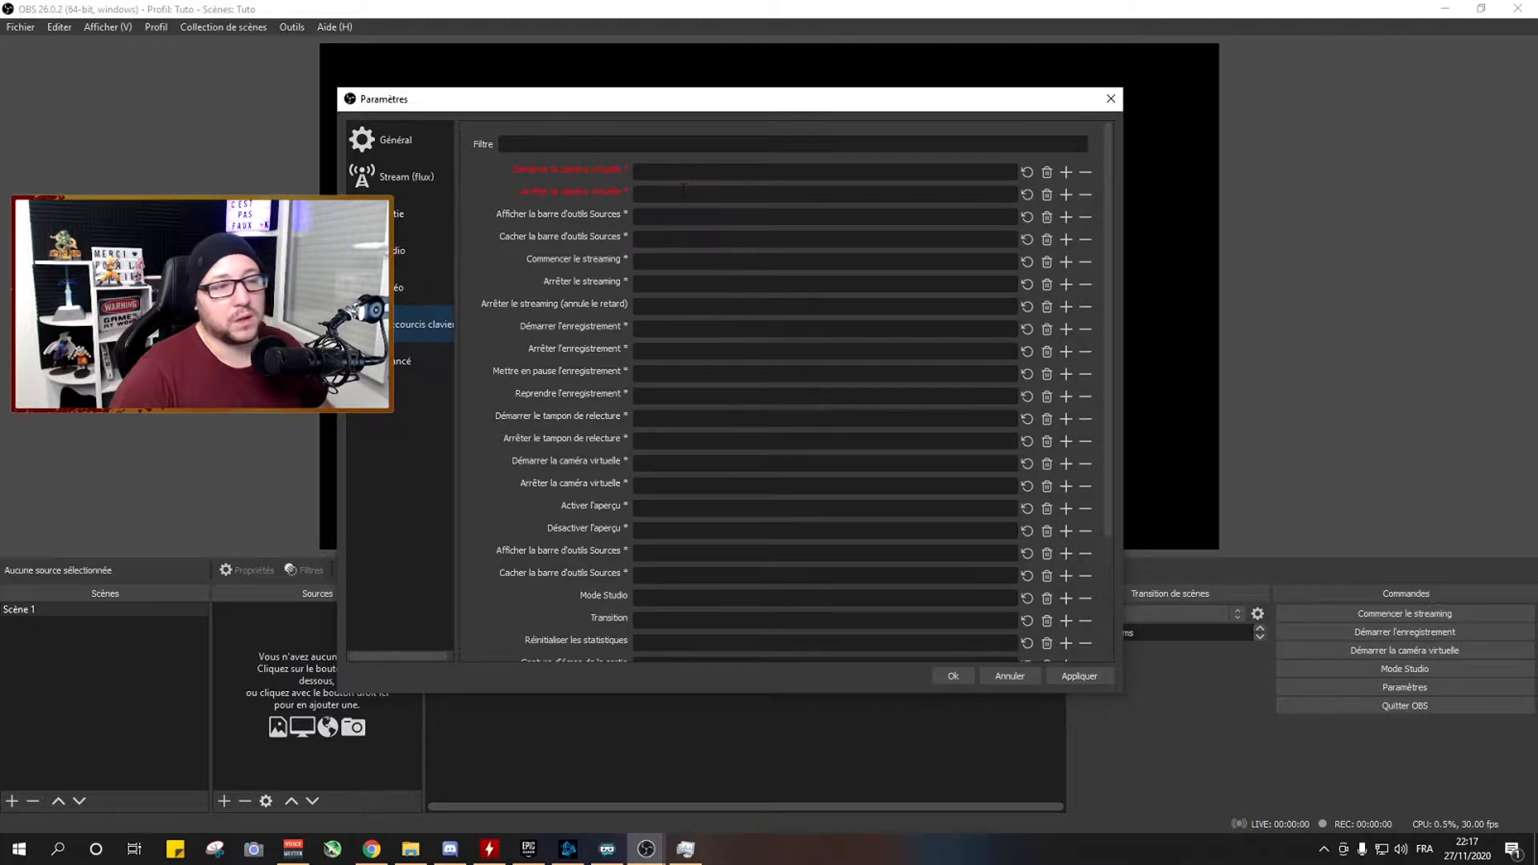
{"action": "scroll", "coordinate": [704, 284], "scroll_direction": "down", "scroll_amount": 4}
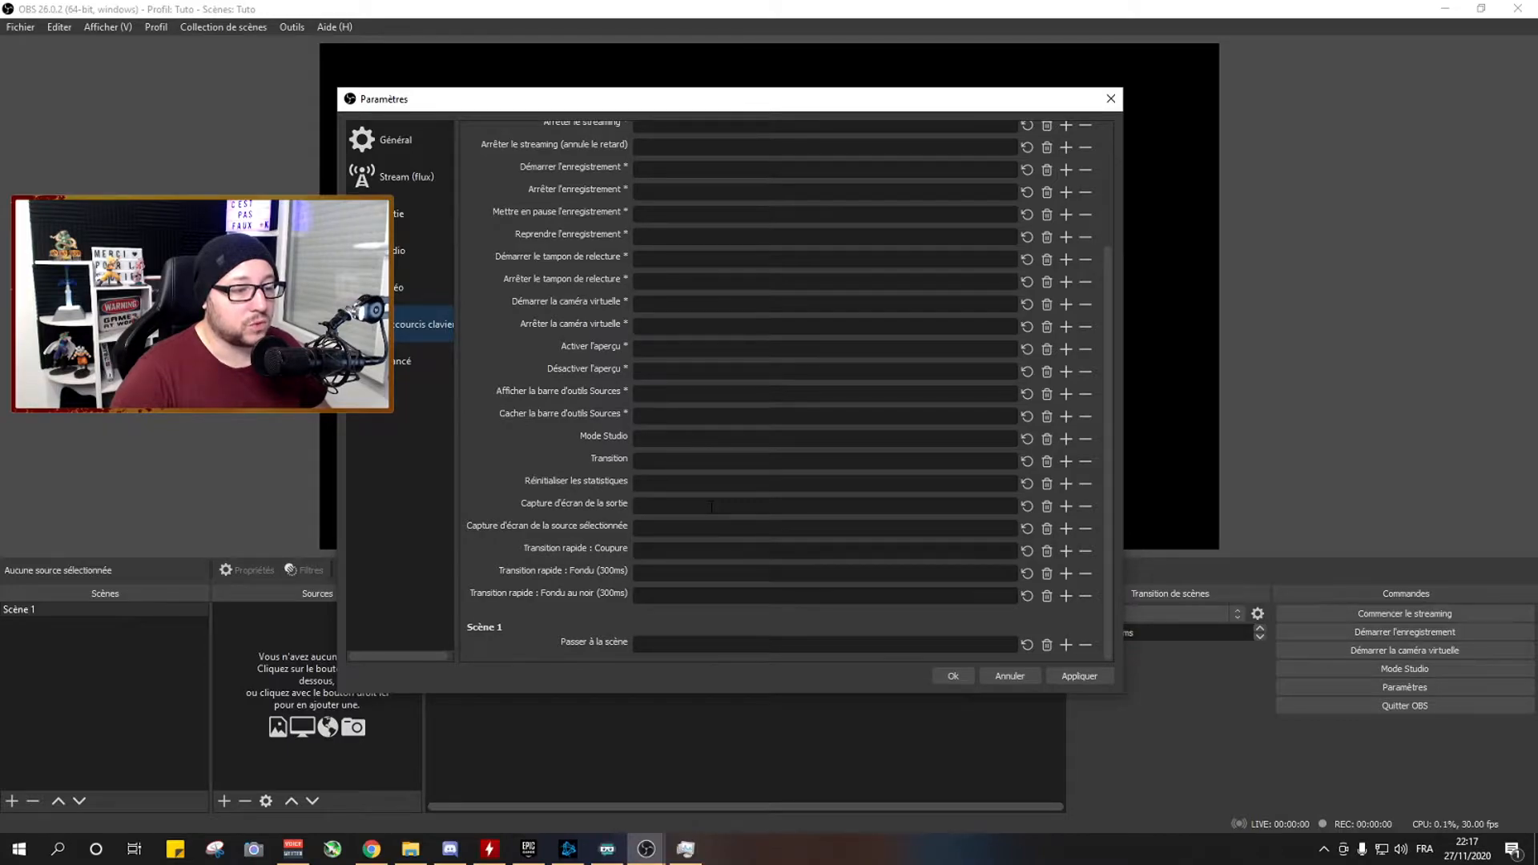
{"action": "scroll", "coordinate": [711, 506], "scroll_direction": "up", "scroll_amount": 4}
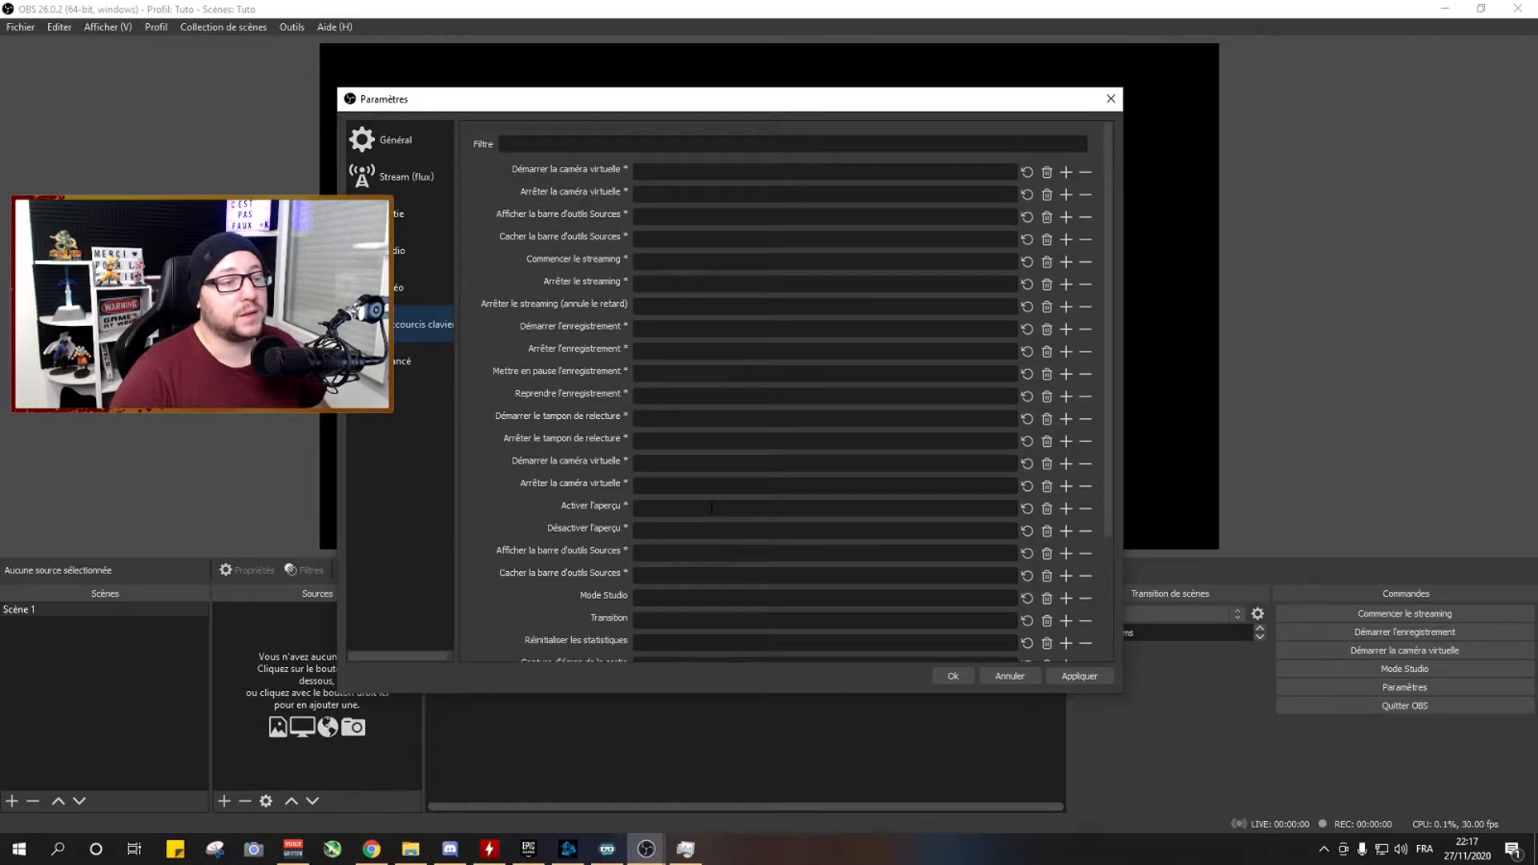
Examine the rest of the hotkey list, including the preview enable and disable pair and the scene-switching shortcut.
{"action": "scroll", "coordinate": [711, 506], "scroll_direction": "down", "scroll_amount": 2}
{"action": "scroll", "coordinate": [711, 506], "scroll_direction": "down", "scroll_amount": 2}
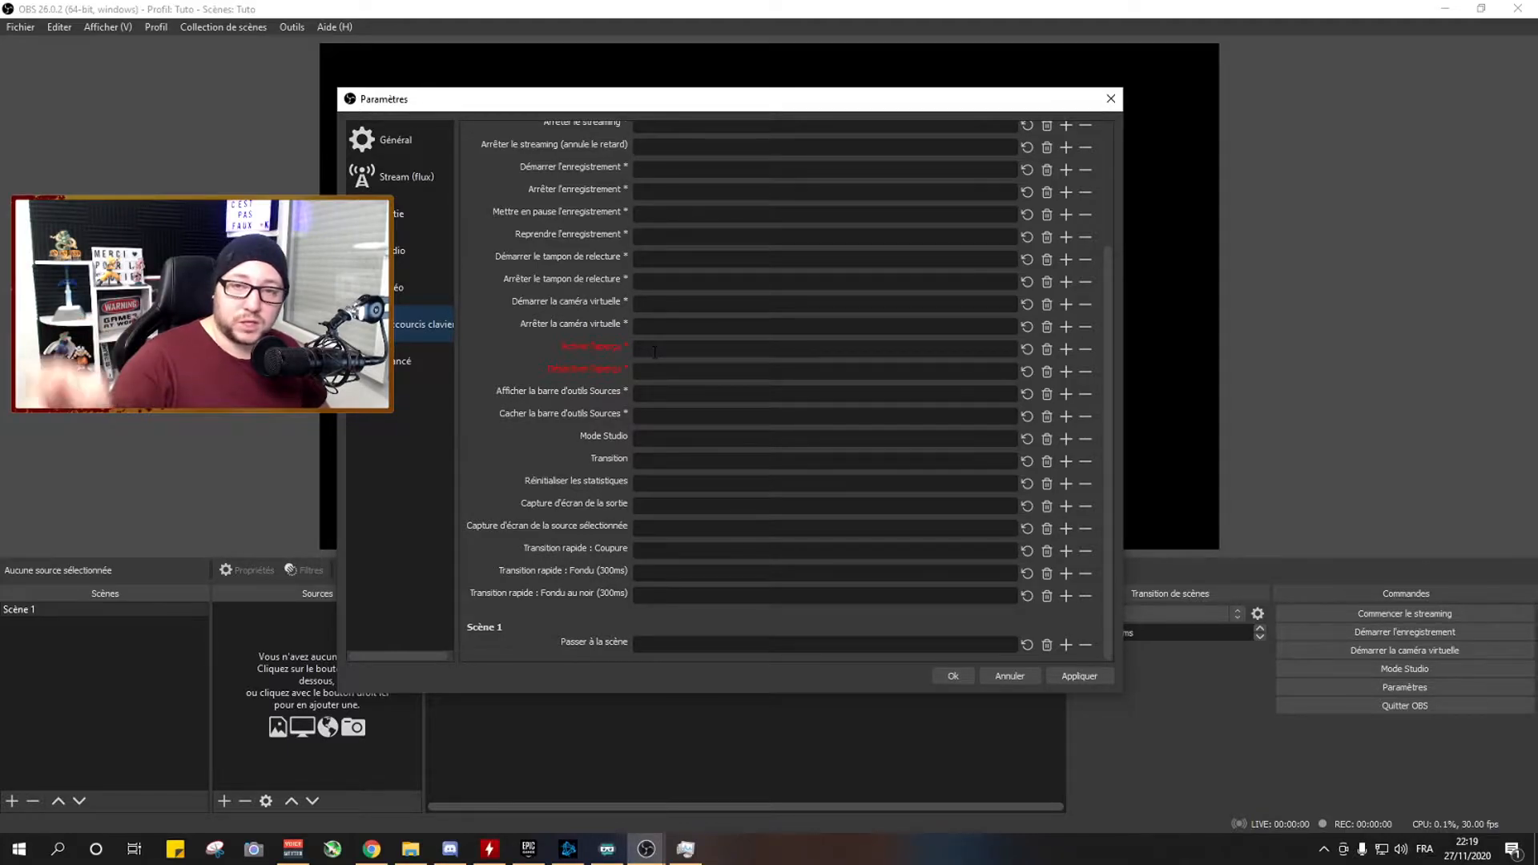
{"action": "mouse_move", "coordinate": [676, 346]}
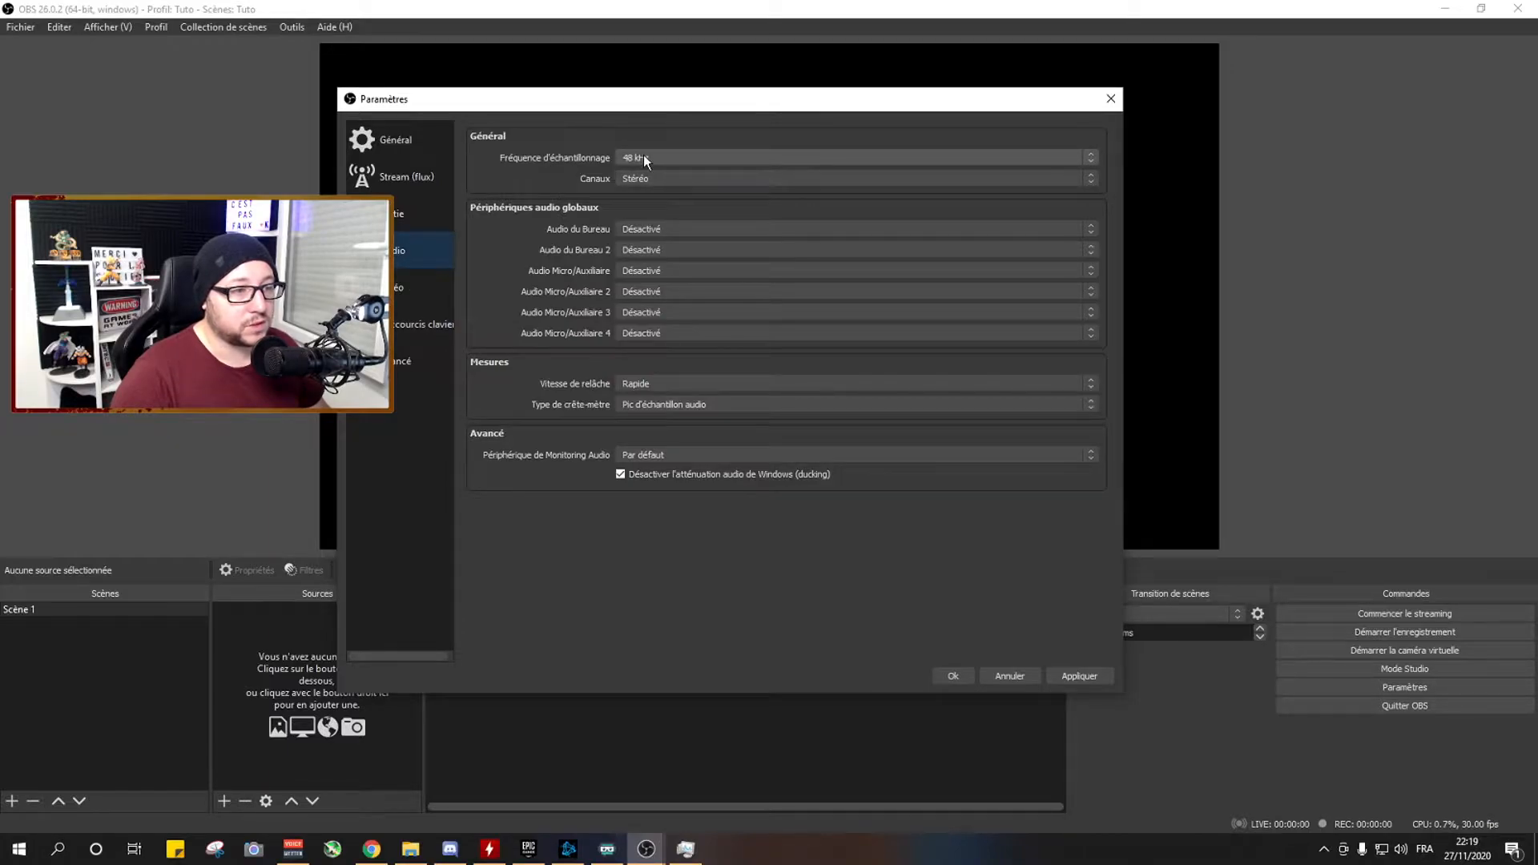
Review the audio settings, keeping the 48 kHz sample rate and checking which devices are offered for microphone and desktop audio.
{"action": "left_click", "coordinate": [643, 157]}
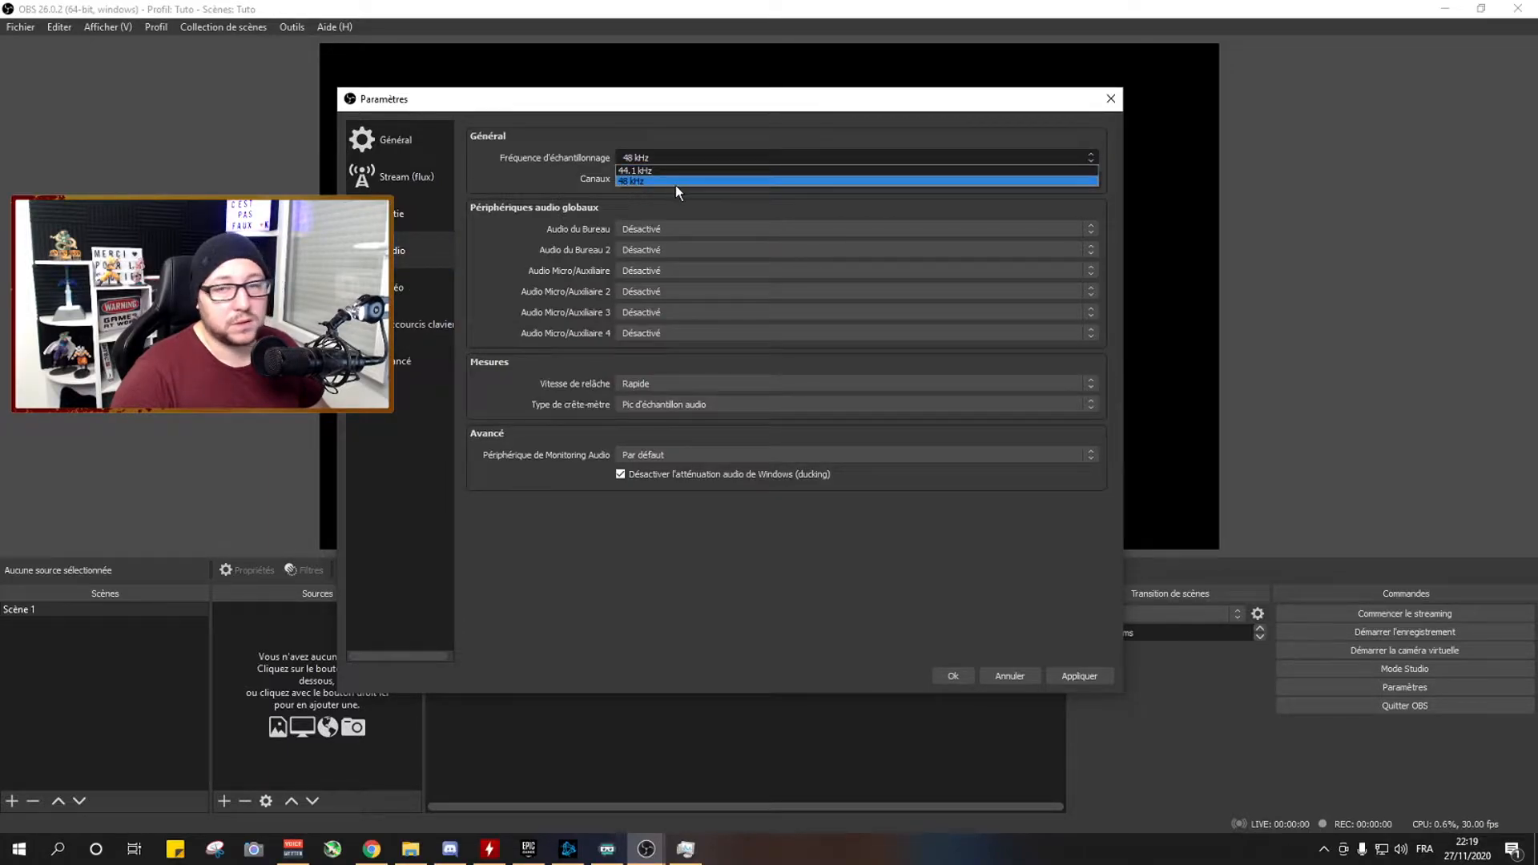
{"action": "left_click", "coordinate": [675, 186]}
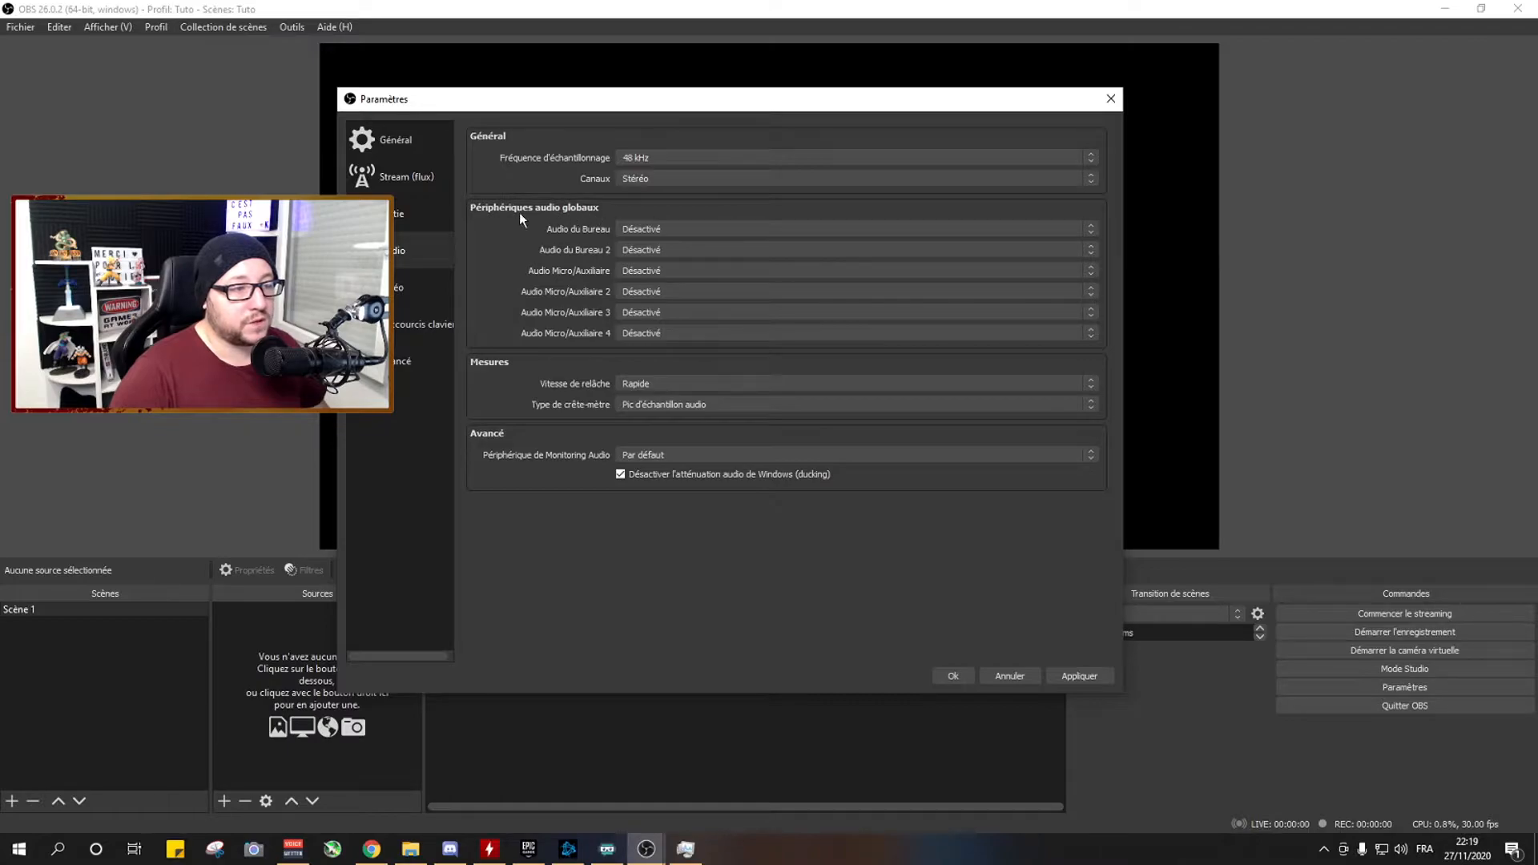
{"action": "left_click", "coordinate": [638, 273]}
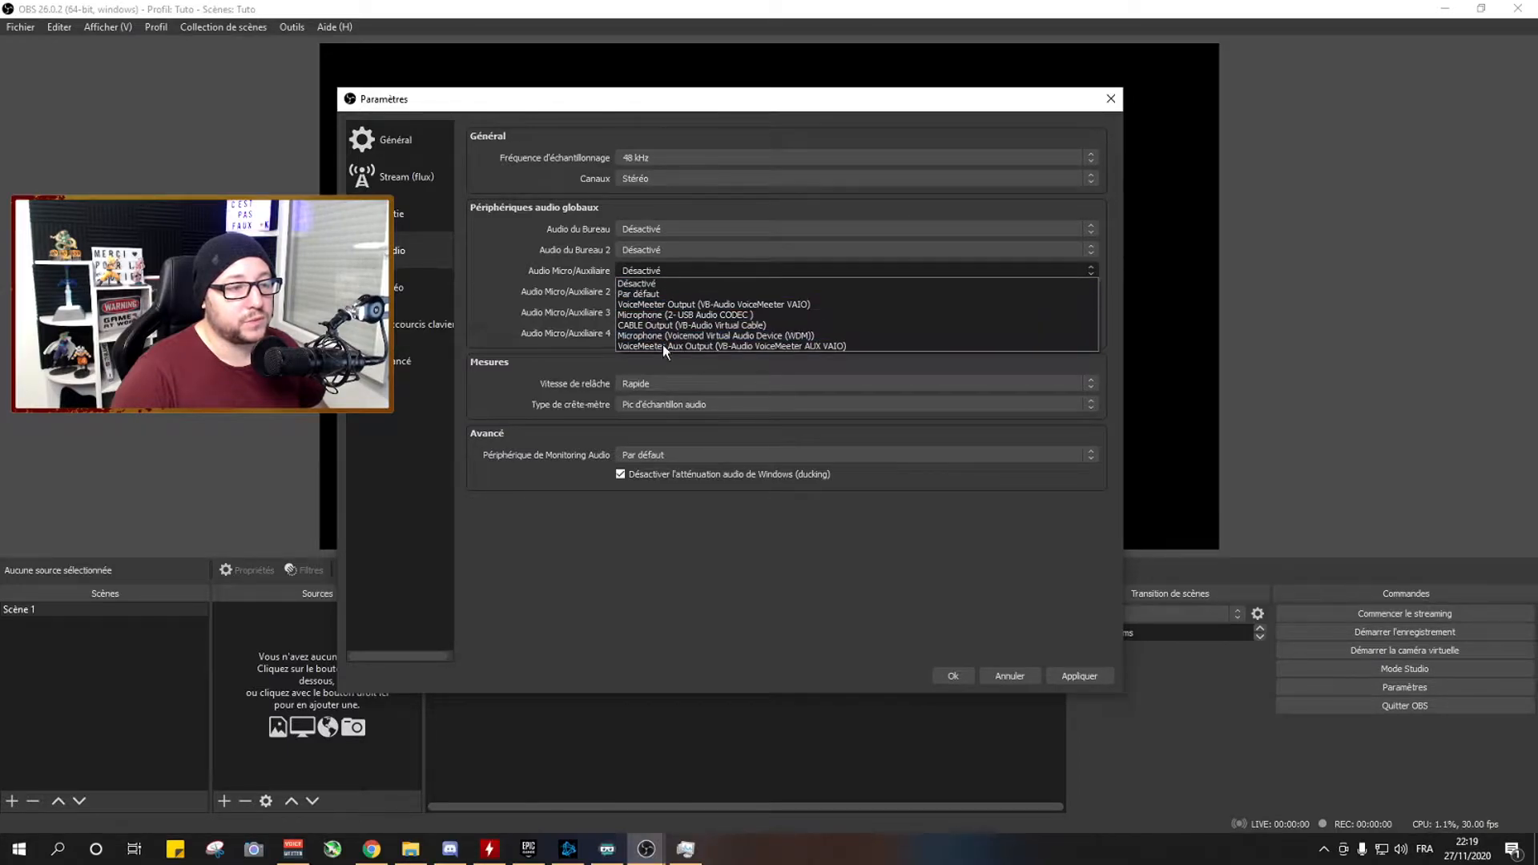
{"action": "left_click", "coordinate": [660, 272]}
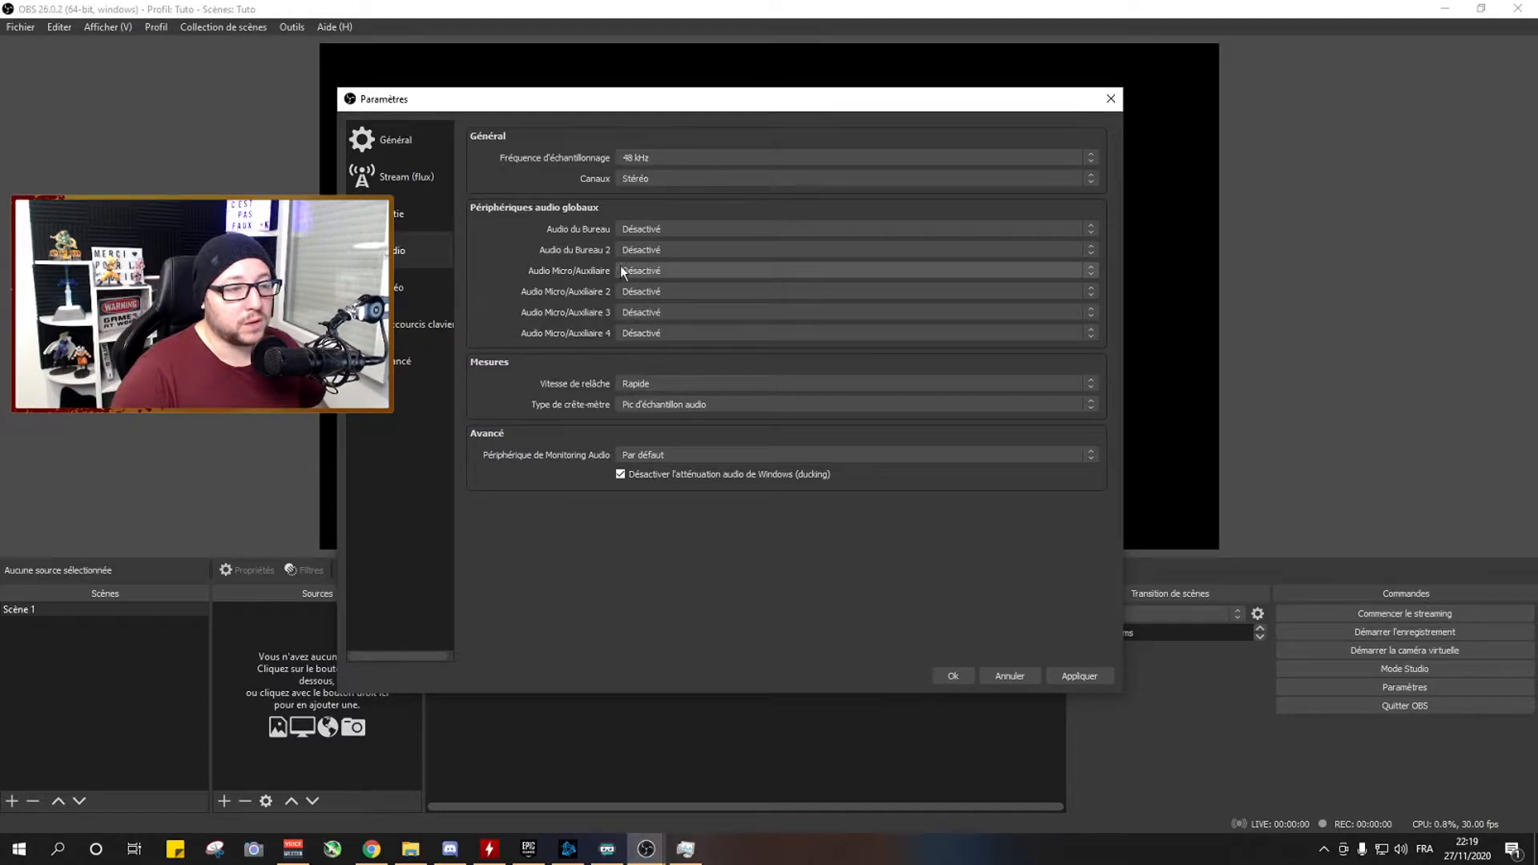
{"action": "left_click", "coordinate": [644, 230]}
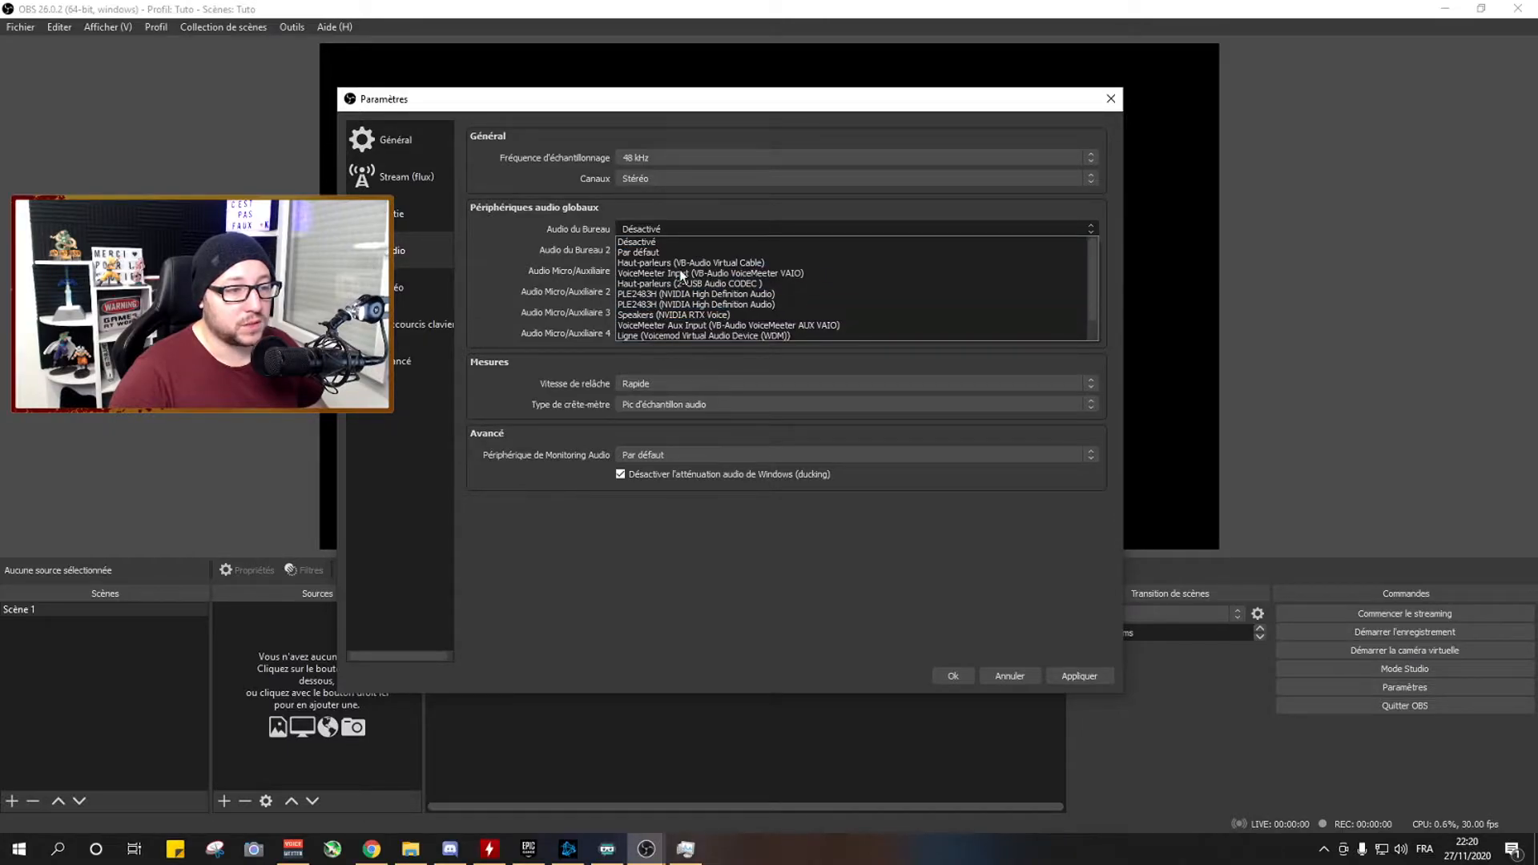
{"action": "left_click", "coordinate": [670, 241]}
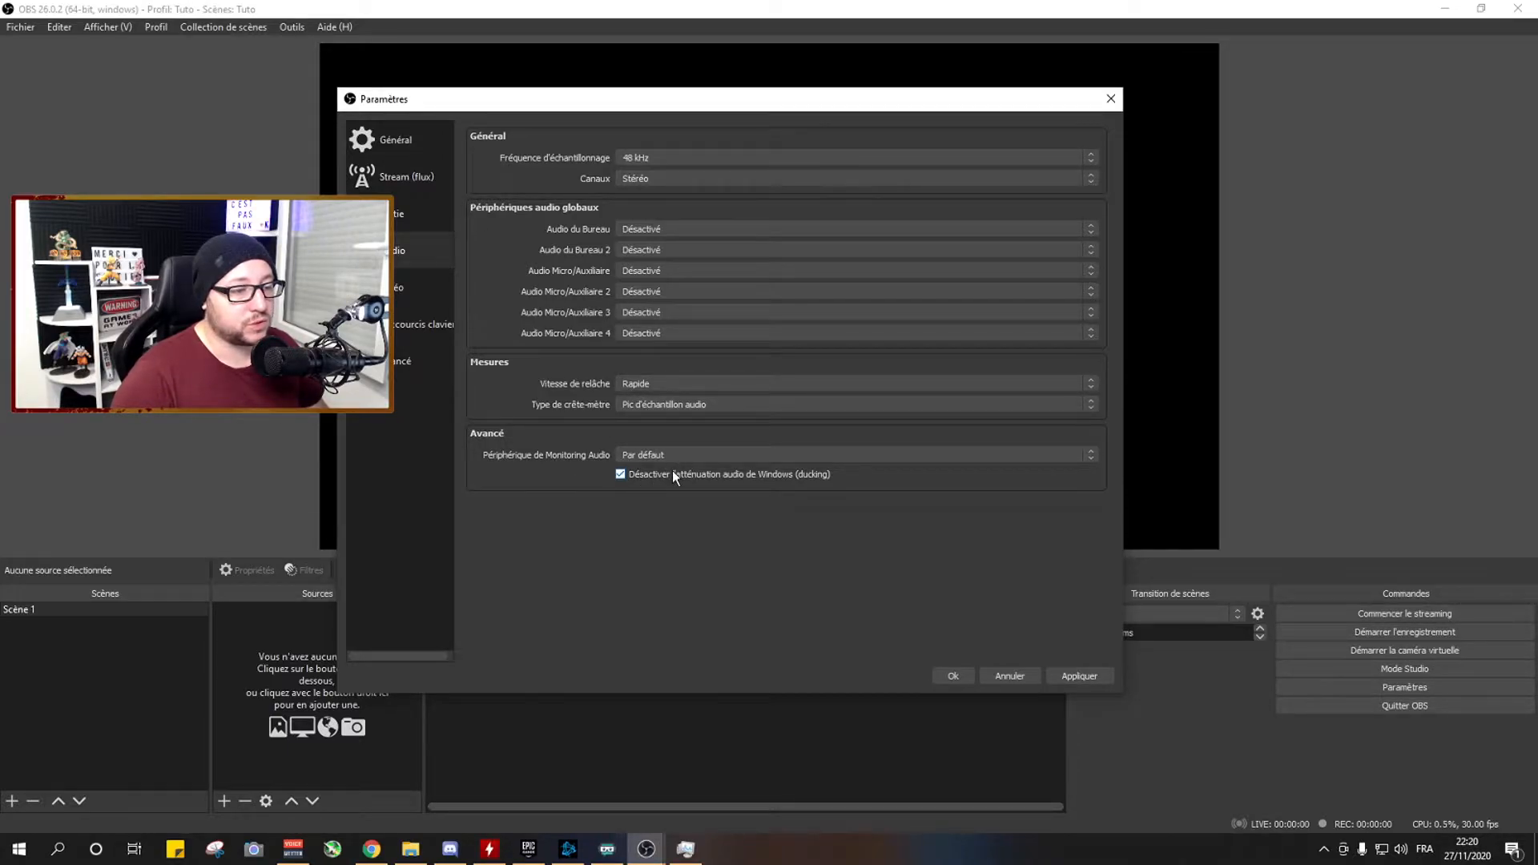
Look through the scaled output resolutions offered in the video settings.
{"action": "left_click", "coordinate": [398, 298]}
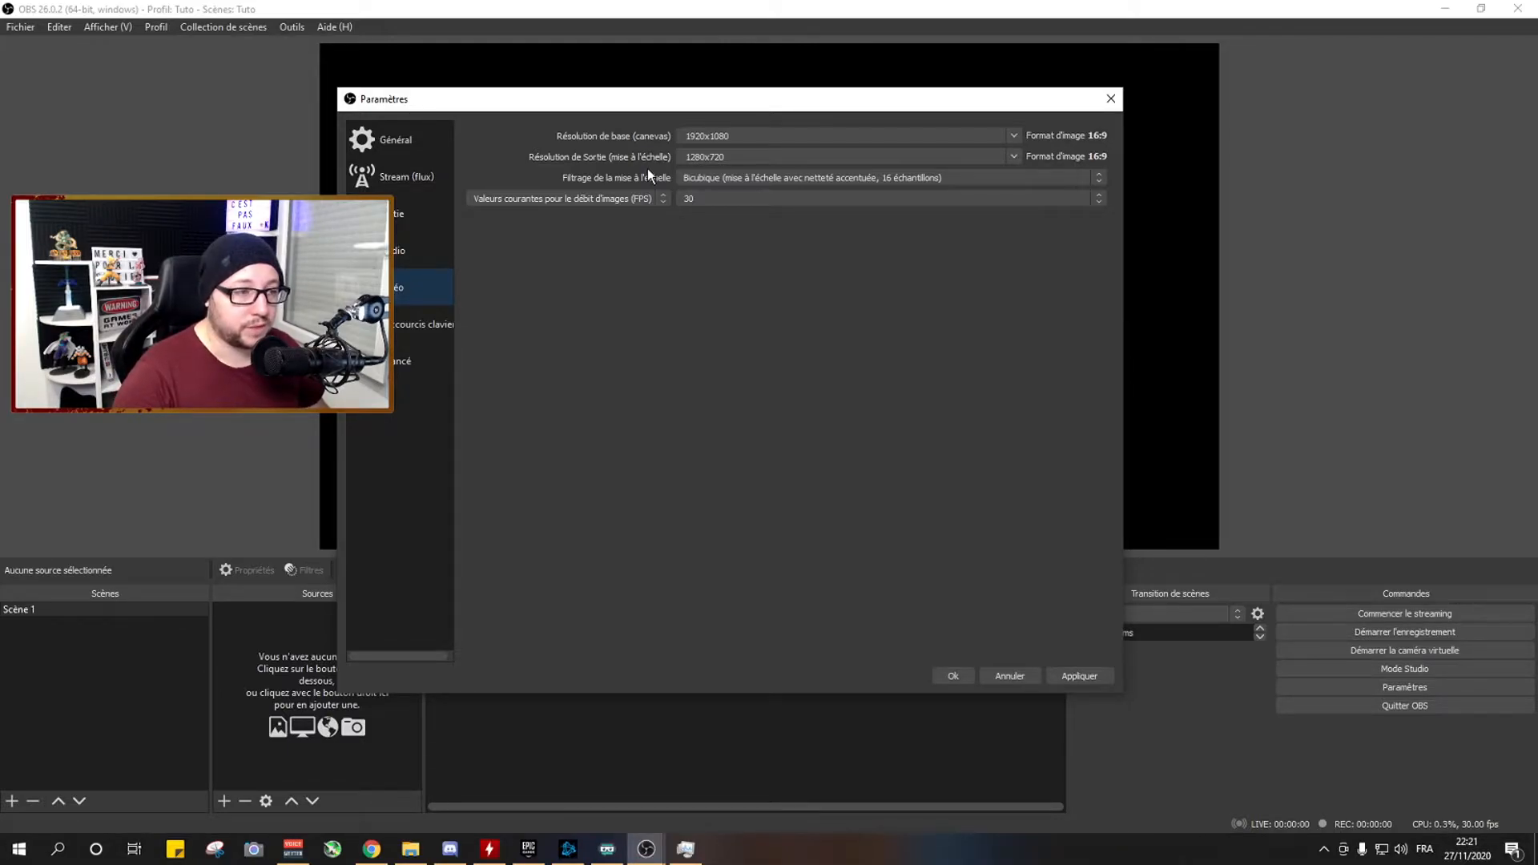
{"action": "left_click", "coordinate": [1014, 157]}
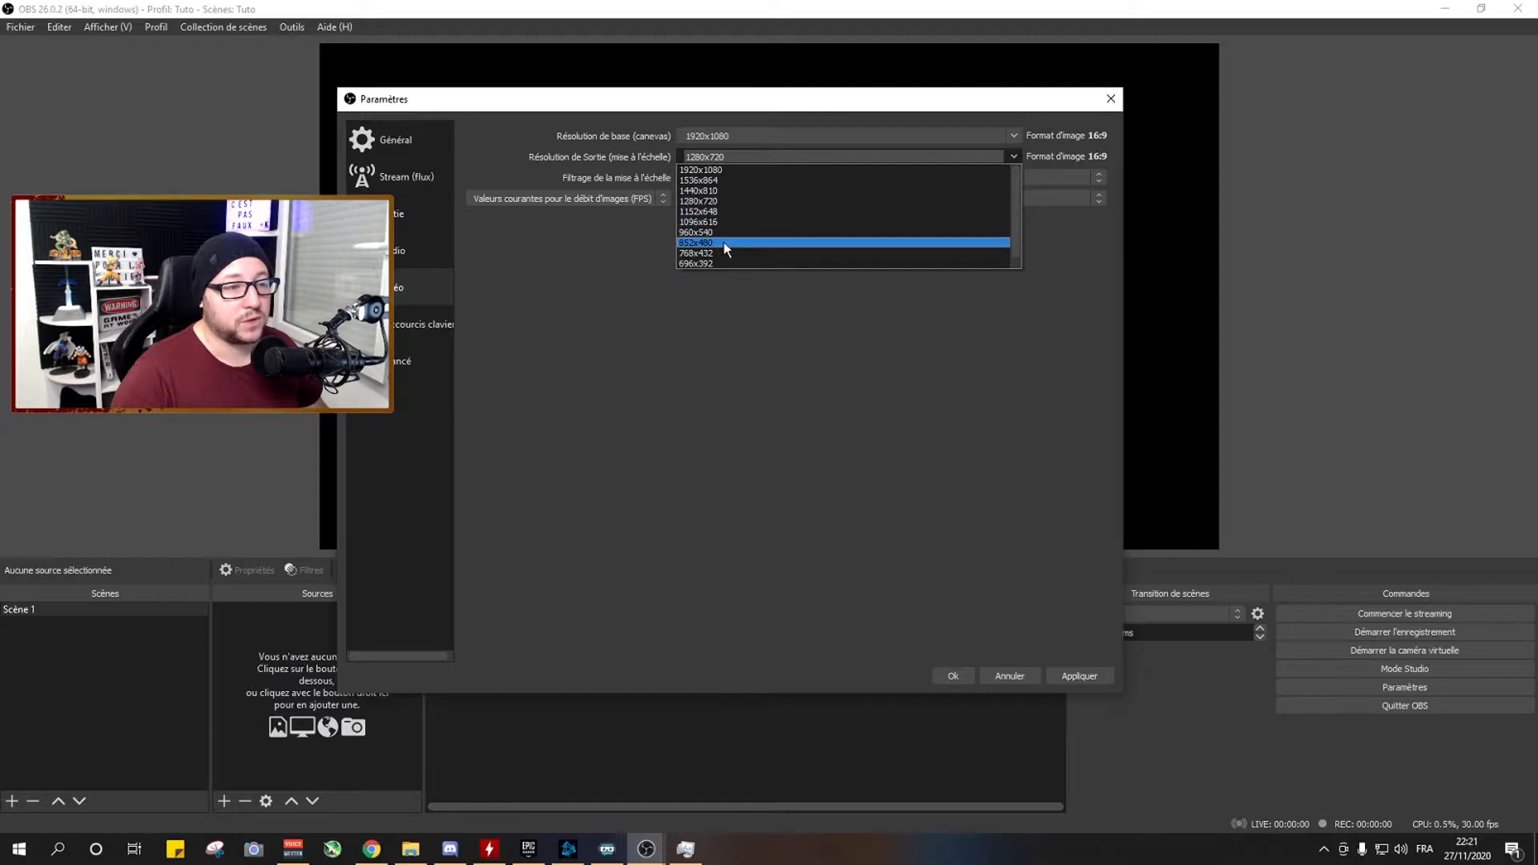
{"action": "left_click", "coordinate": [1014, 156]}
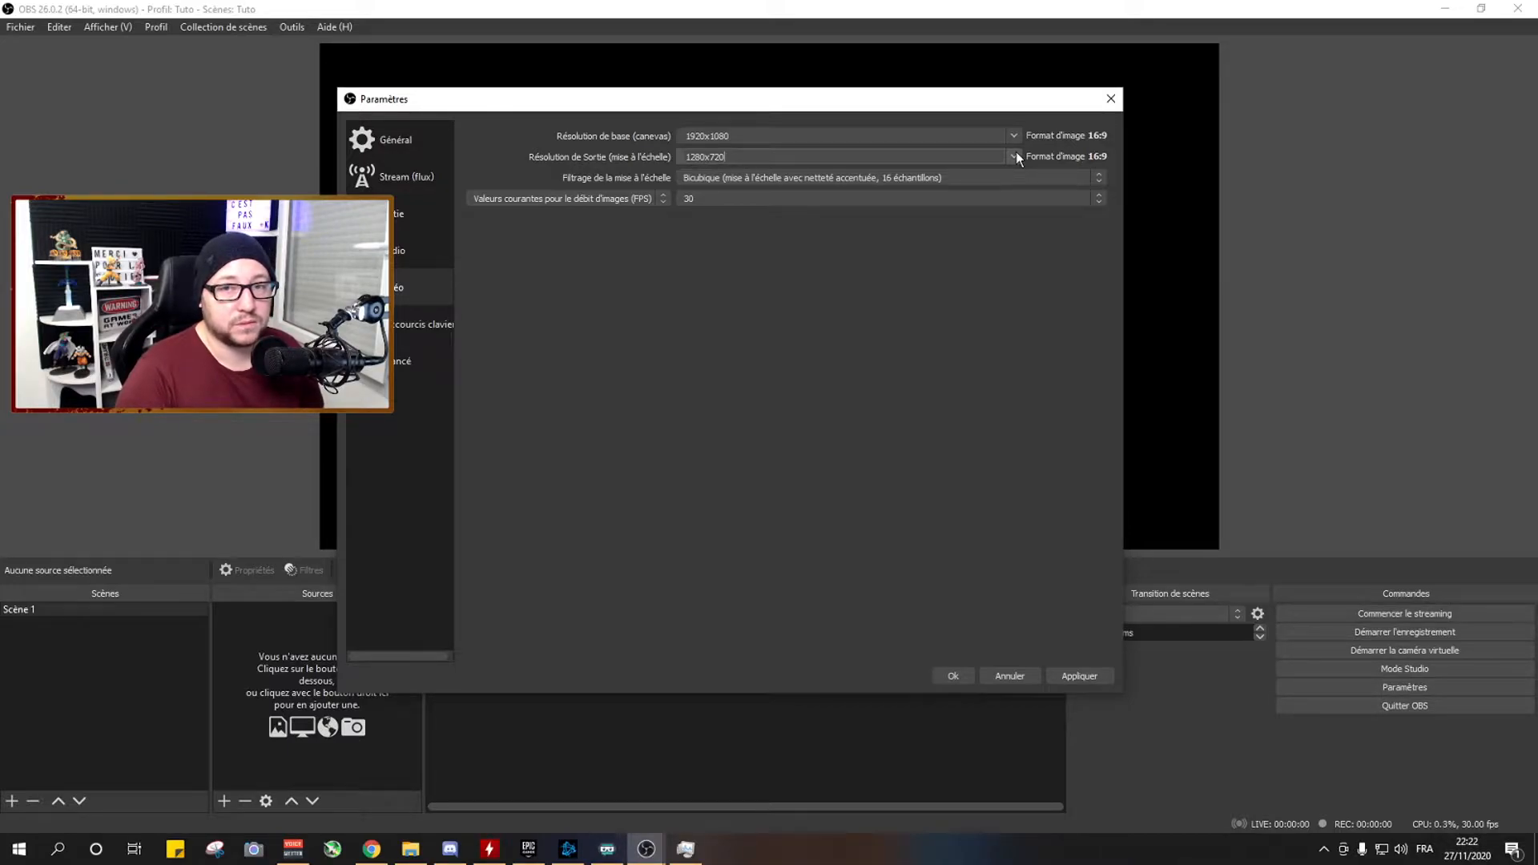
Switch to Chrome, search Google for "speedtest" and close the browser window.
{"action": "left_click", "coordinate": [371, 849]}
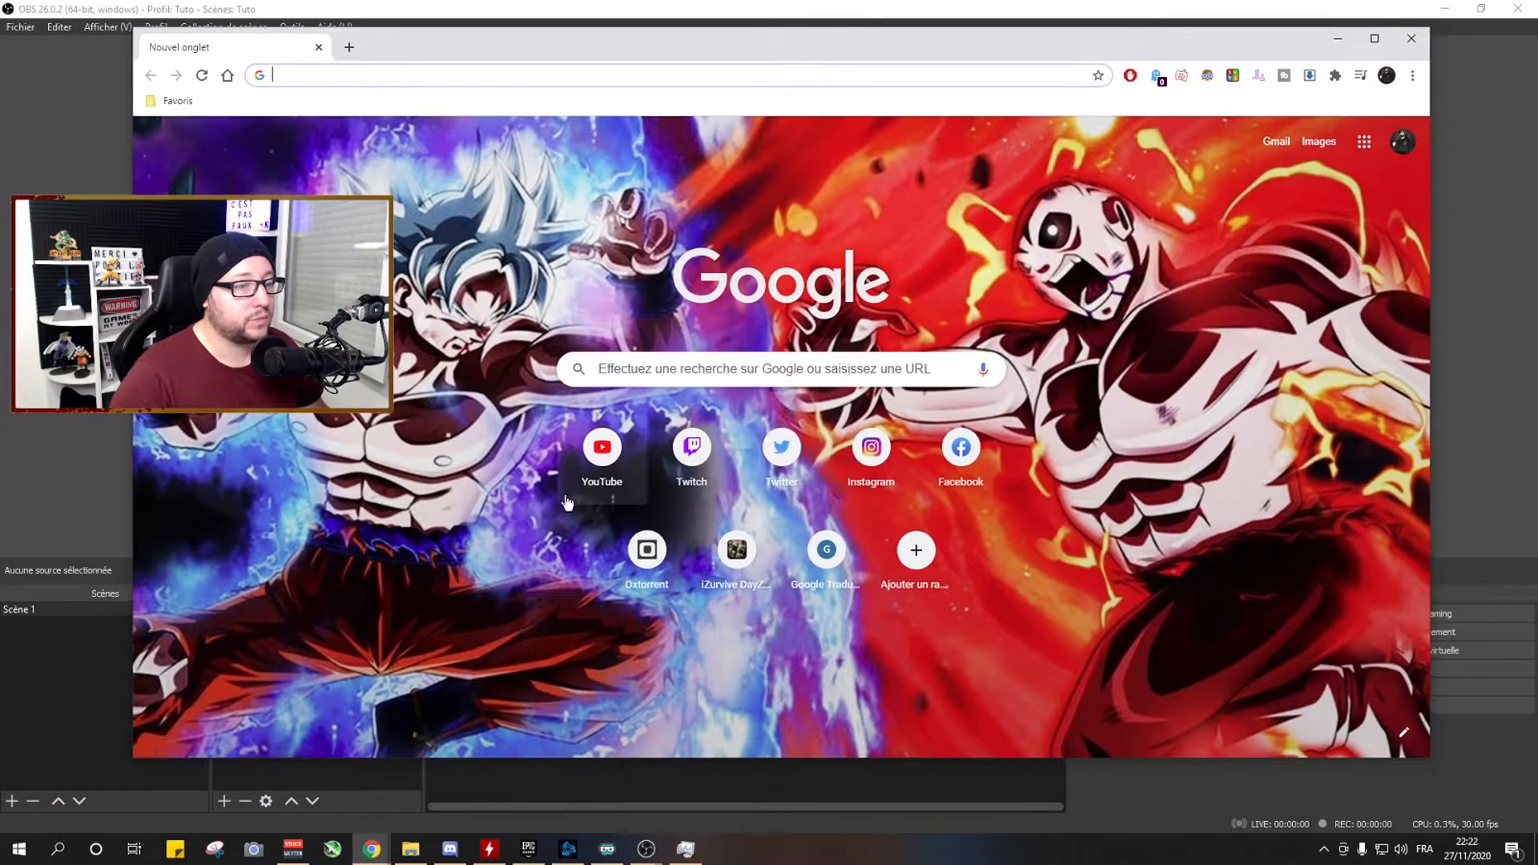
{"action": "left_click", "coordinate": [637, 376]}
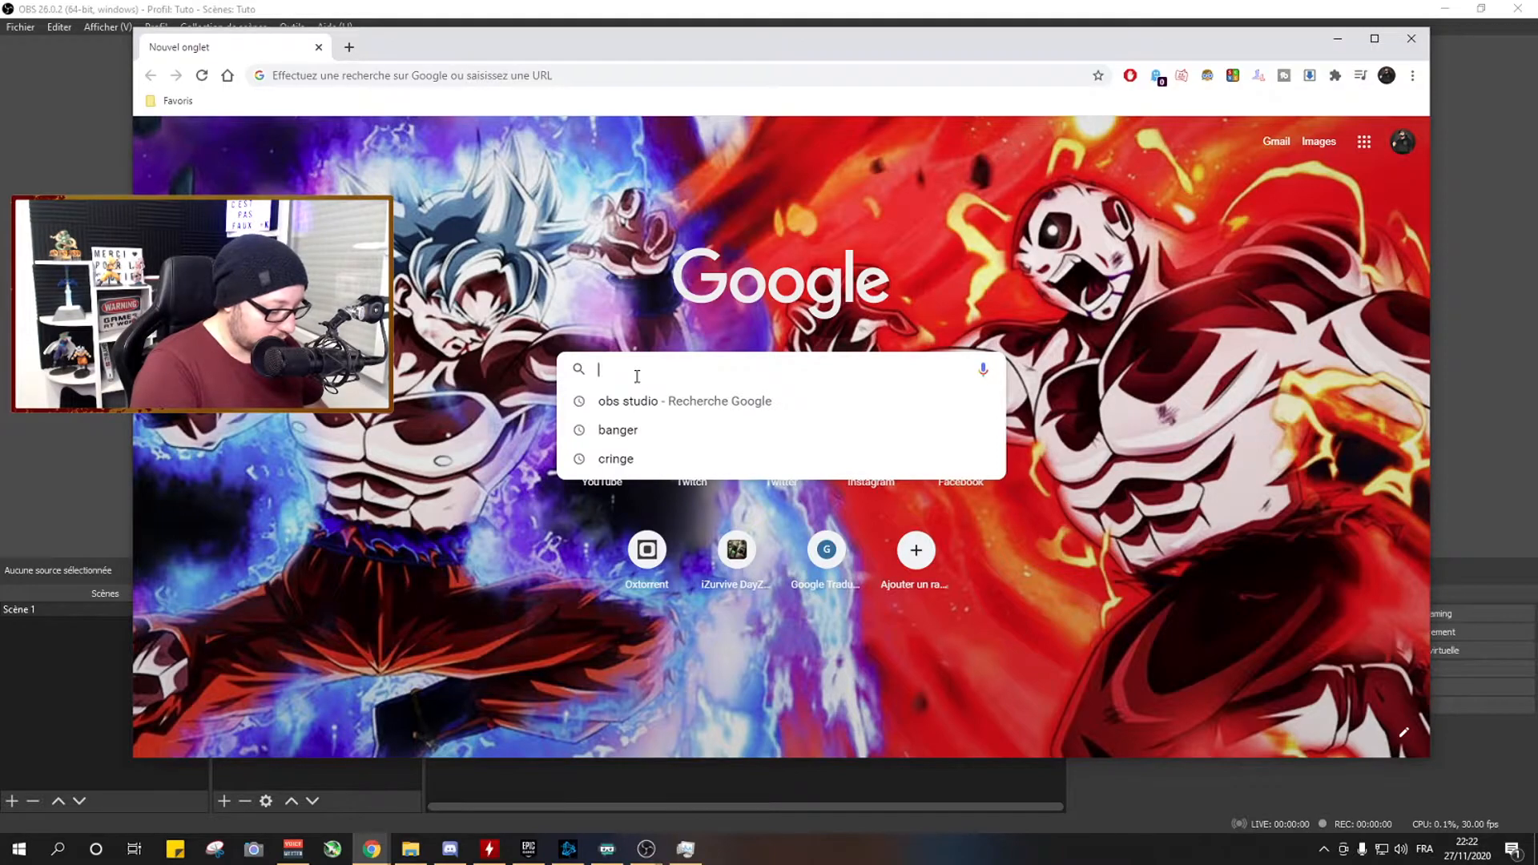
{"action": "type", "text": "speedtest"}
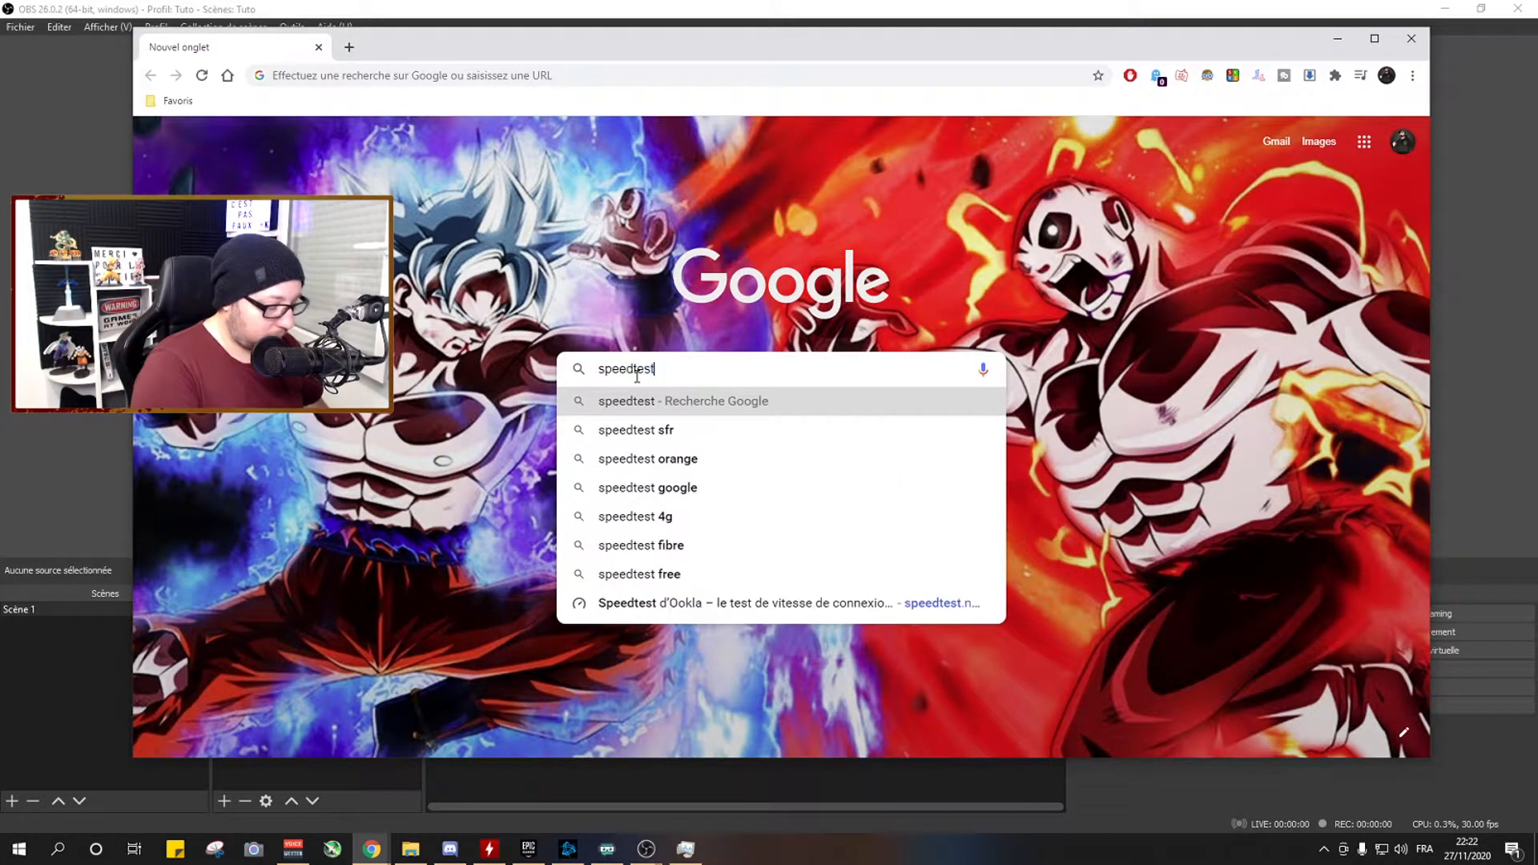
{"action": "key", "text": "Return"}
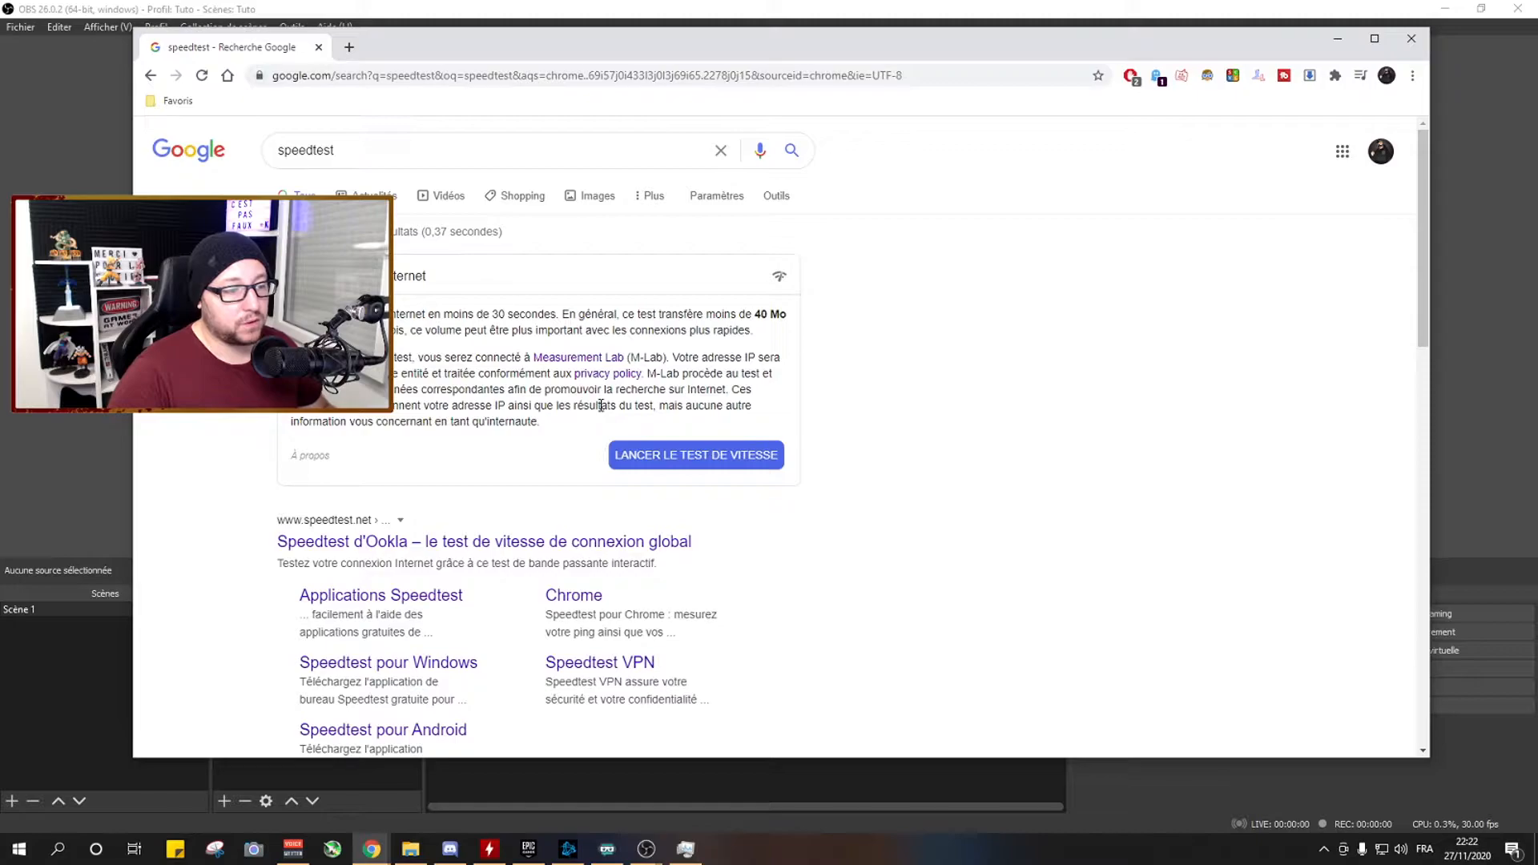
{"action": "left_click", "coordinate": [1420, 41]}
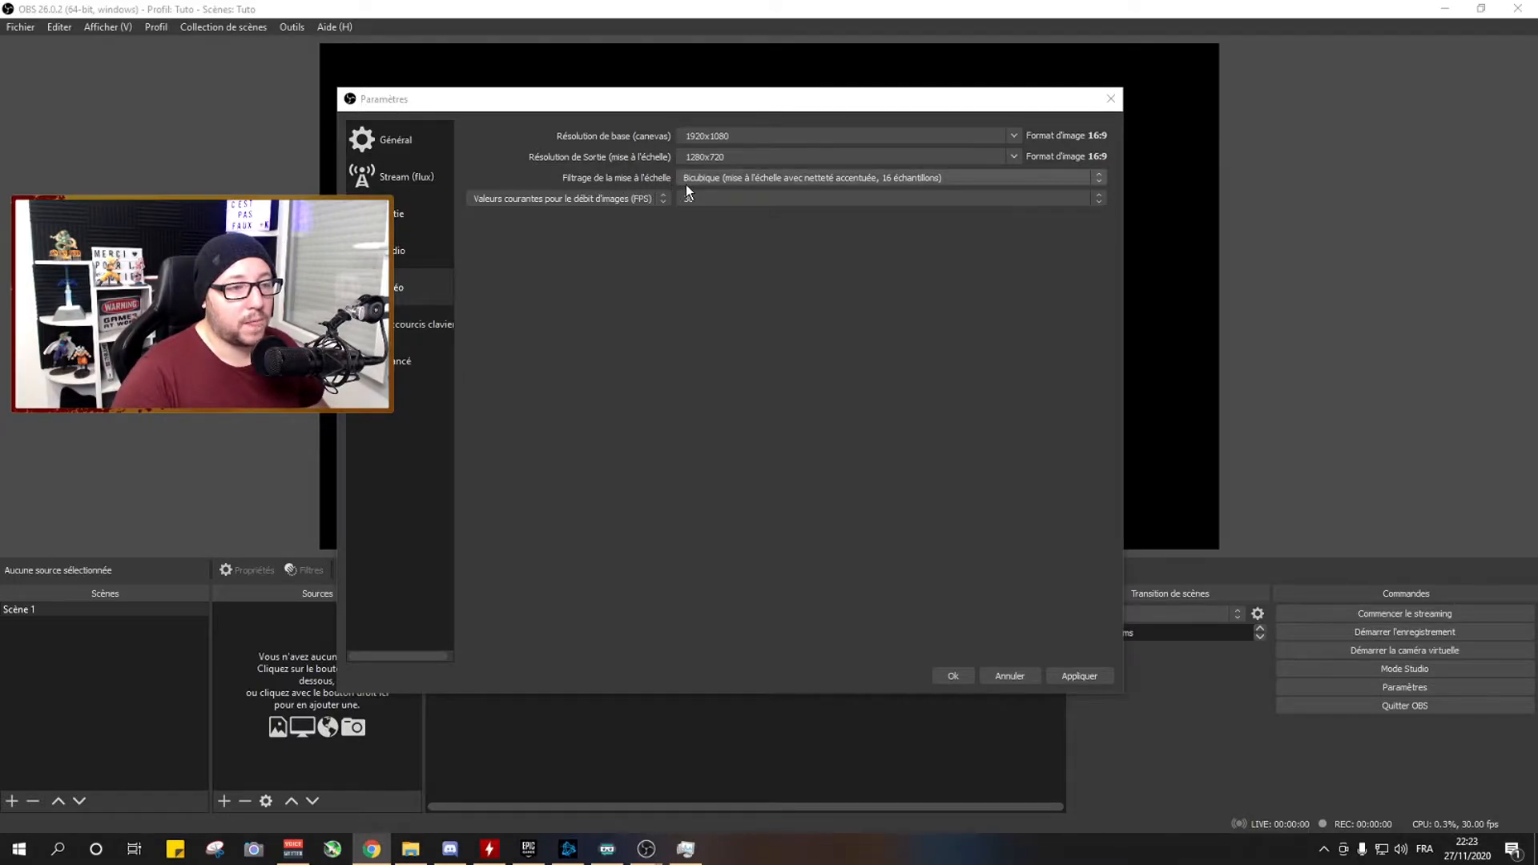
Check the downscale filter and frame rate choices, keeping Bicubique with 16 samples and 30 FPS.
{"action": "left_click", "coordinate": [707, 187]}
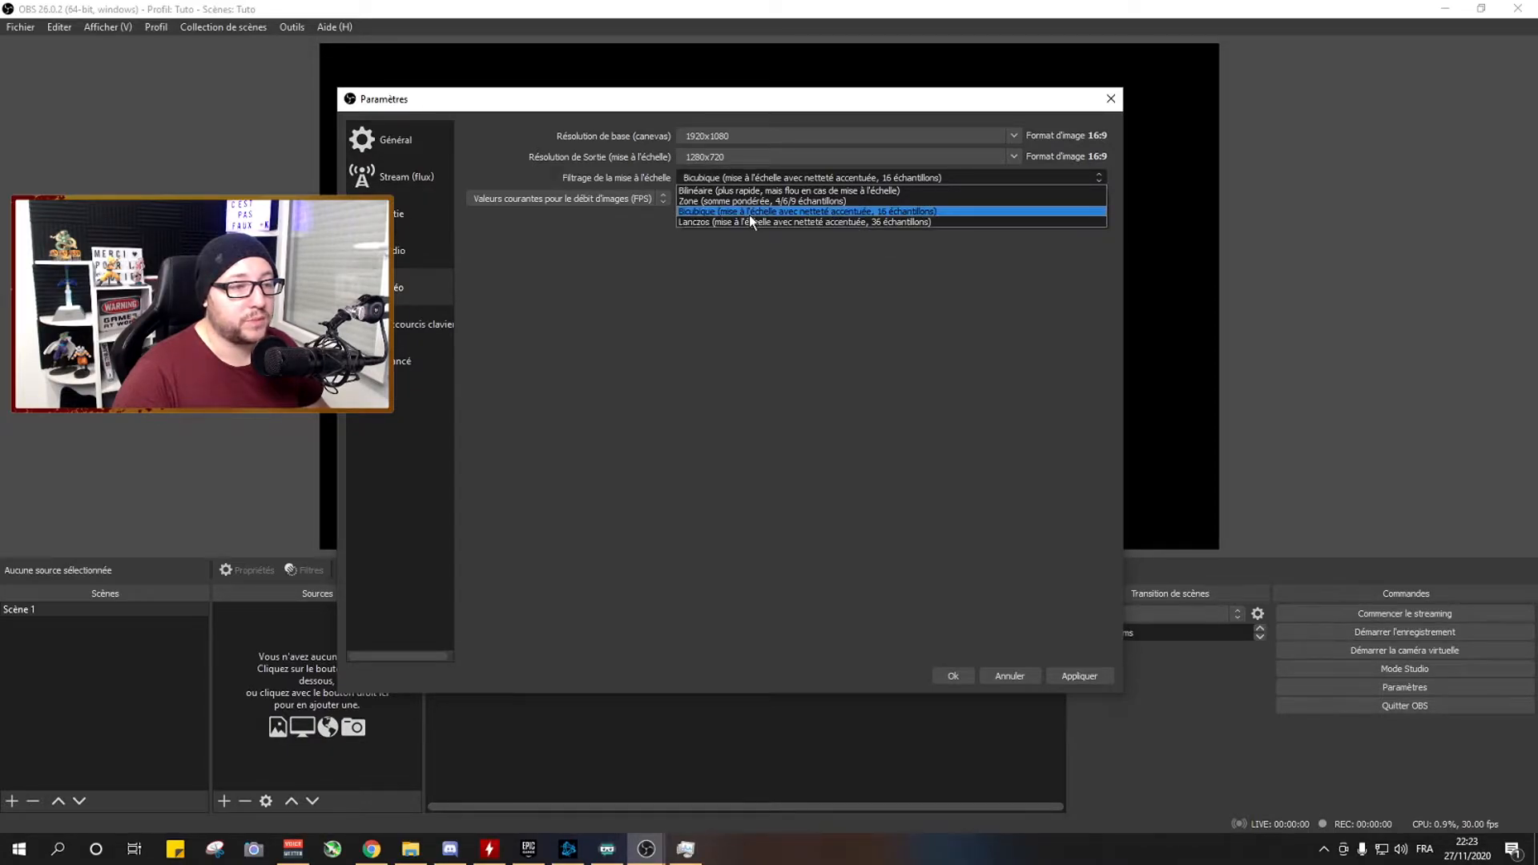
{"action": "left_click", "coordinate": [714, 211]}
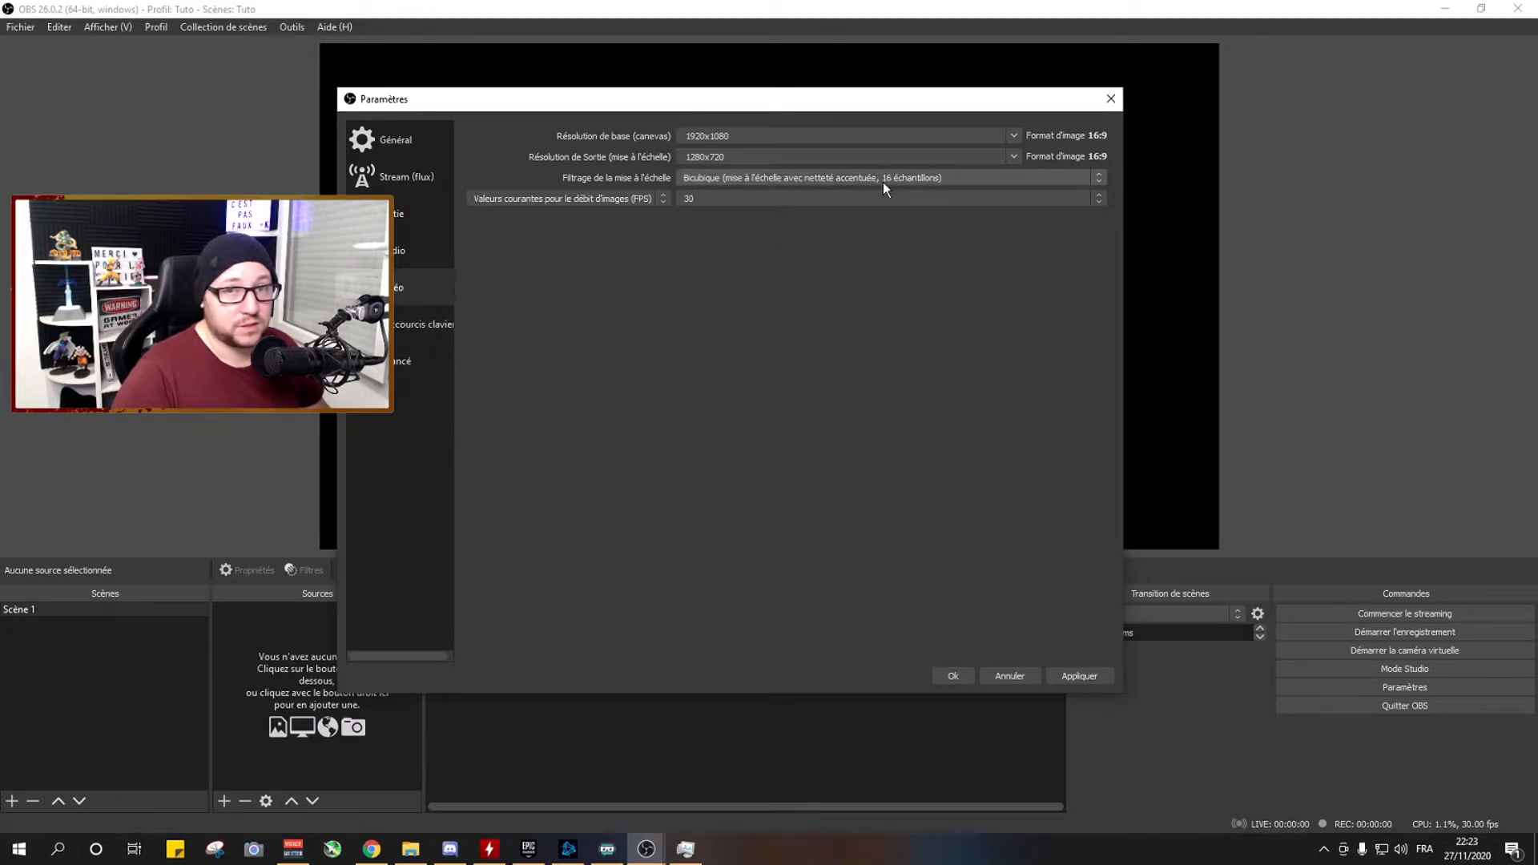
{"action": "left_click", "coordinate": [704, 198]}
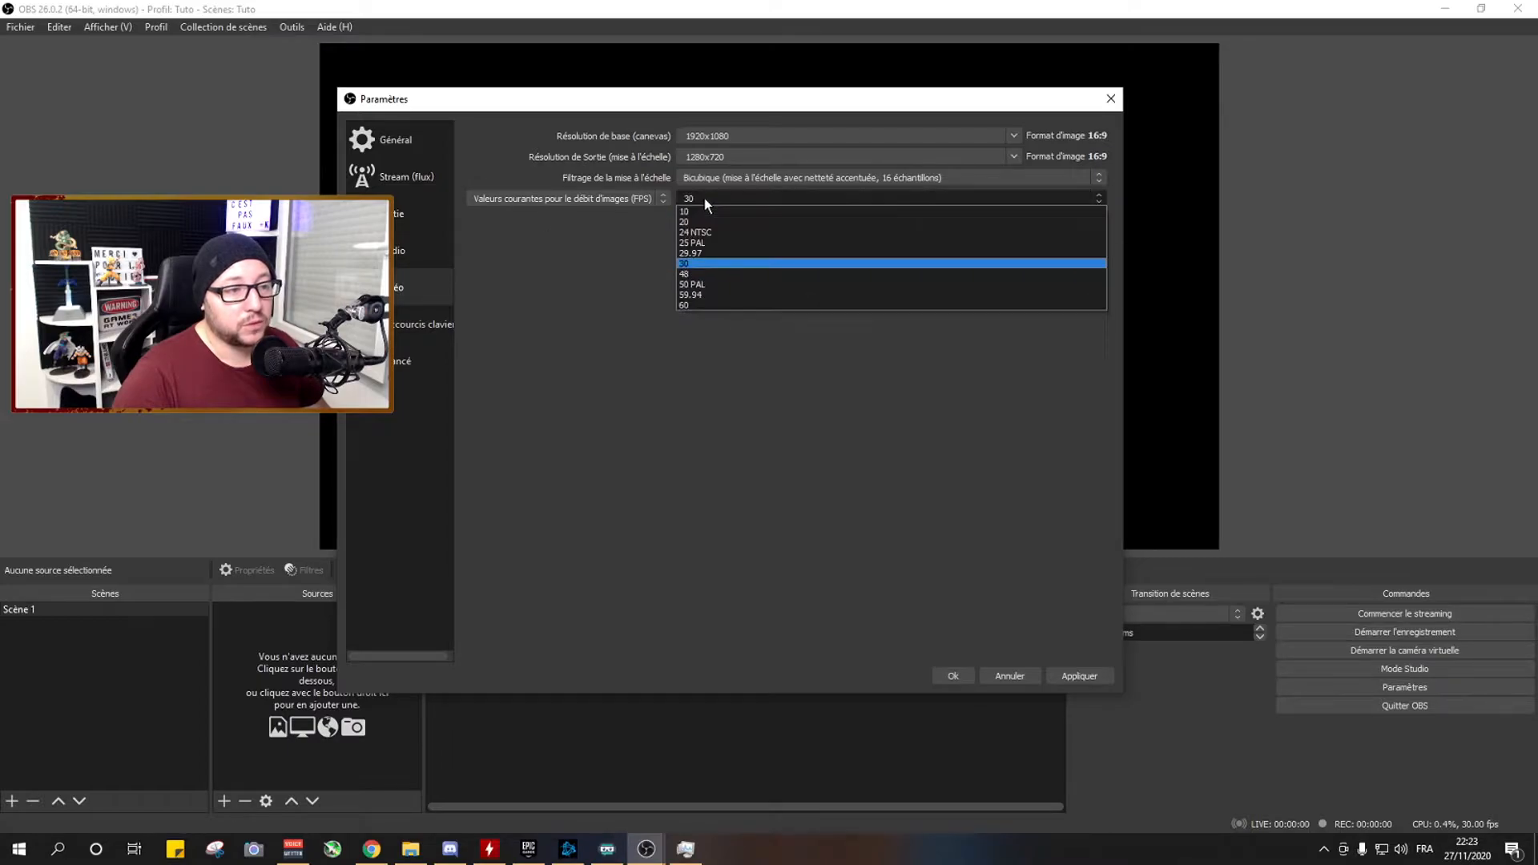
{"action": "left_click", "coordinate": [700, 320]}
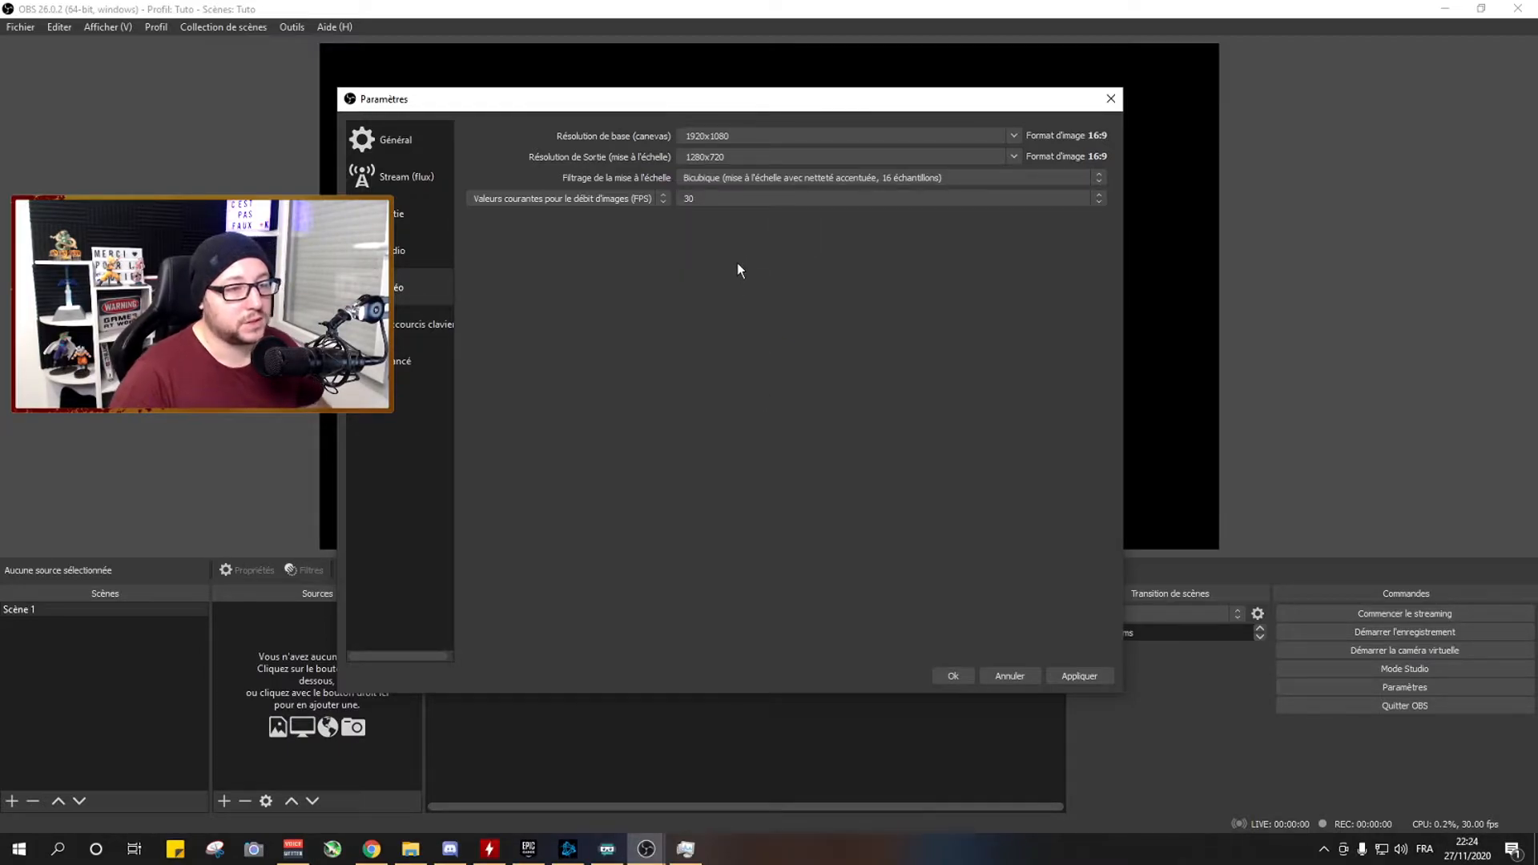
{"action": "left_click", "coordinate": [720, 200]}
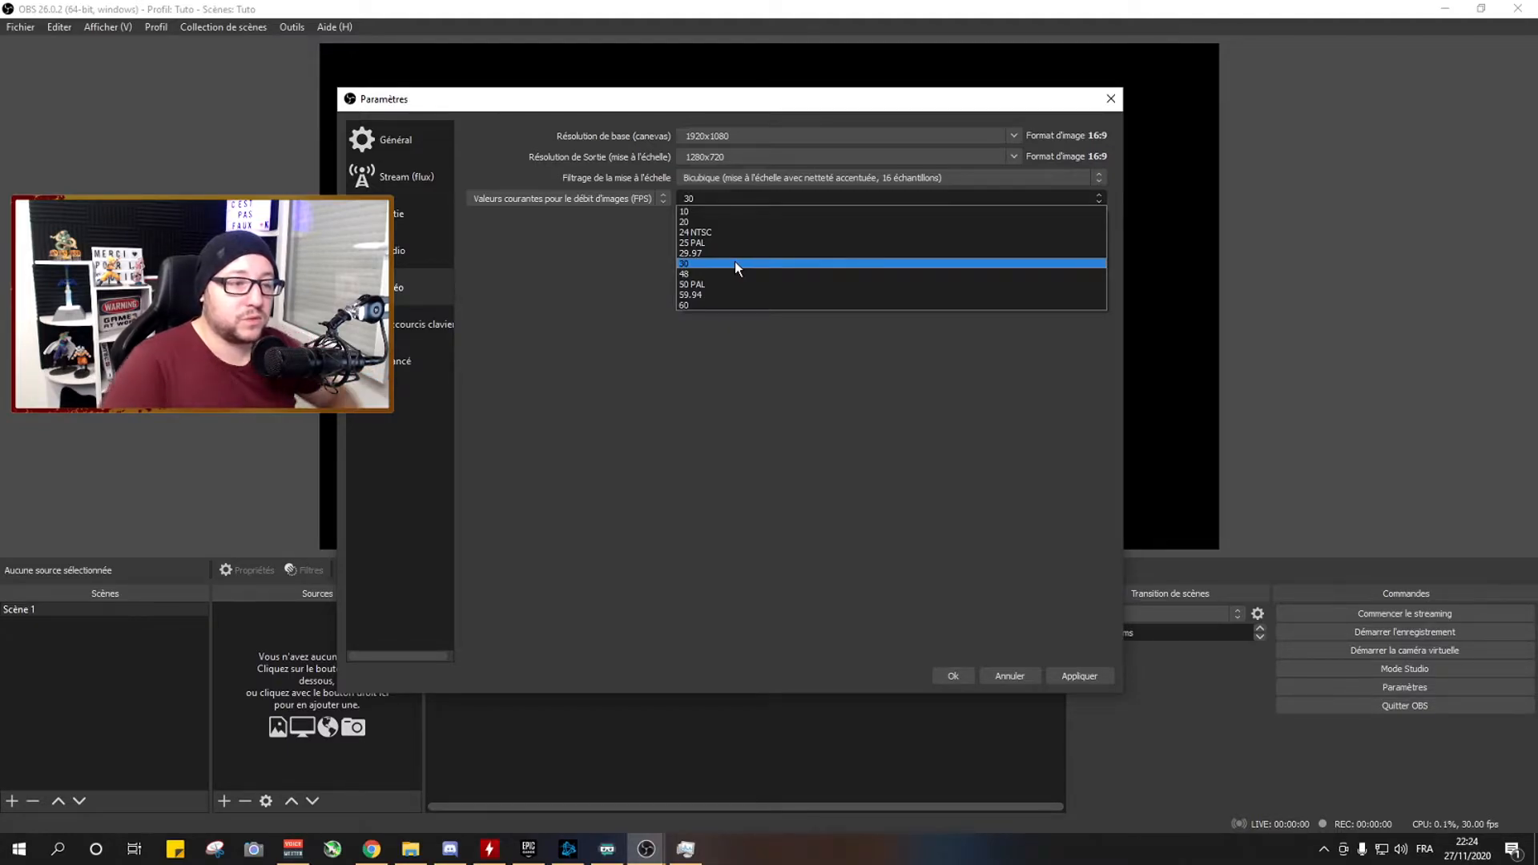
{"action": "left_click", "coordinate": [713, 264]}
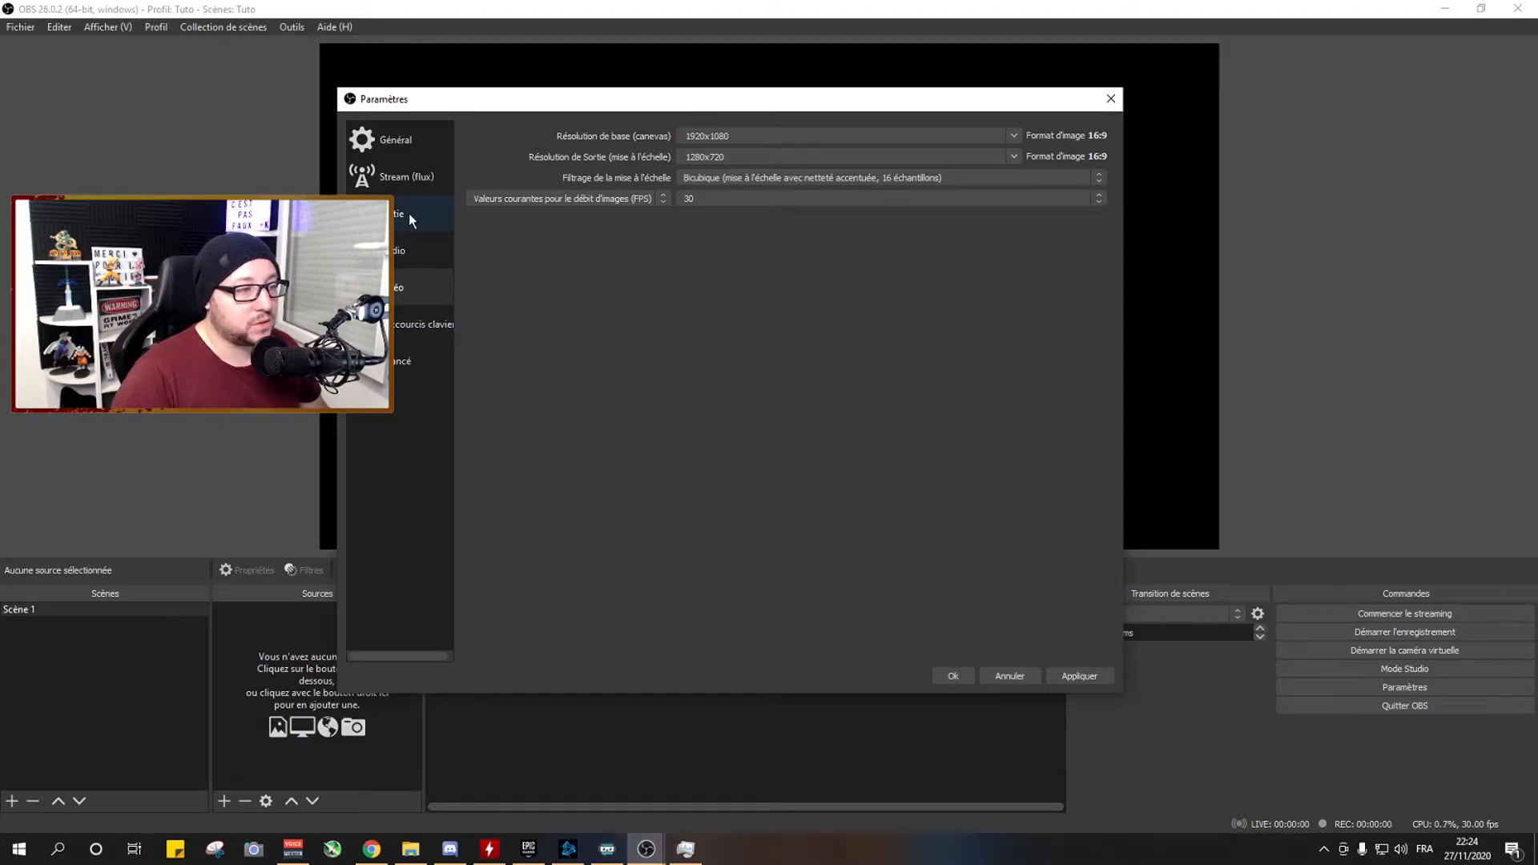
Set the output mode to Avancé and choose NVIDIA NVENC H.264 (new) as the streaming encoder.
{"action": "left_click", "coordinate": [409, 220]}
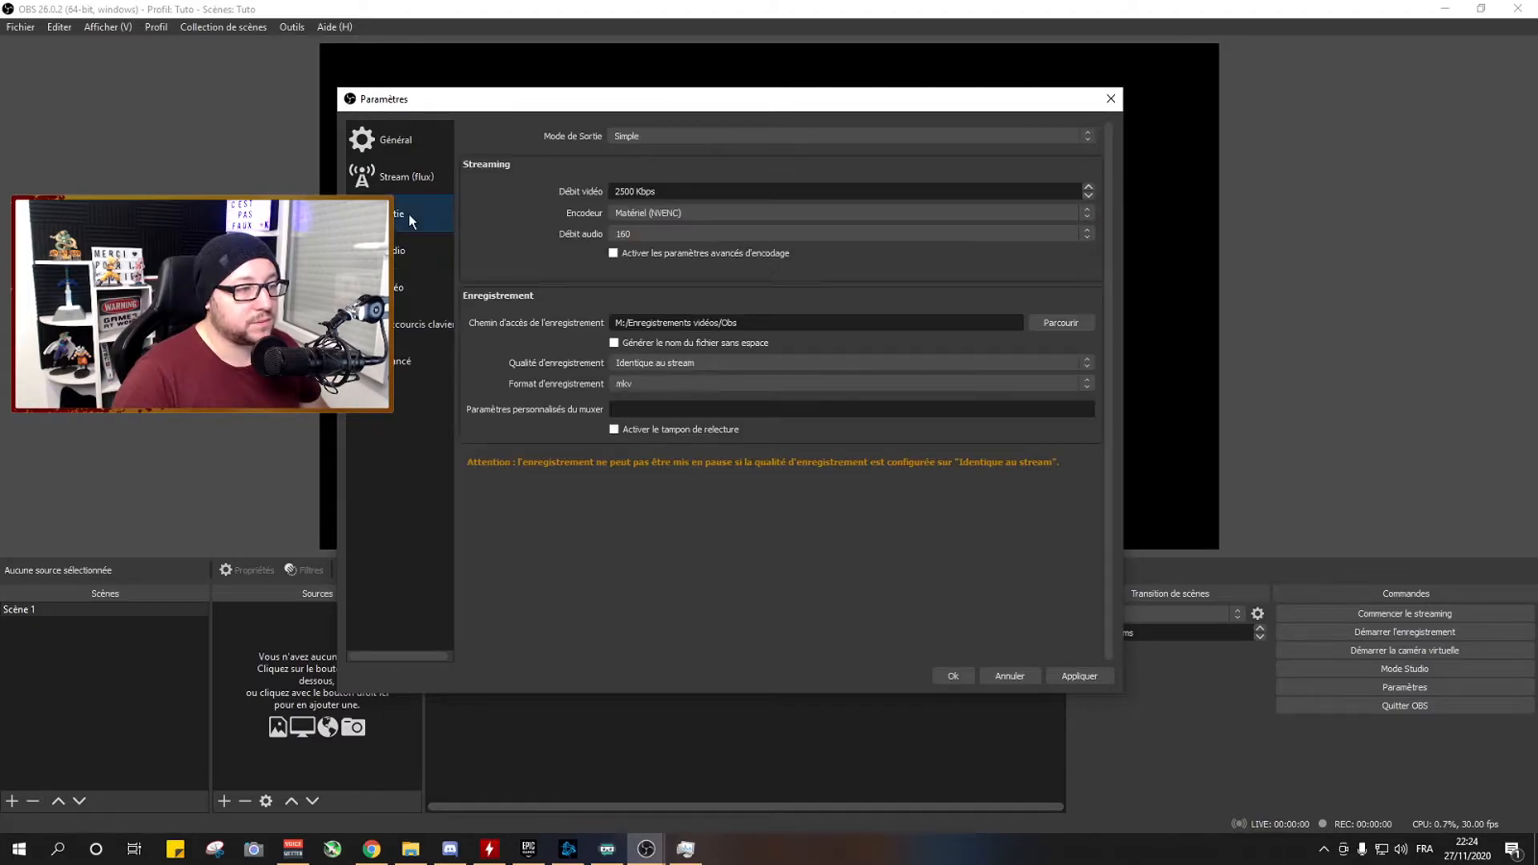
{"action": "left_click", "coordinate": [618, 137]}
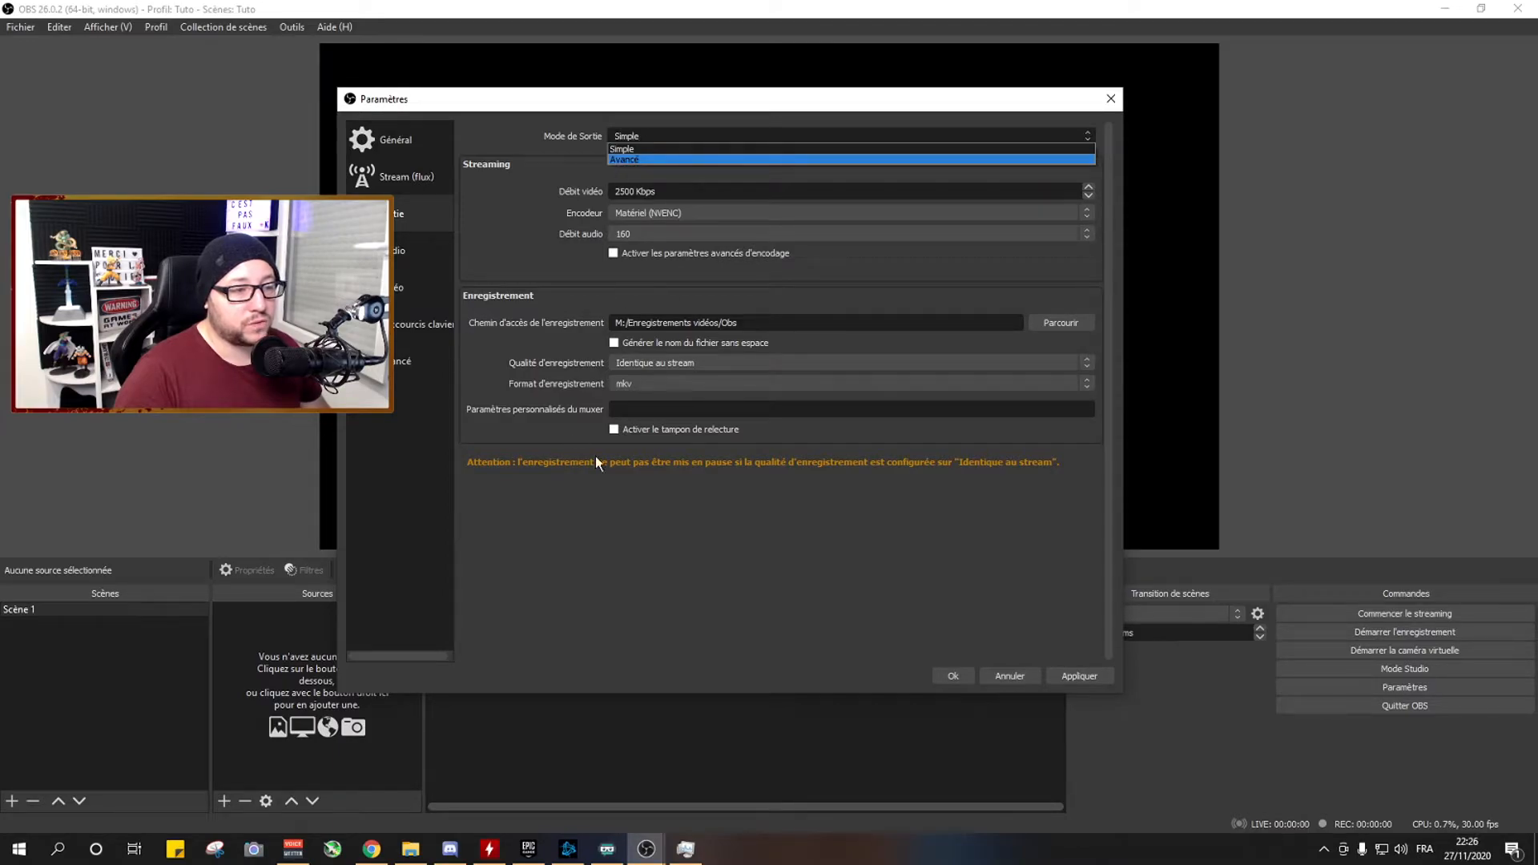
{"action": "left_click", "coordinate": [628, 161]}
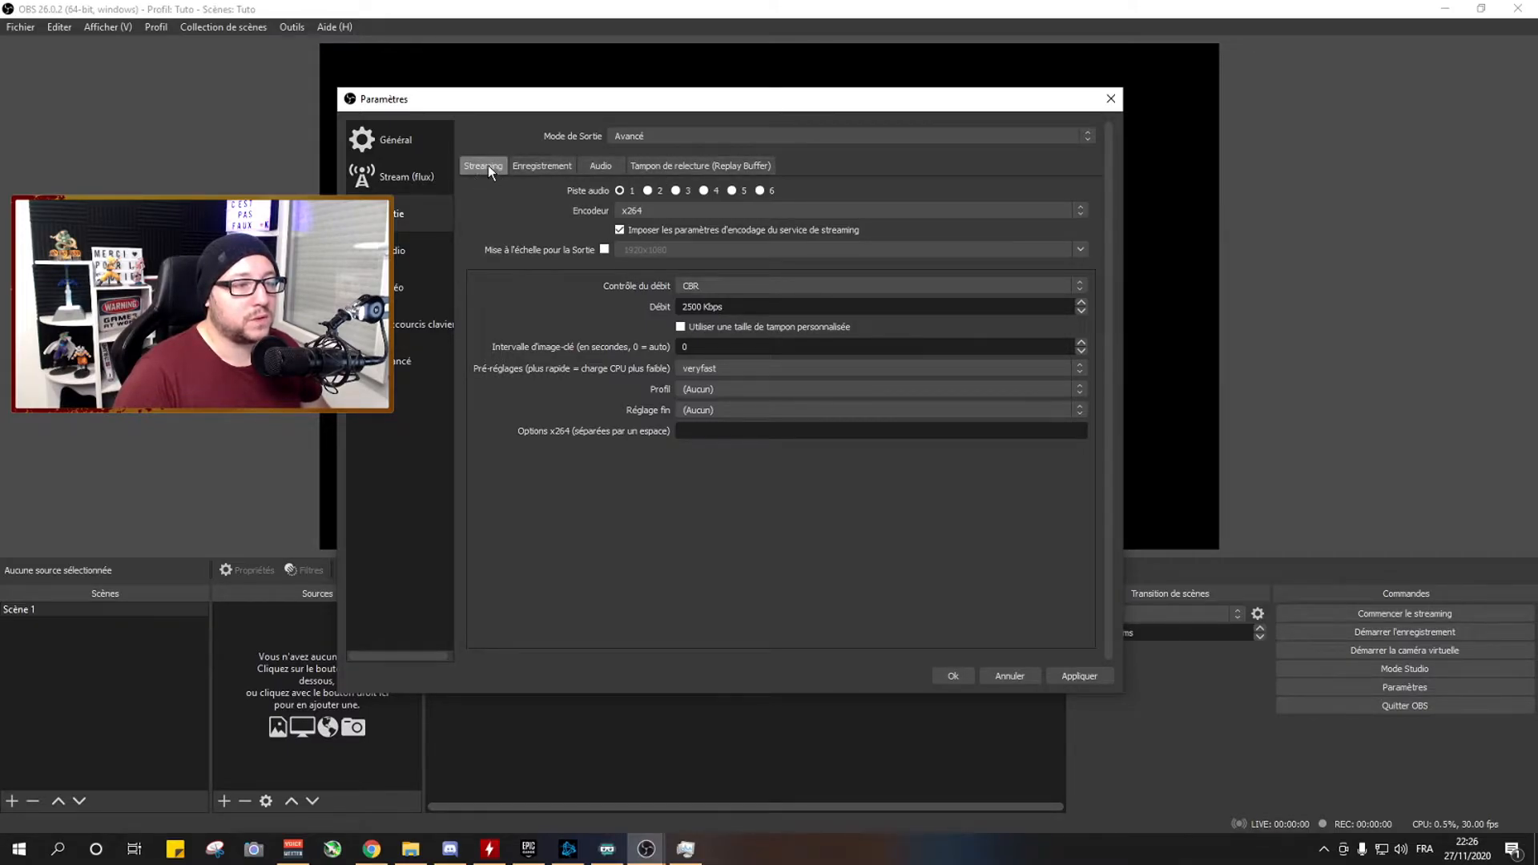
{"action": "left_click", "coordinate": [646, 210]}
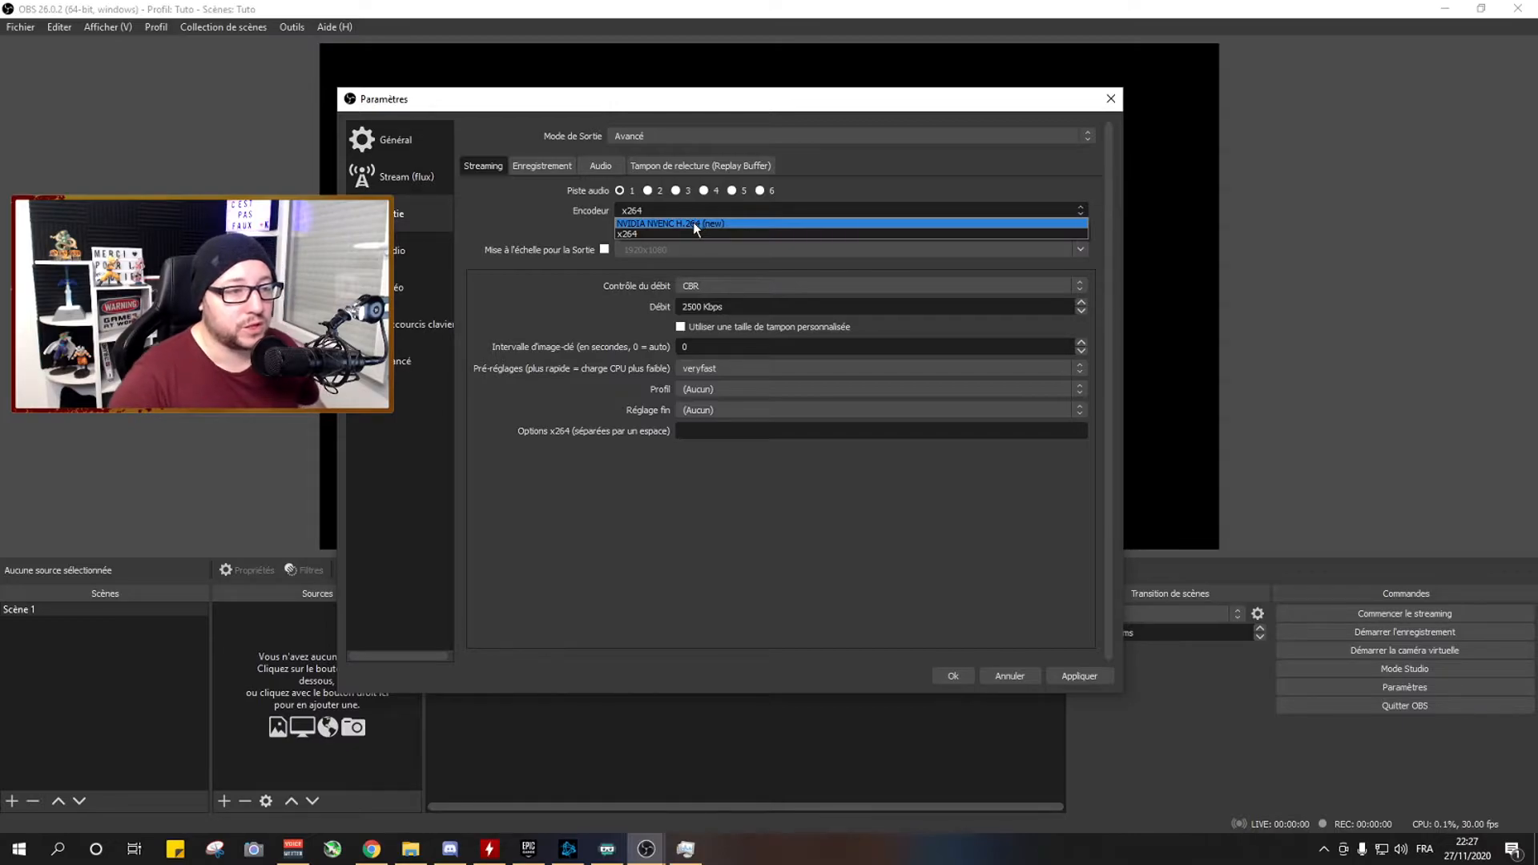
{"action": "left_click", "coordinate": [694, 223]}
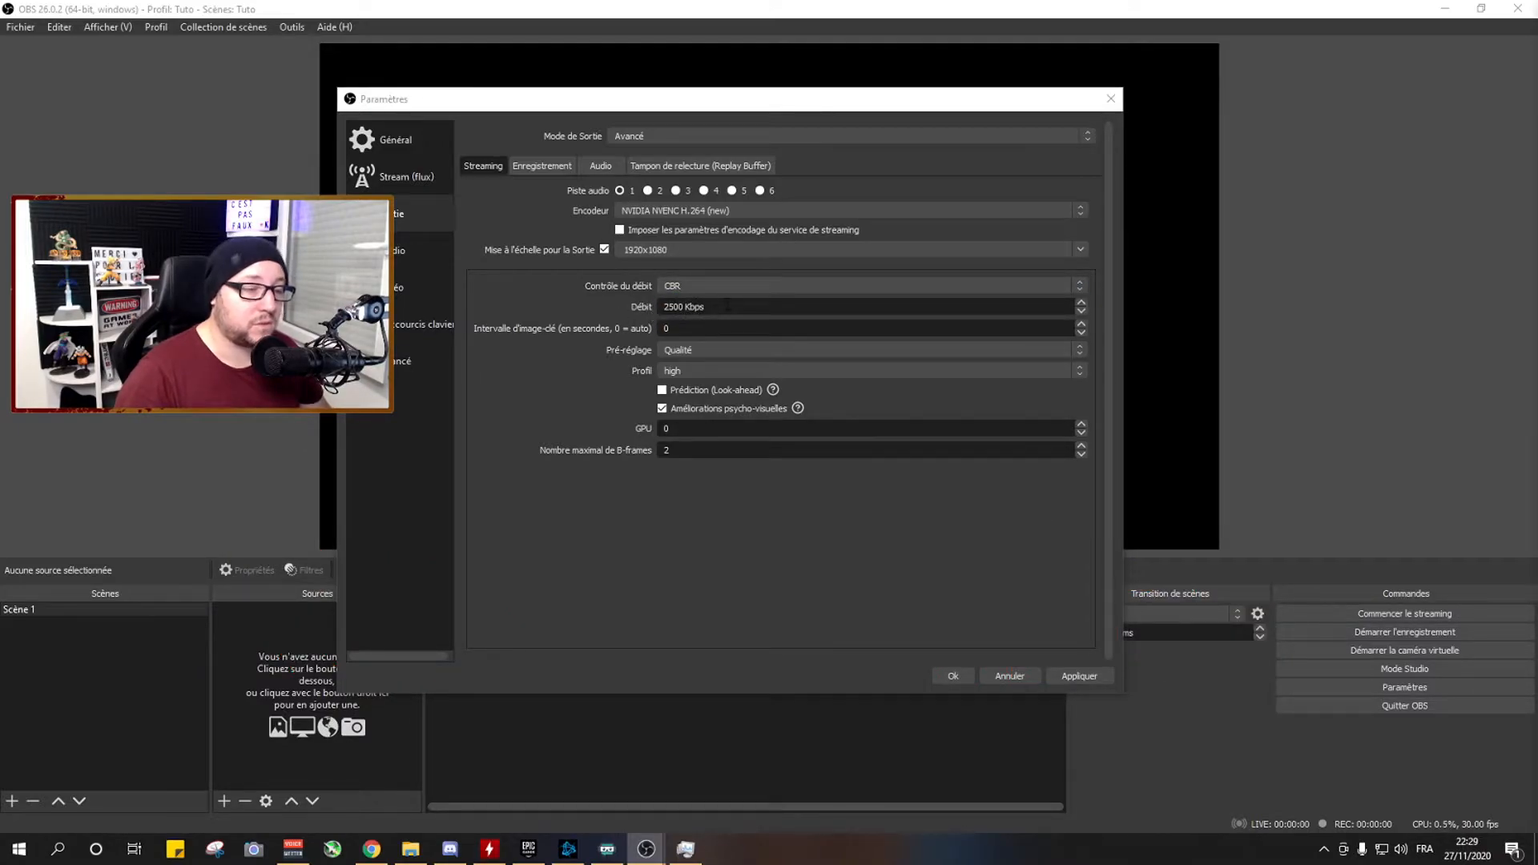
Switch to the Windows calculator, multiply 20 by 1000 to convert the upload speed for the streaming bitrate, and close it.
{"action": "left_click_drag", "start_coordinate": [715, 307], "coordinate": [662, 307]}
{"action": "left_click_drag", "start_coordinate": [662, 307], "coordinate": [713, 307]}
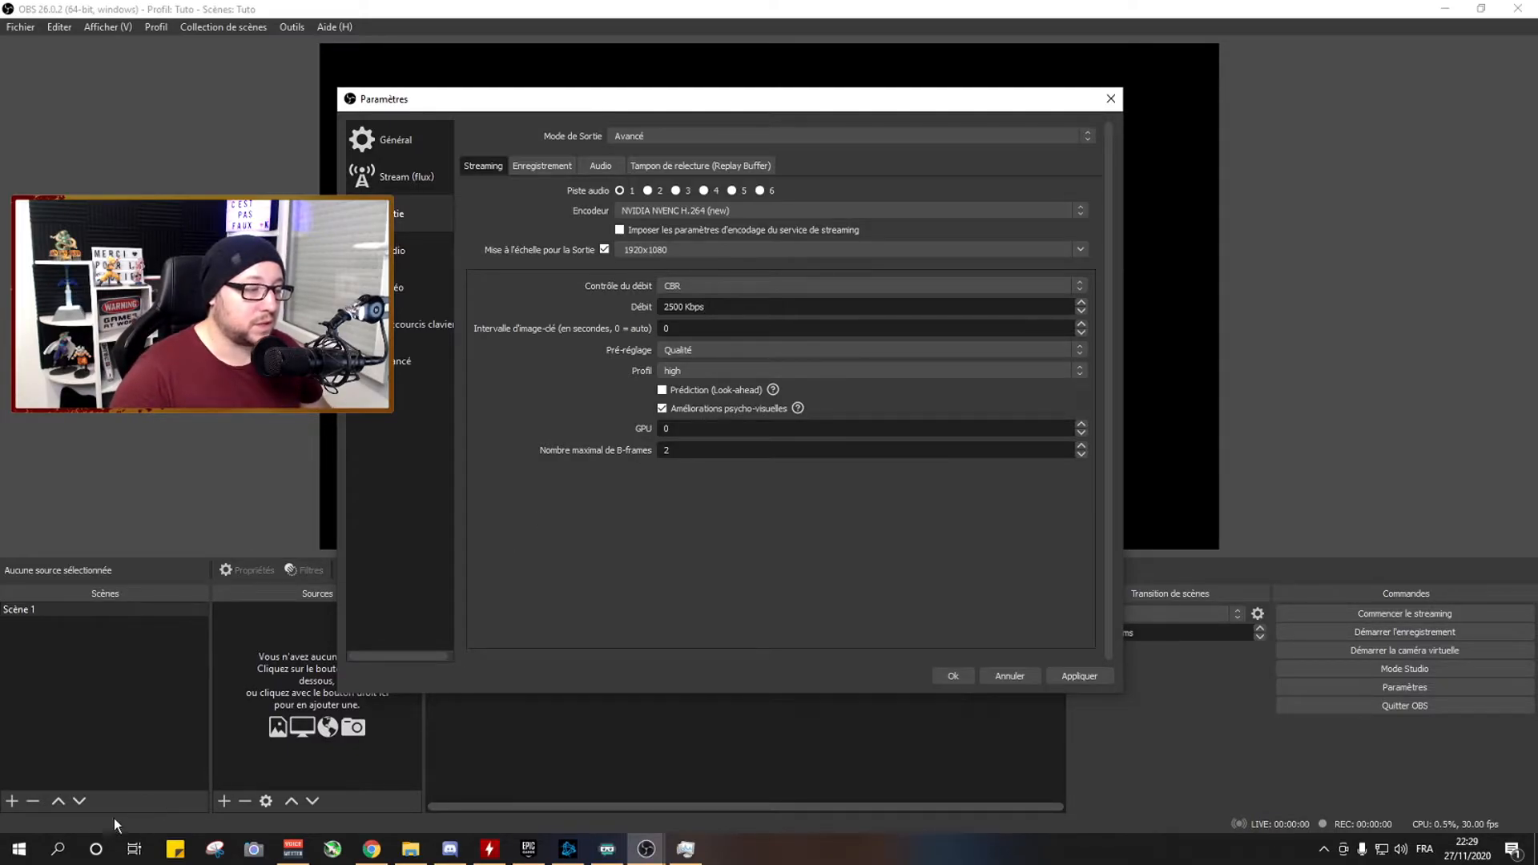
{"action": "left_click", "coordinate": [57, 848]}
{"action": "type", "text": "c"}
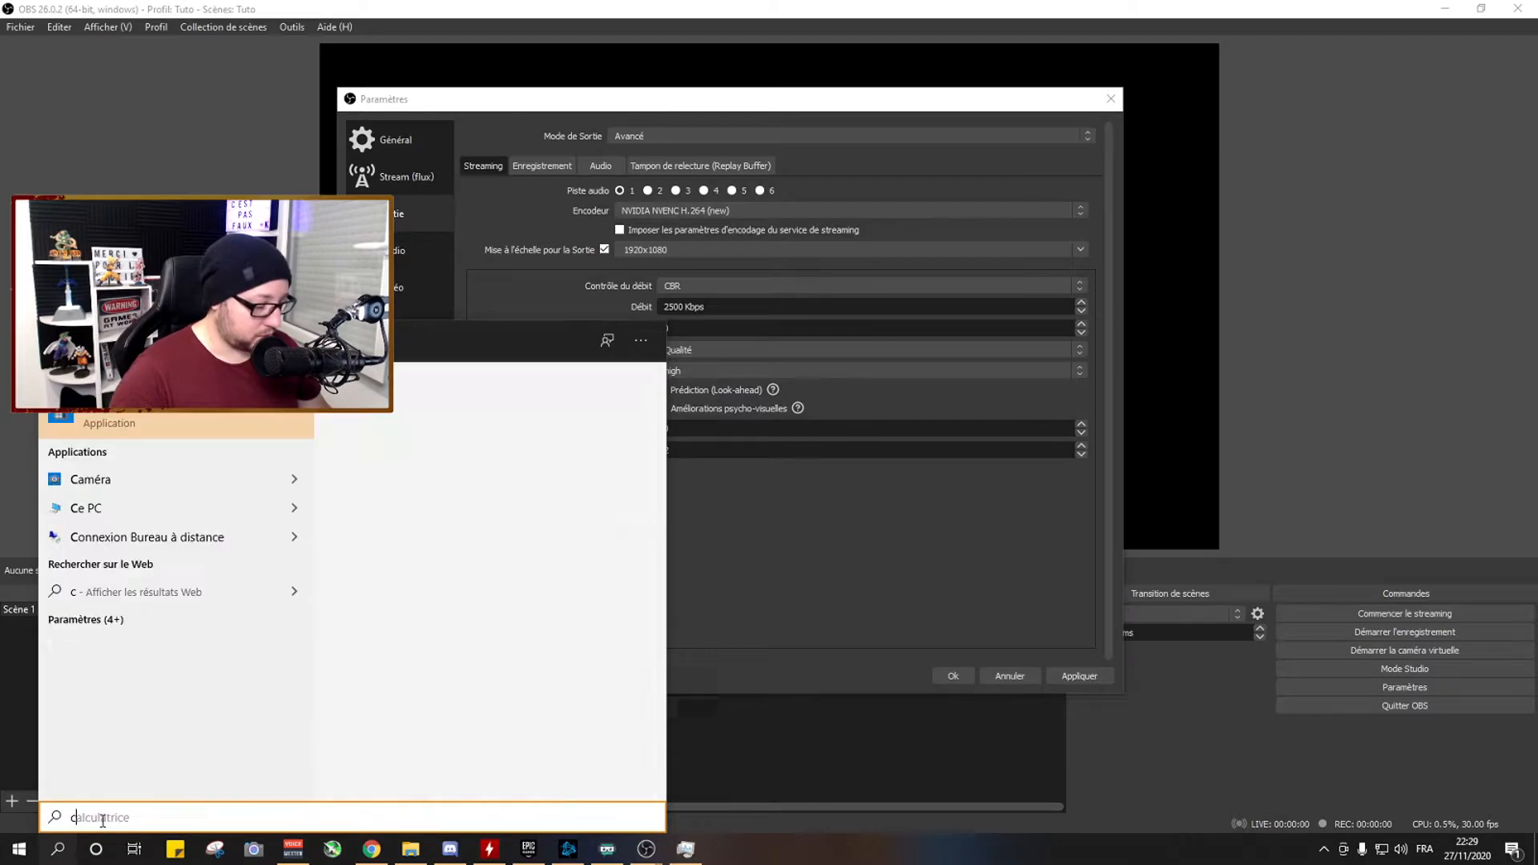
{"action": "left_click", "coordinate": [179, 416]}
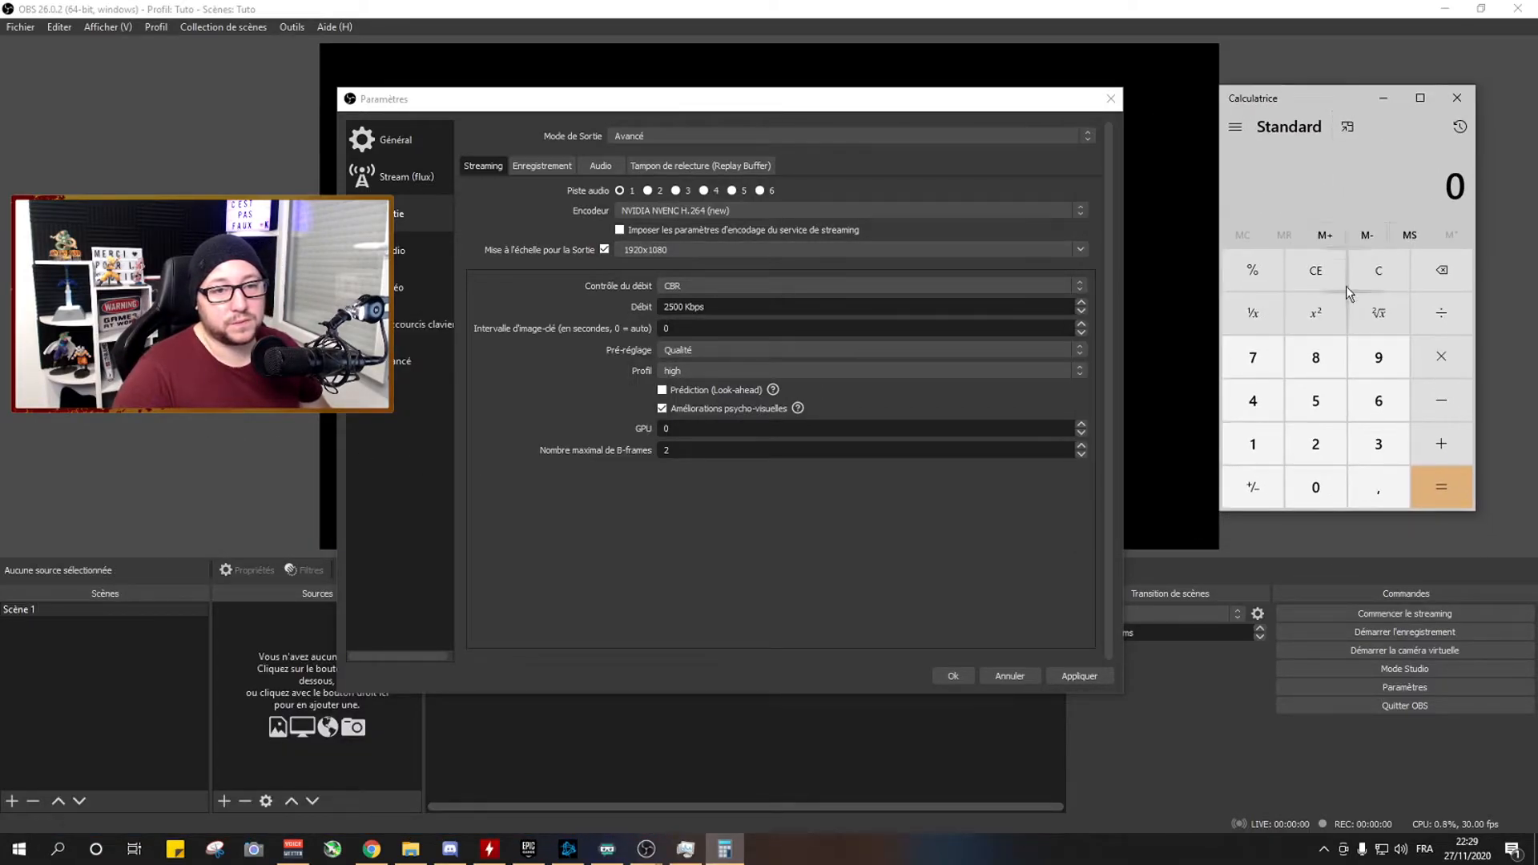
{"action": "left_click", "coordinate": [1318, 450]}
{"action": "type", "text": "0"}
{"action": "left_click", "coordinate": [1440, 358]}
{"action": "left_click", "coordinate": [1253, 444]}
{"action": "double_click", "coordinate": [1315, 487]}
{"action": "left_click", "coordinate": [1316, 487]}
{"action": "left_click", "coordinate": [1441, 487]}
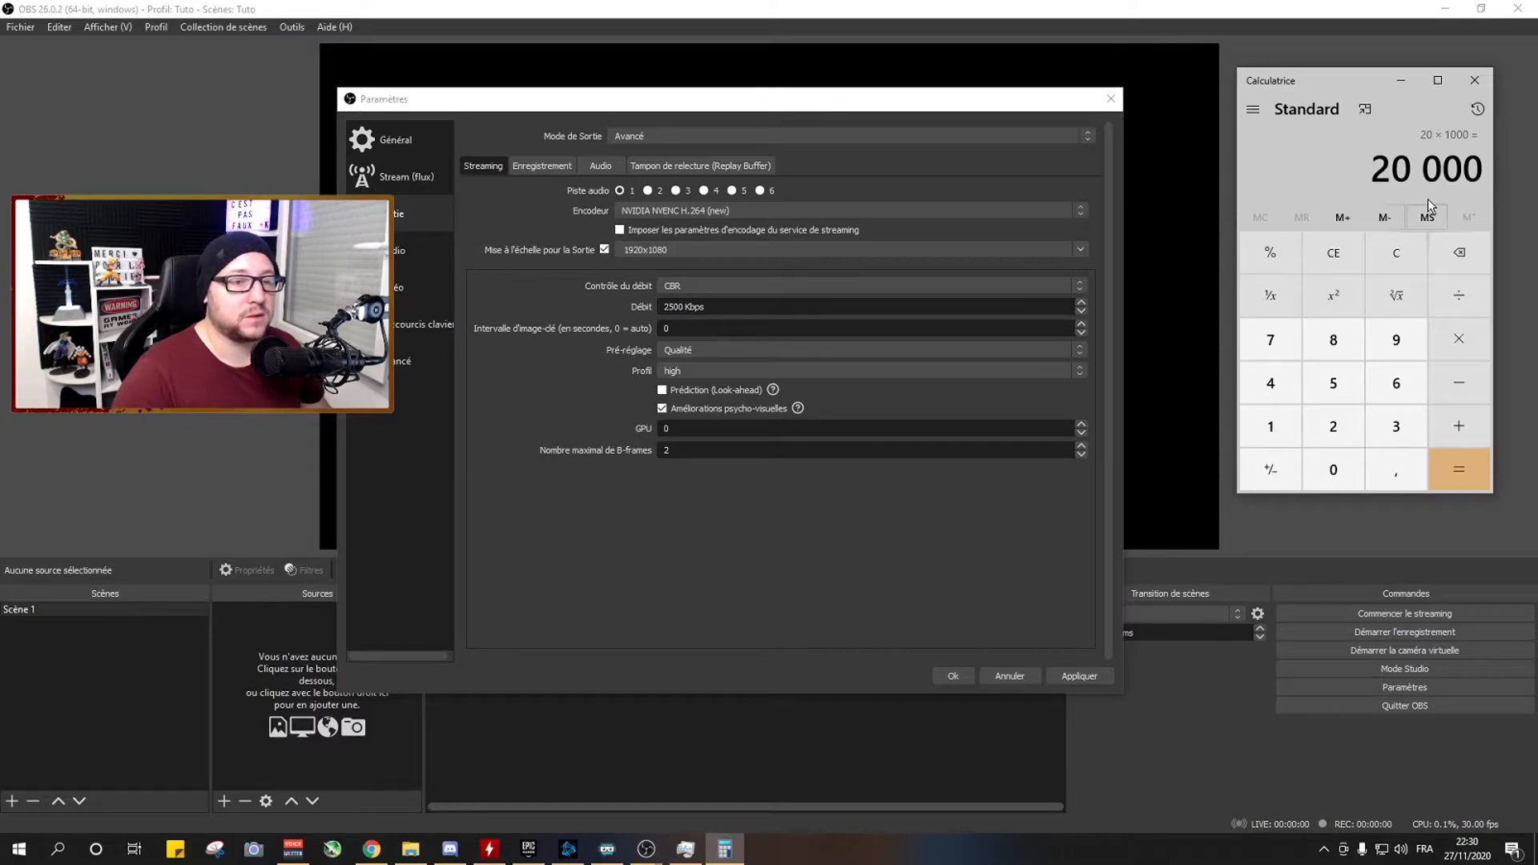
{"action": "left_click", "coordinate": [1474, 80]}
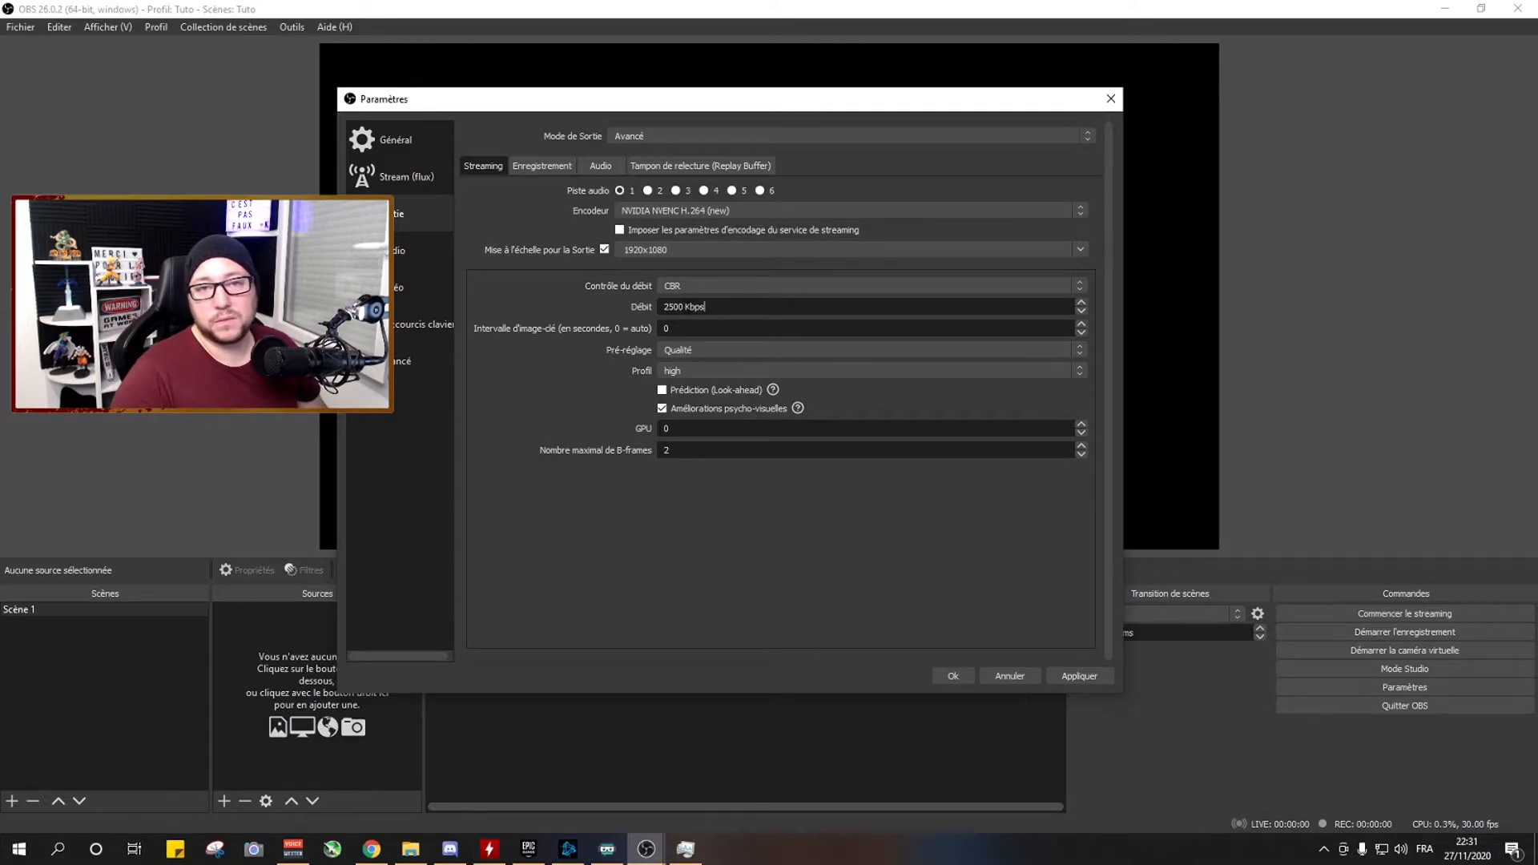
Set the streaming bitrate to 6000 Kbps.
{"action": "double_click", "coordinate": [687, 308]}
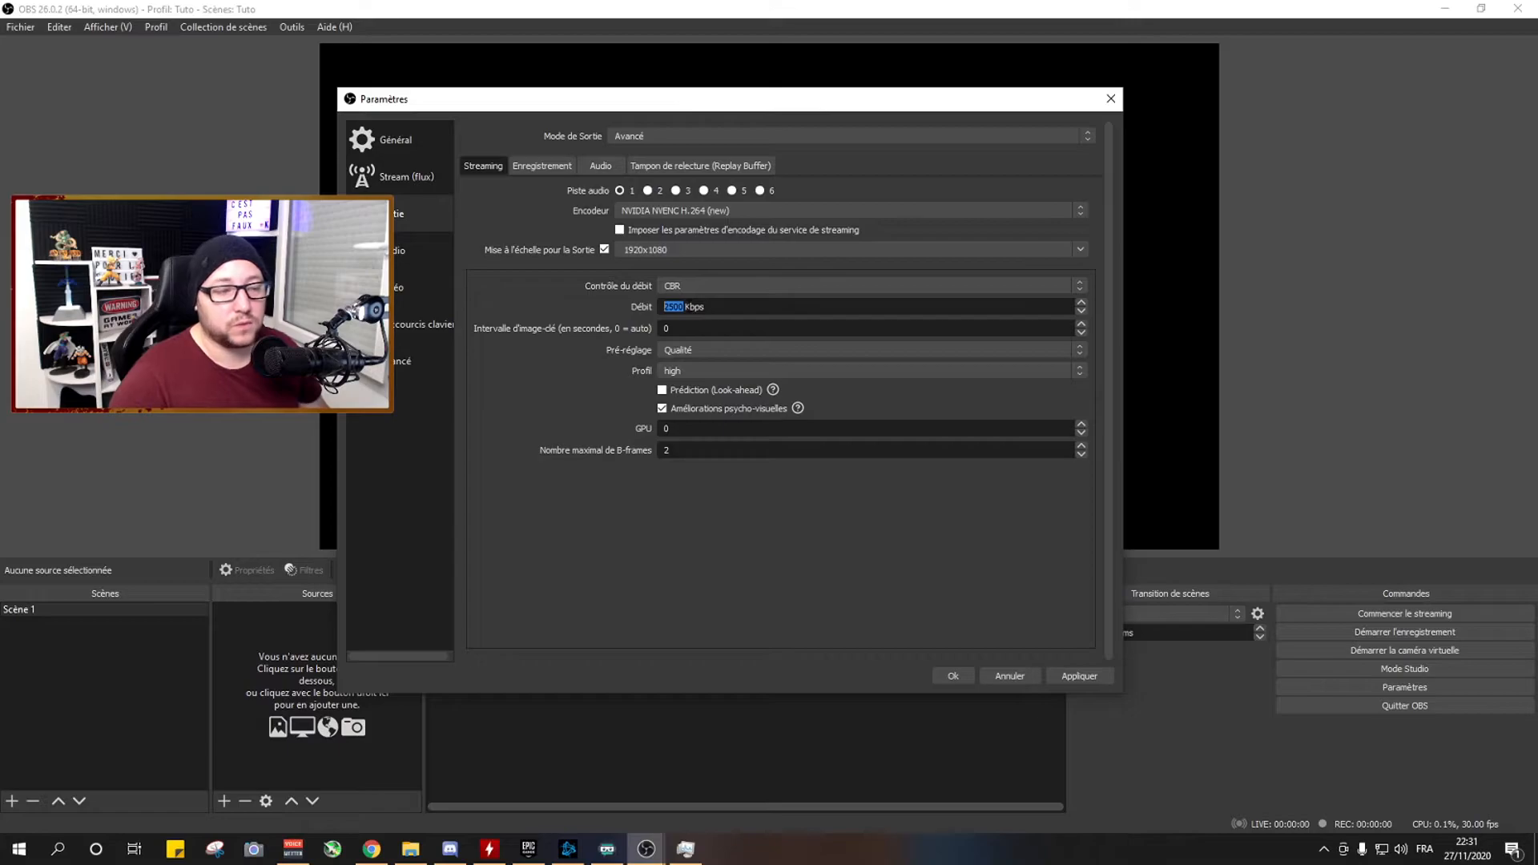
{"action": "type", "text": "6000"}
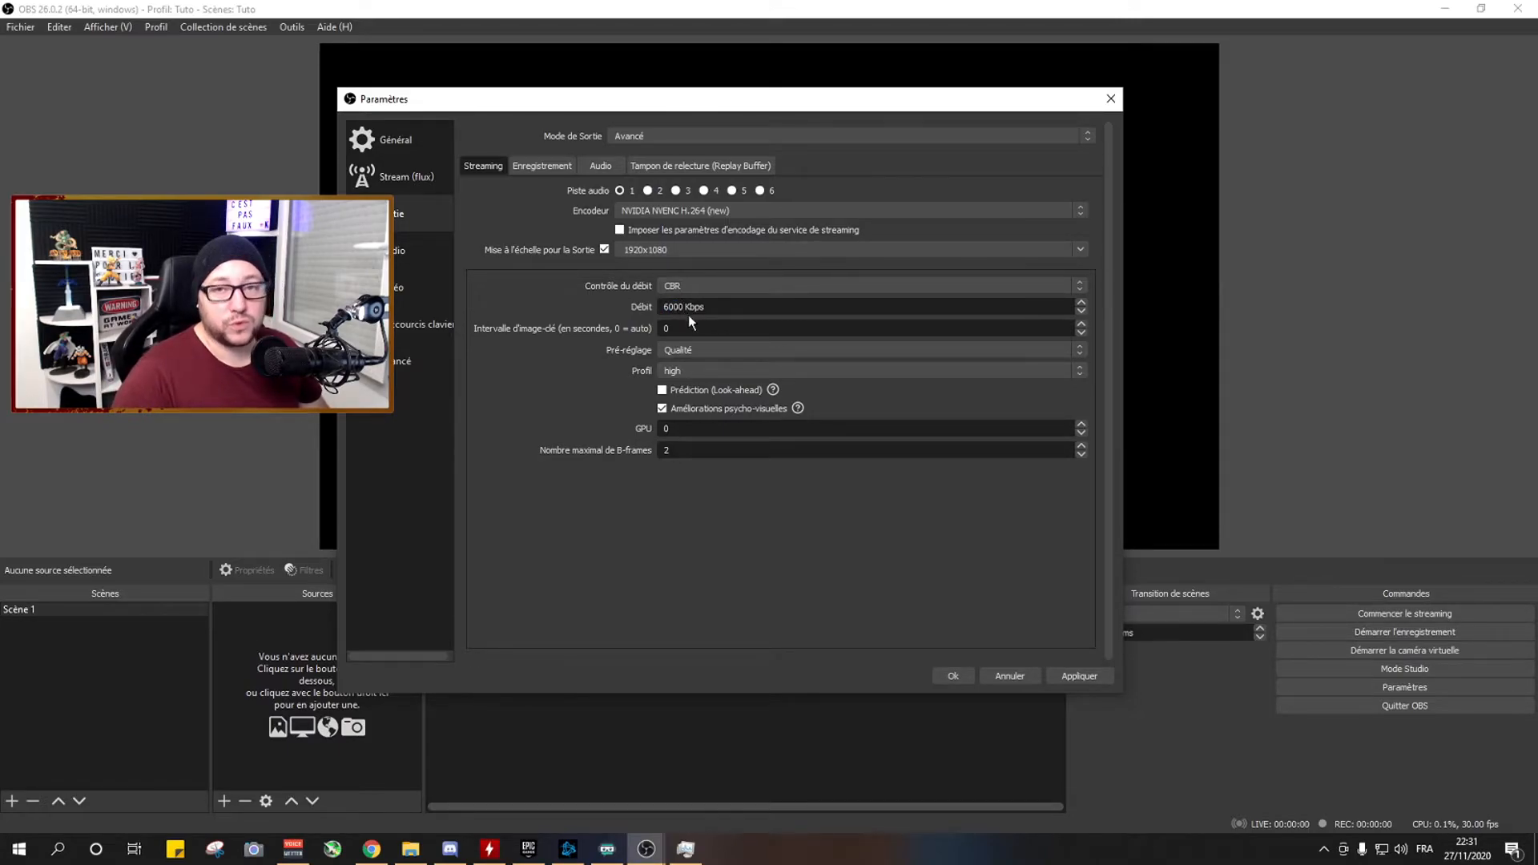
{"action": "key", "text": "Tab"}
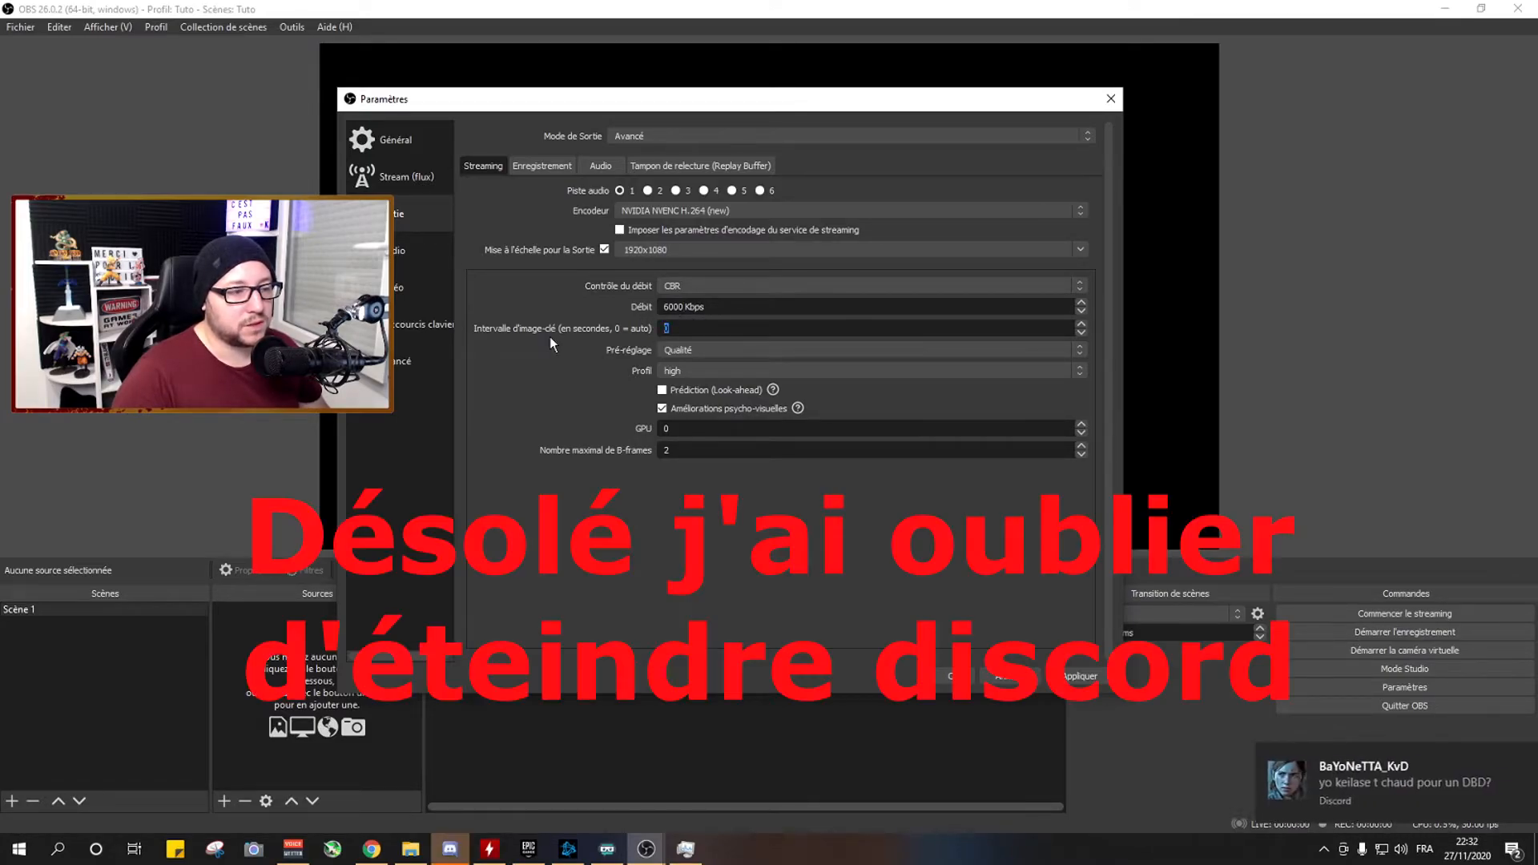
Dismiss the Discord notification, set the streaming keyframe interval to 2 seconds and choose the Qualité preset.
{"action": "left_click", "coordinate": [1509, 760]}
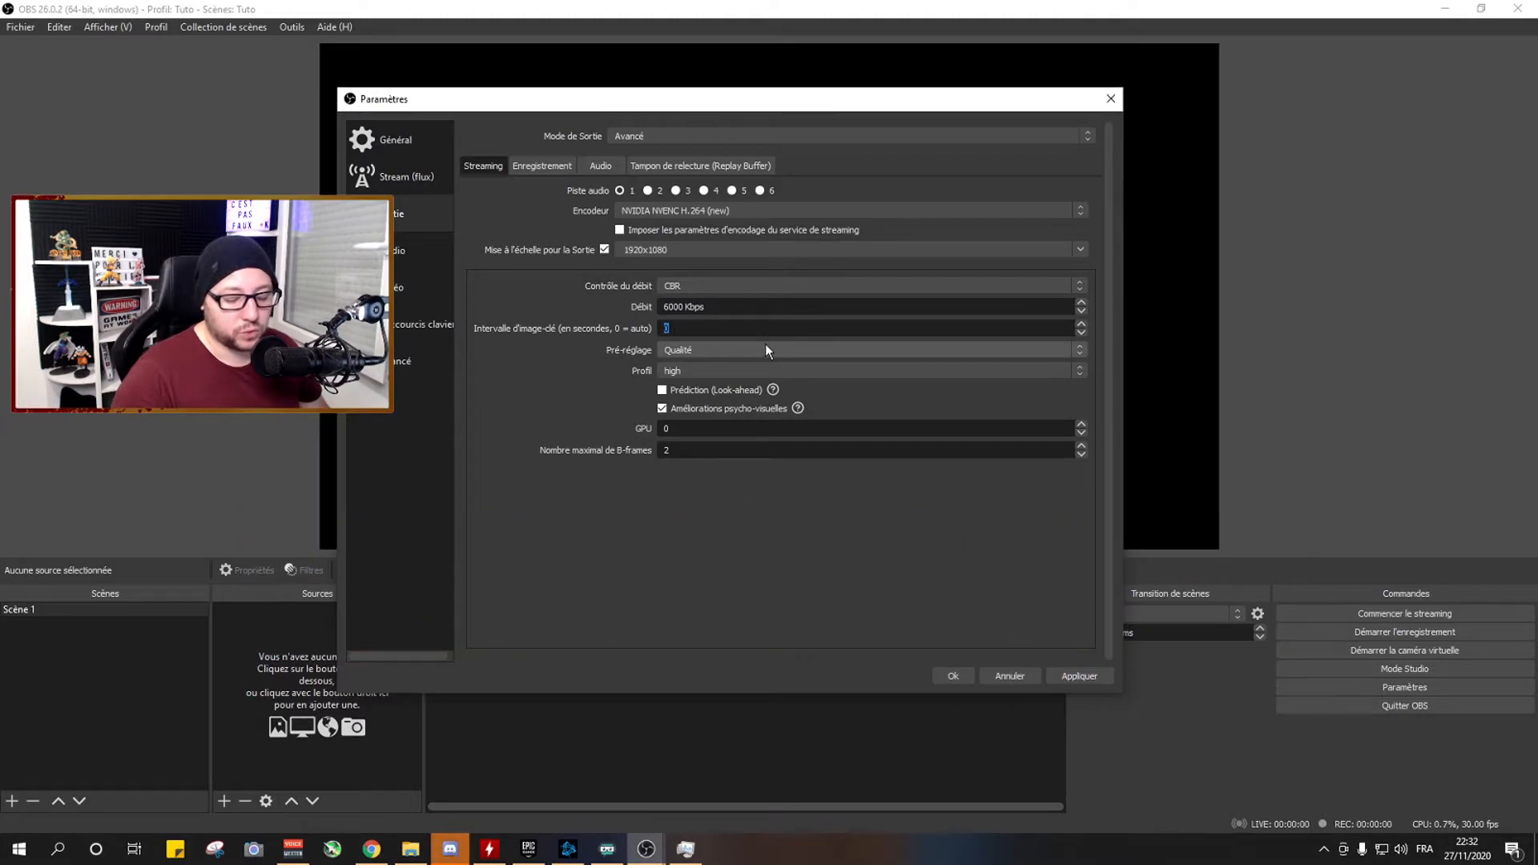
{"action": "type", "text": "2"}
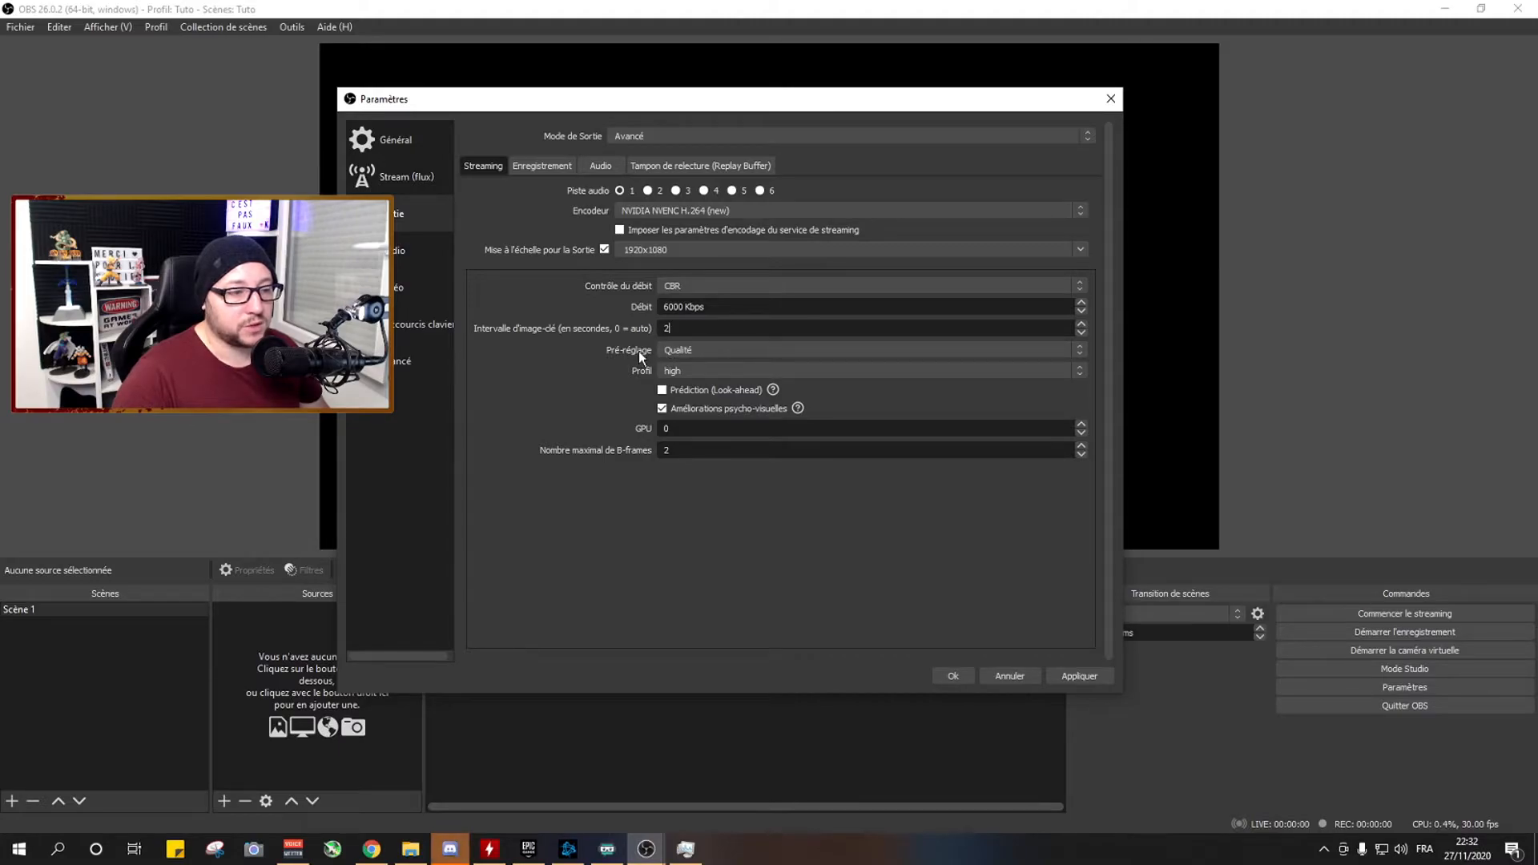
{"action": "left_click", "coordinate": [680, 354]}
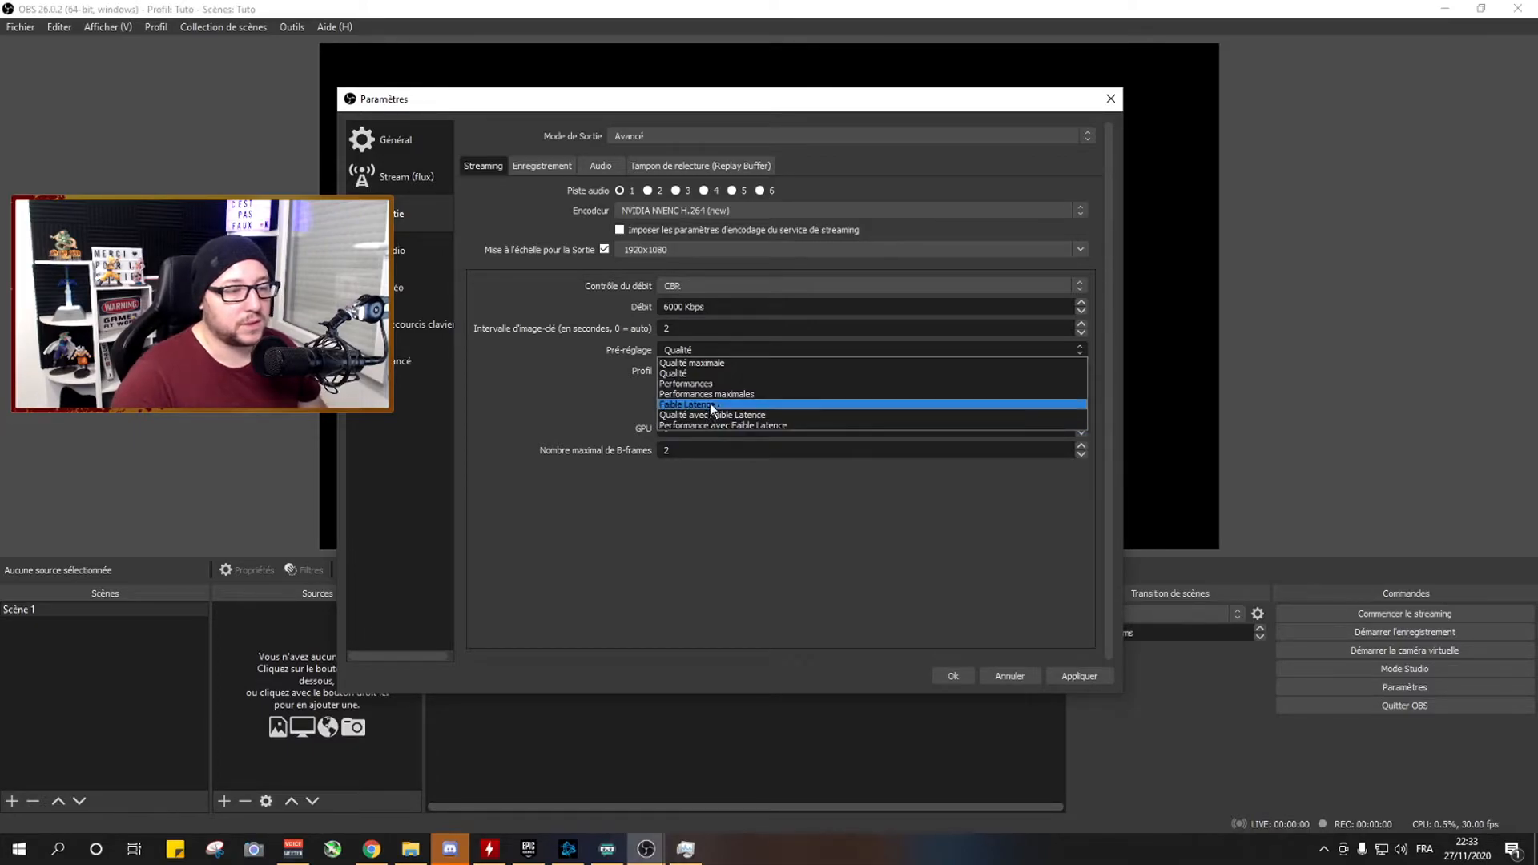
{"action": "left_click", "coordinate": [673, 374]}
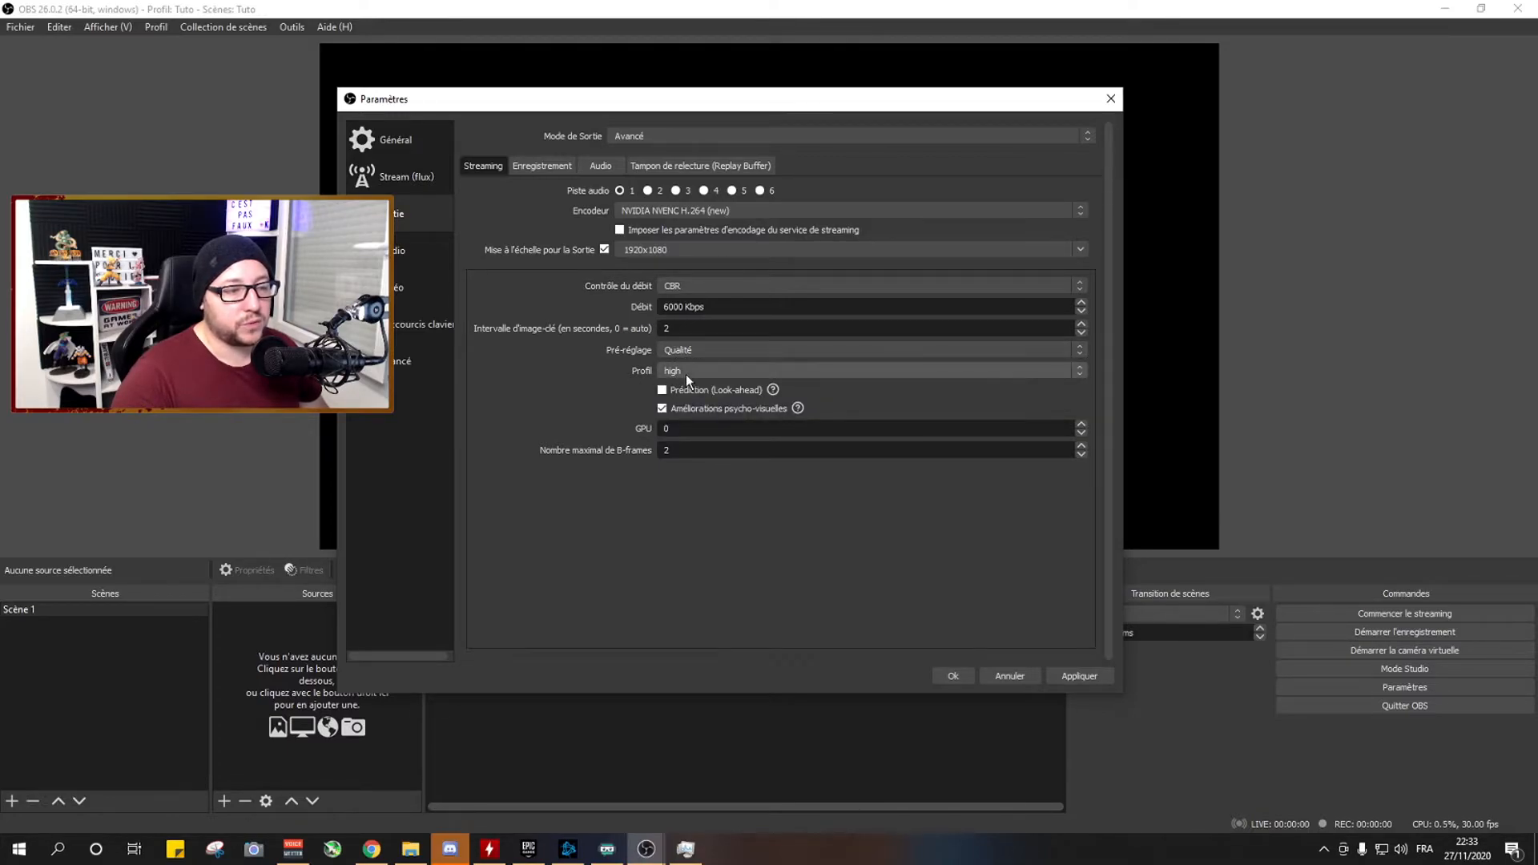
Choose the high profile for the streaming encoder and review the available presets, keeping Qualité.
{"action": "left_click", "coordinate": [686, 376]}
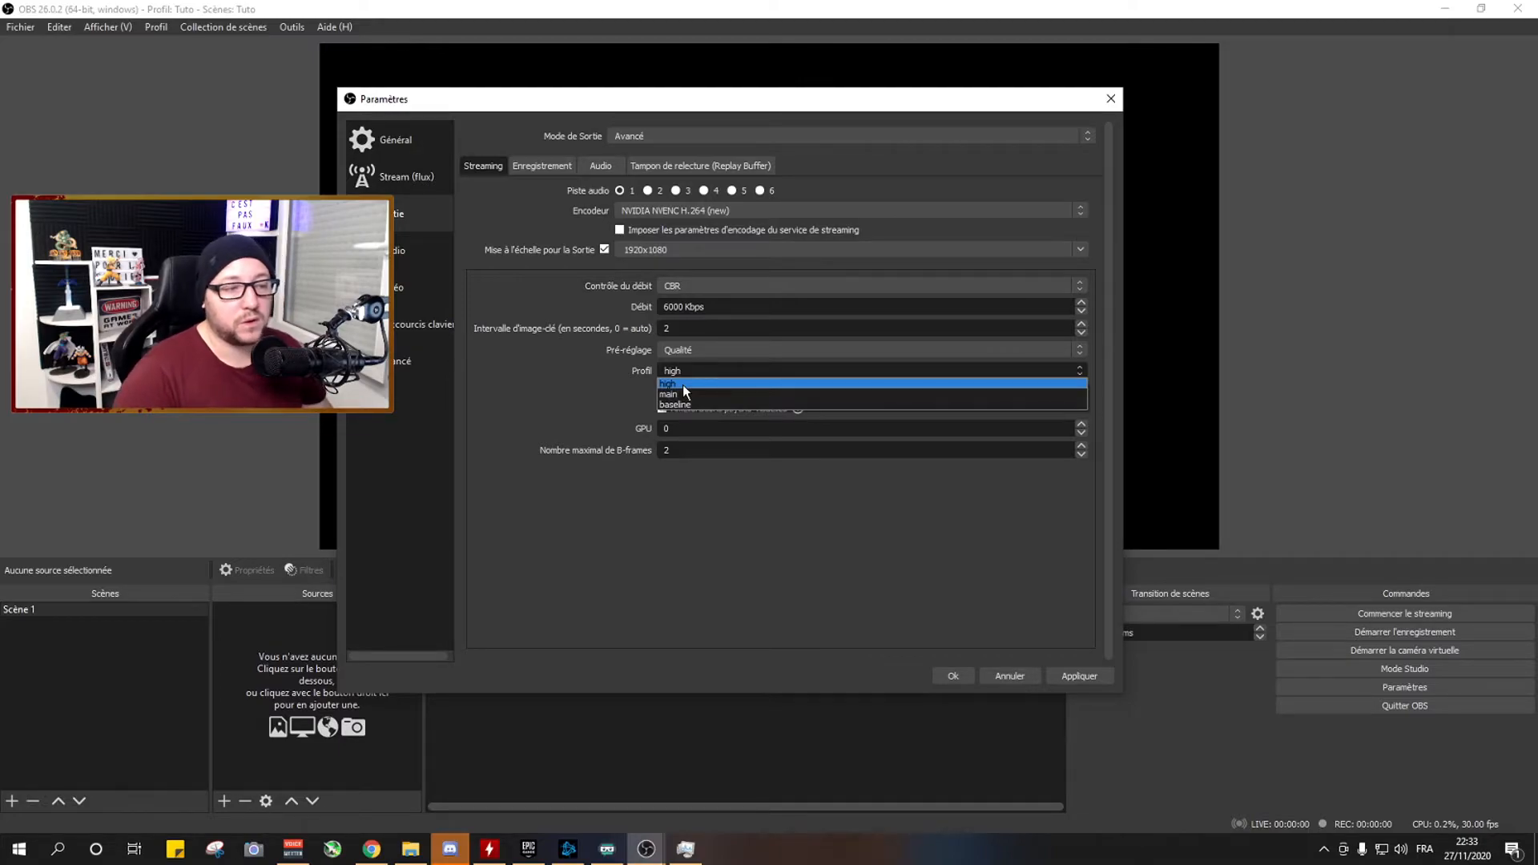
{"action": "left_click", "coordinate": [683, 384]}
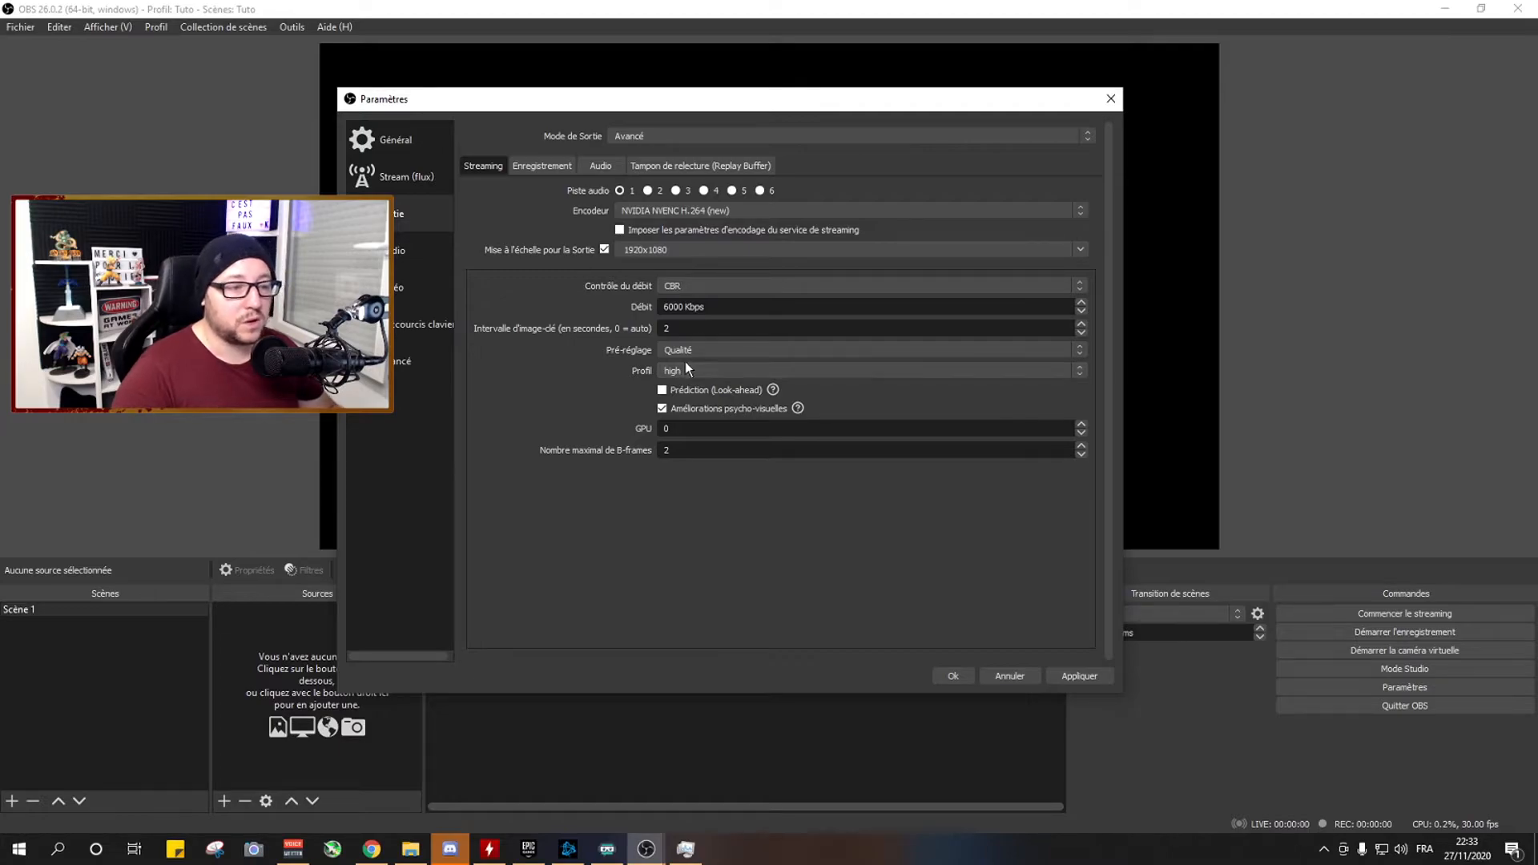
{"action": "left_click", "coordinate": [685, 353]}
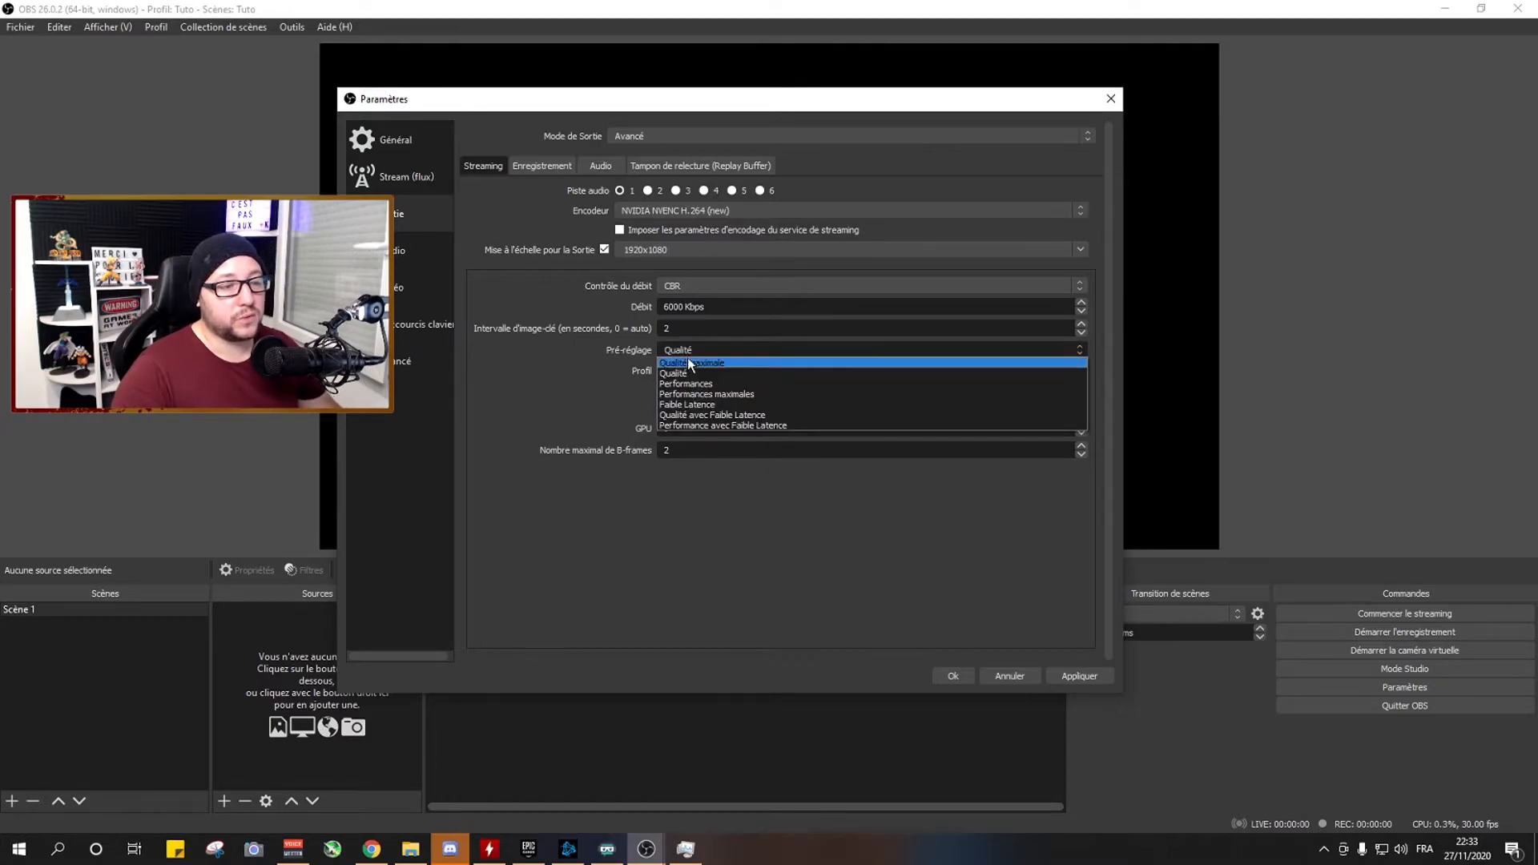
{"action": "left_click", "coordinate": [685, 351]}
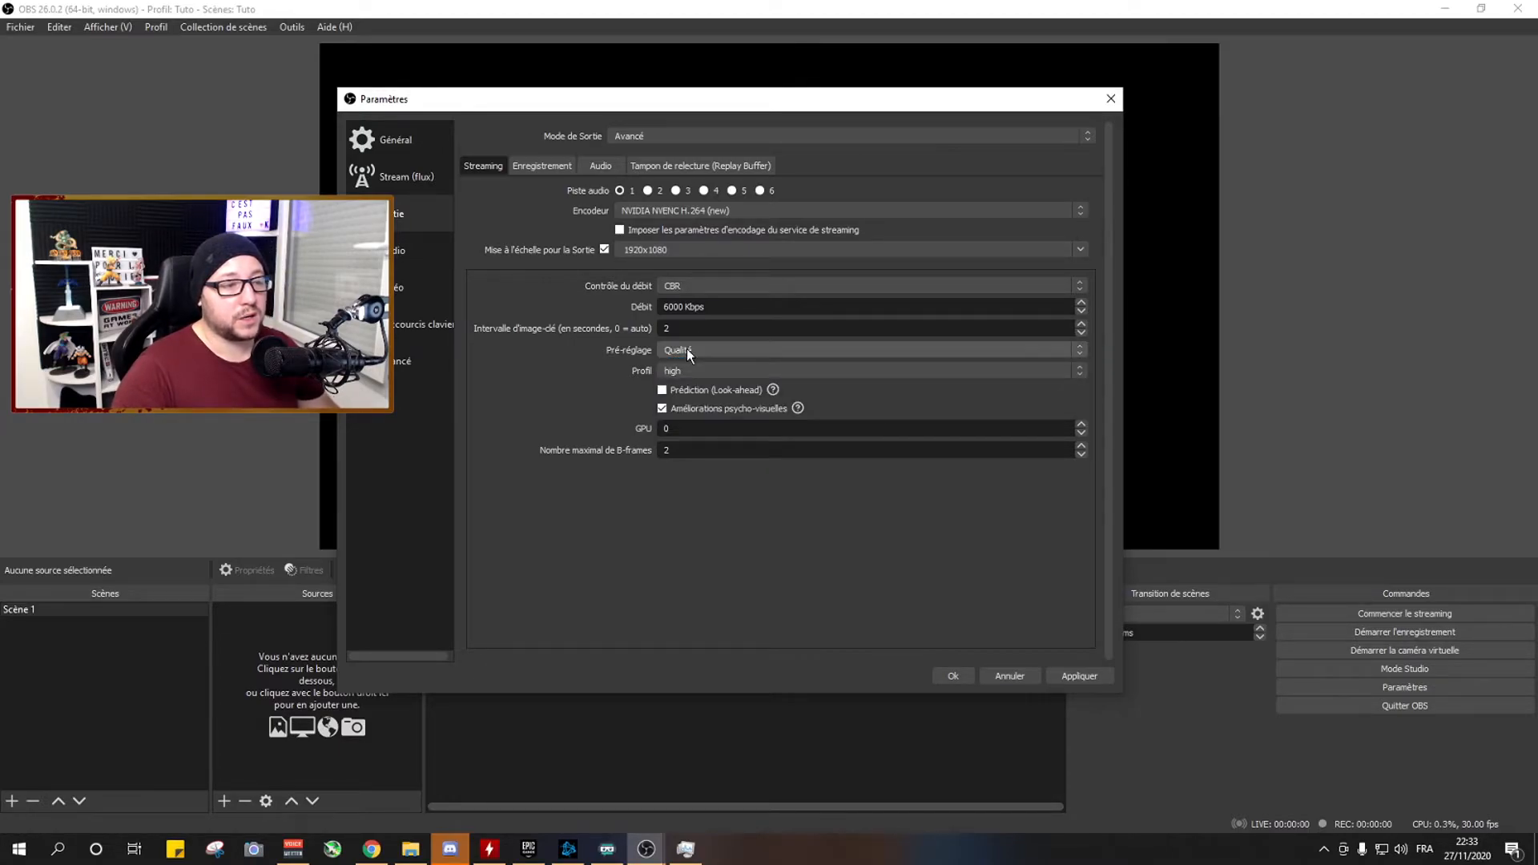
Check the output resolution in the video settings and return to the streaming encoder options.
{"action": "left_click", "coordinate": [404, 295]}
{"action": "left_click", "coordinate": [746, 159]}
{"action": "left_click_drag", "start_coordinate": [746, 160], "coordinate": [710, 158]}
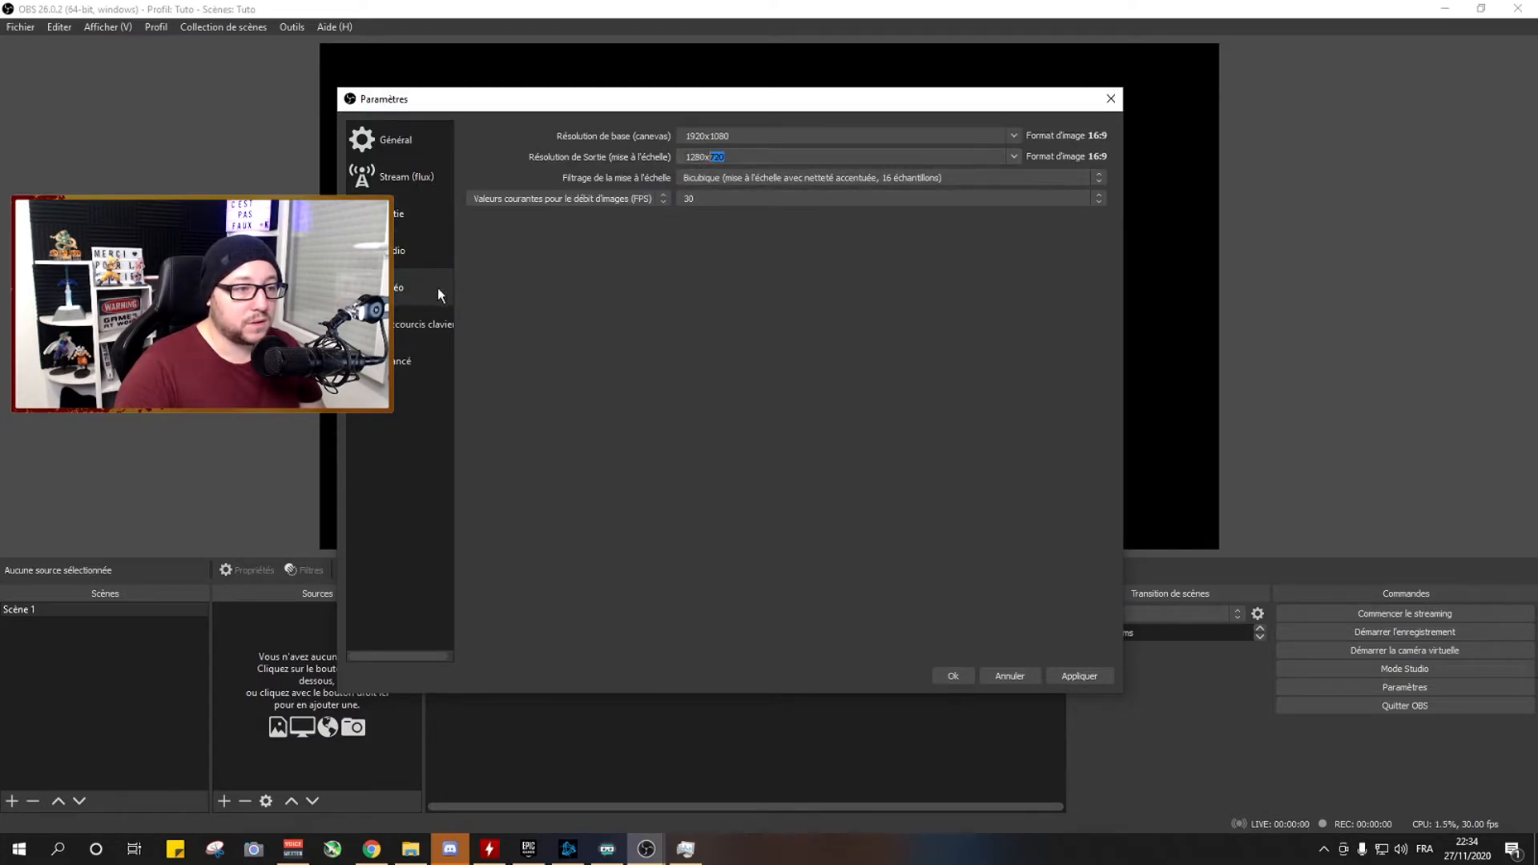
{"action": "left_click", "coordinate": [406, 217]}
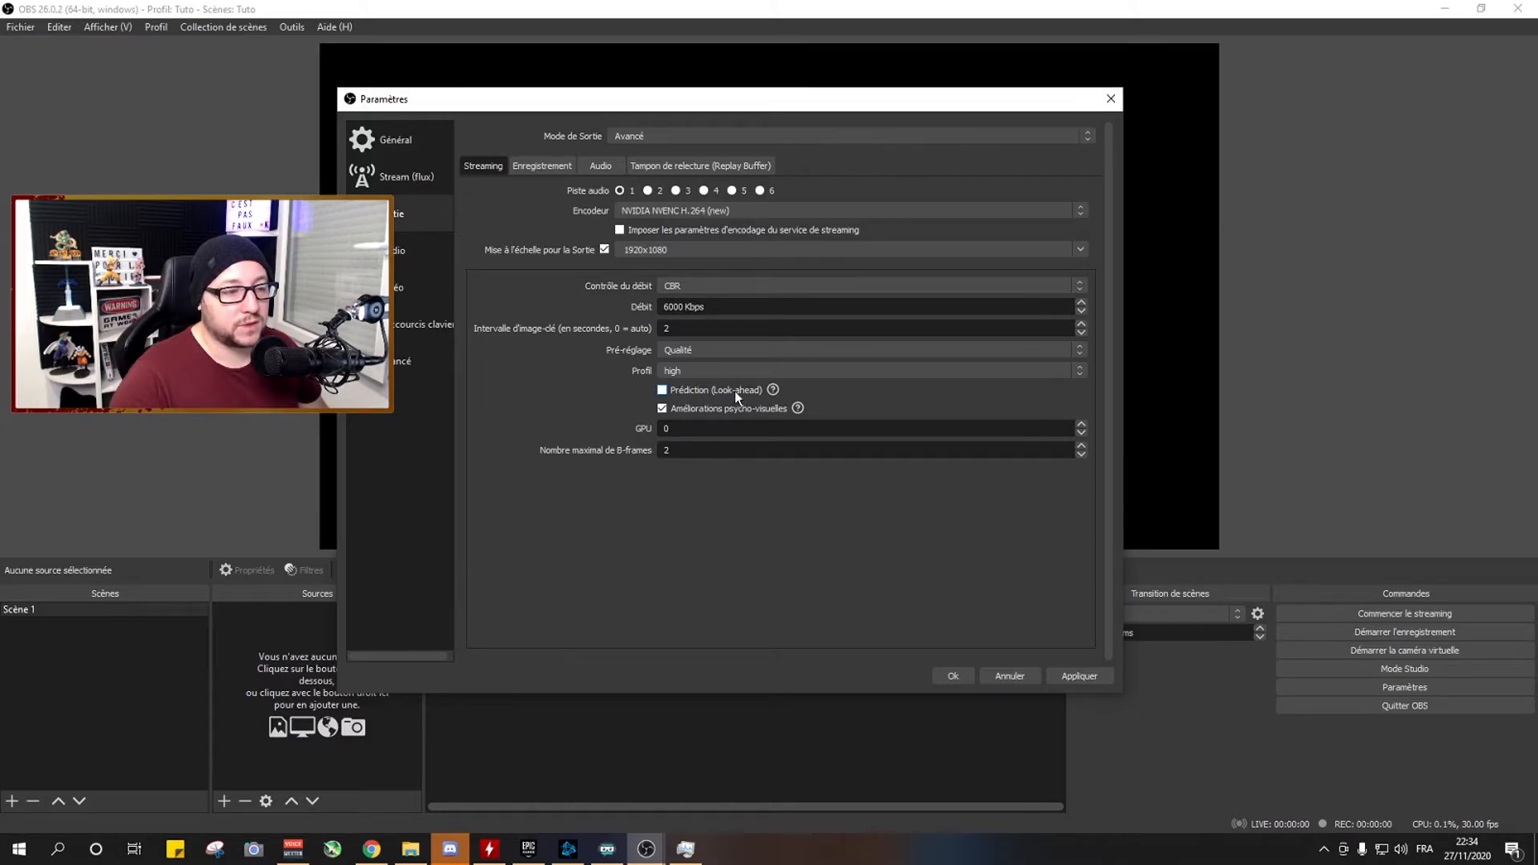
{"action": "mouse_move", "coordinate": [685, 410]}
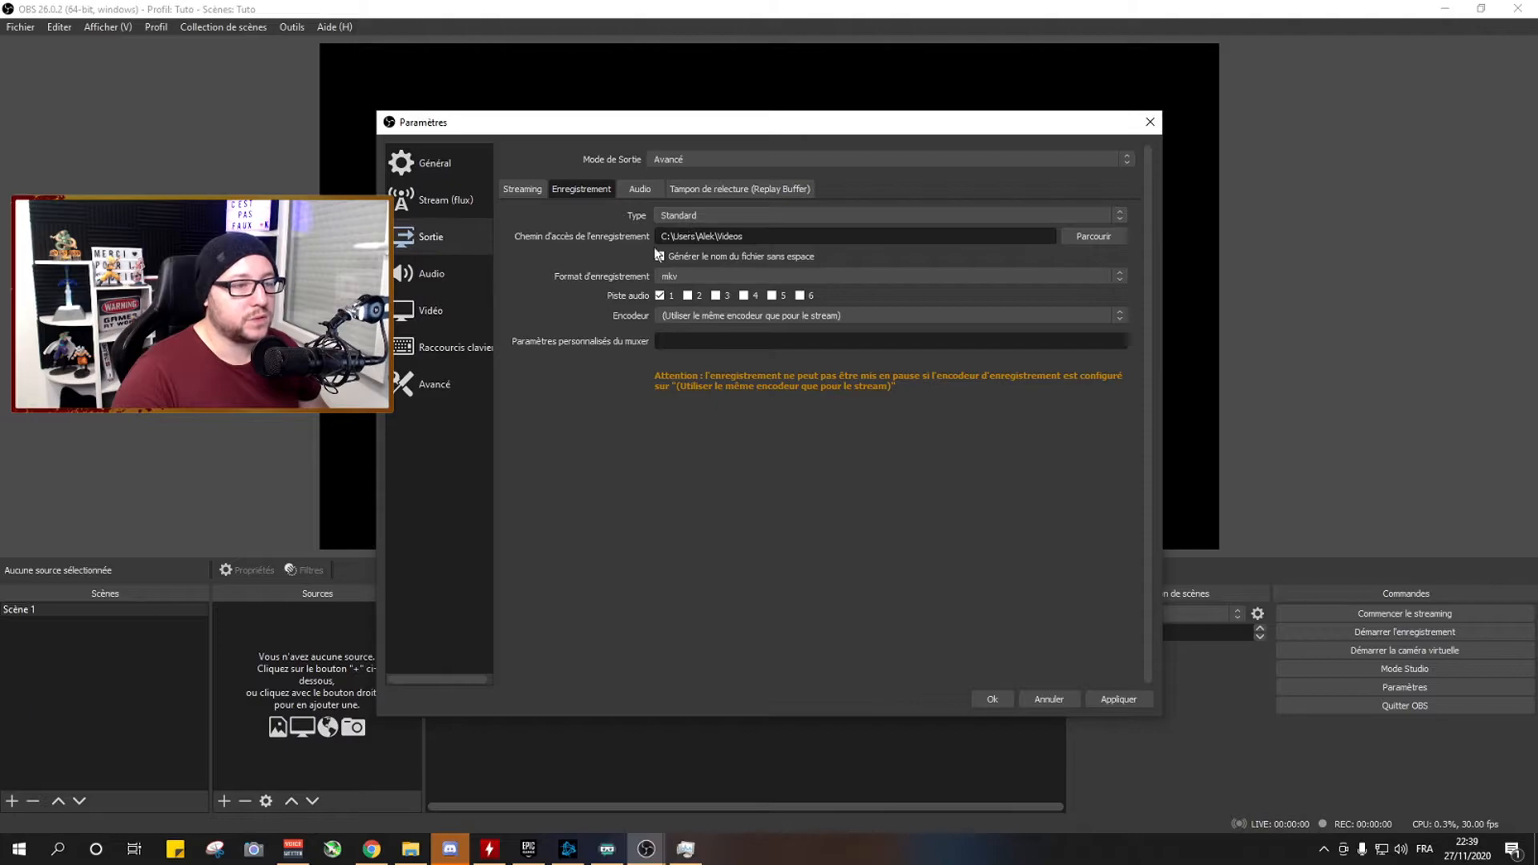
Set the recording type to Standard and compare the mp4 and mkv recording formats, settling on mkv.
{"action": "left_click", "coordinate": [686, 218]}
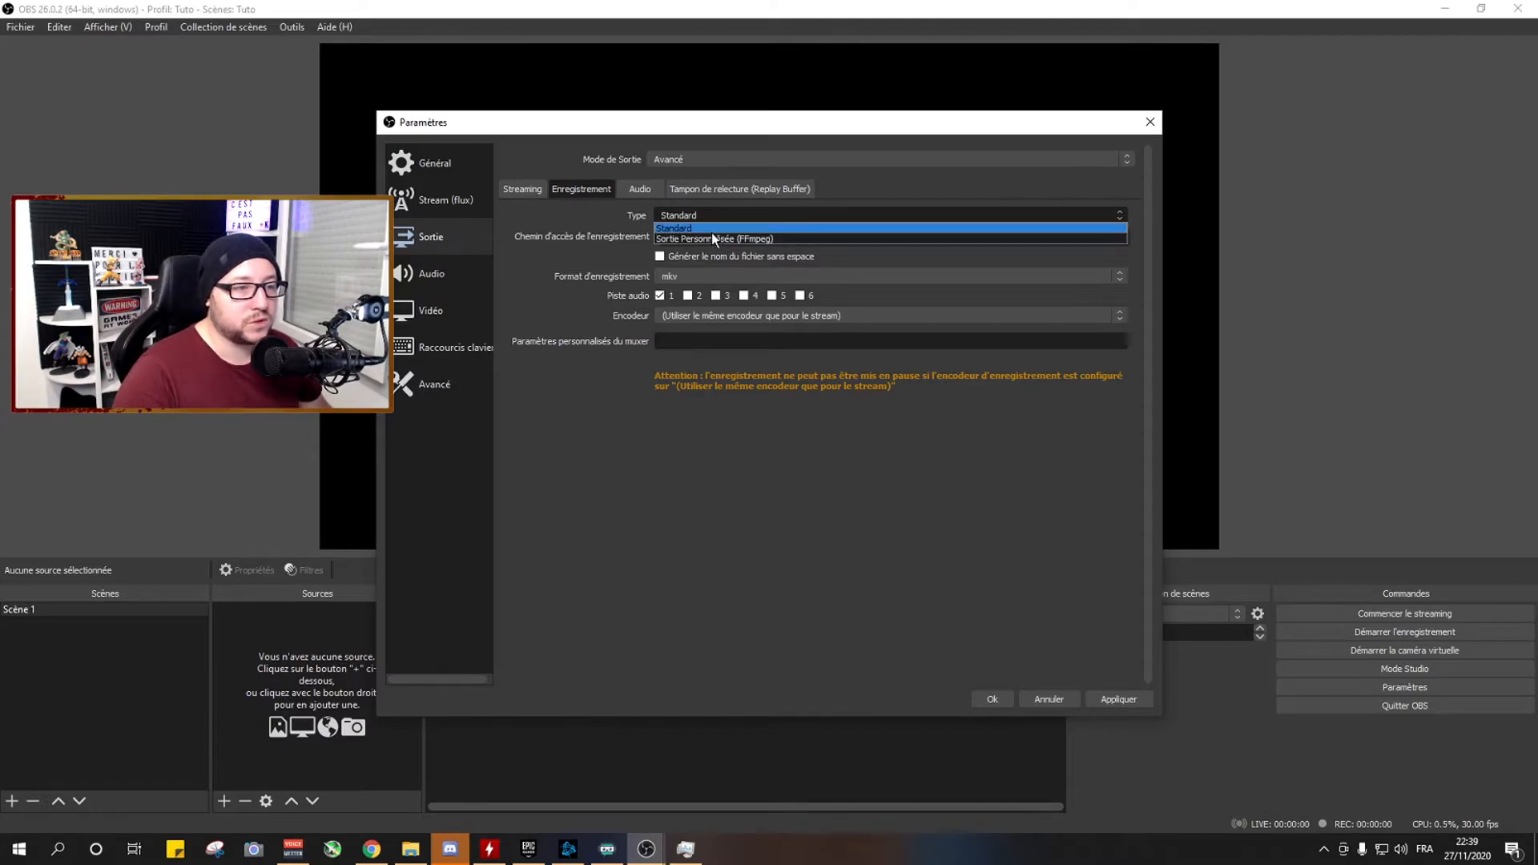
{"action": "left_click", "coordinate": [711, 227]}
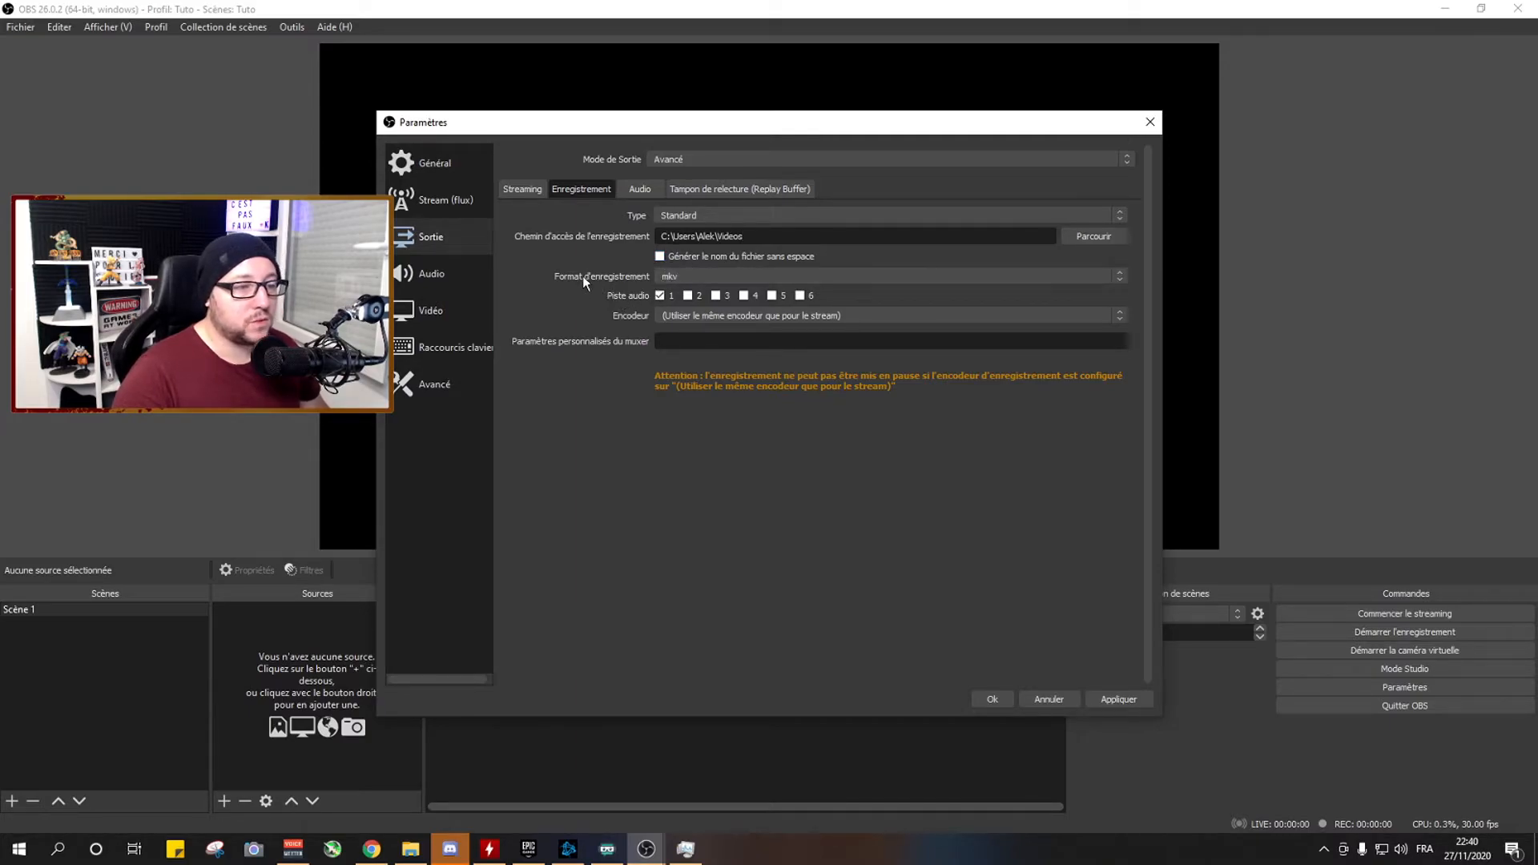
{"action": "left_click", "coordinate": [693, 277]}
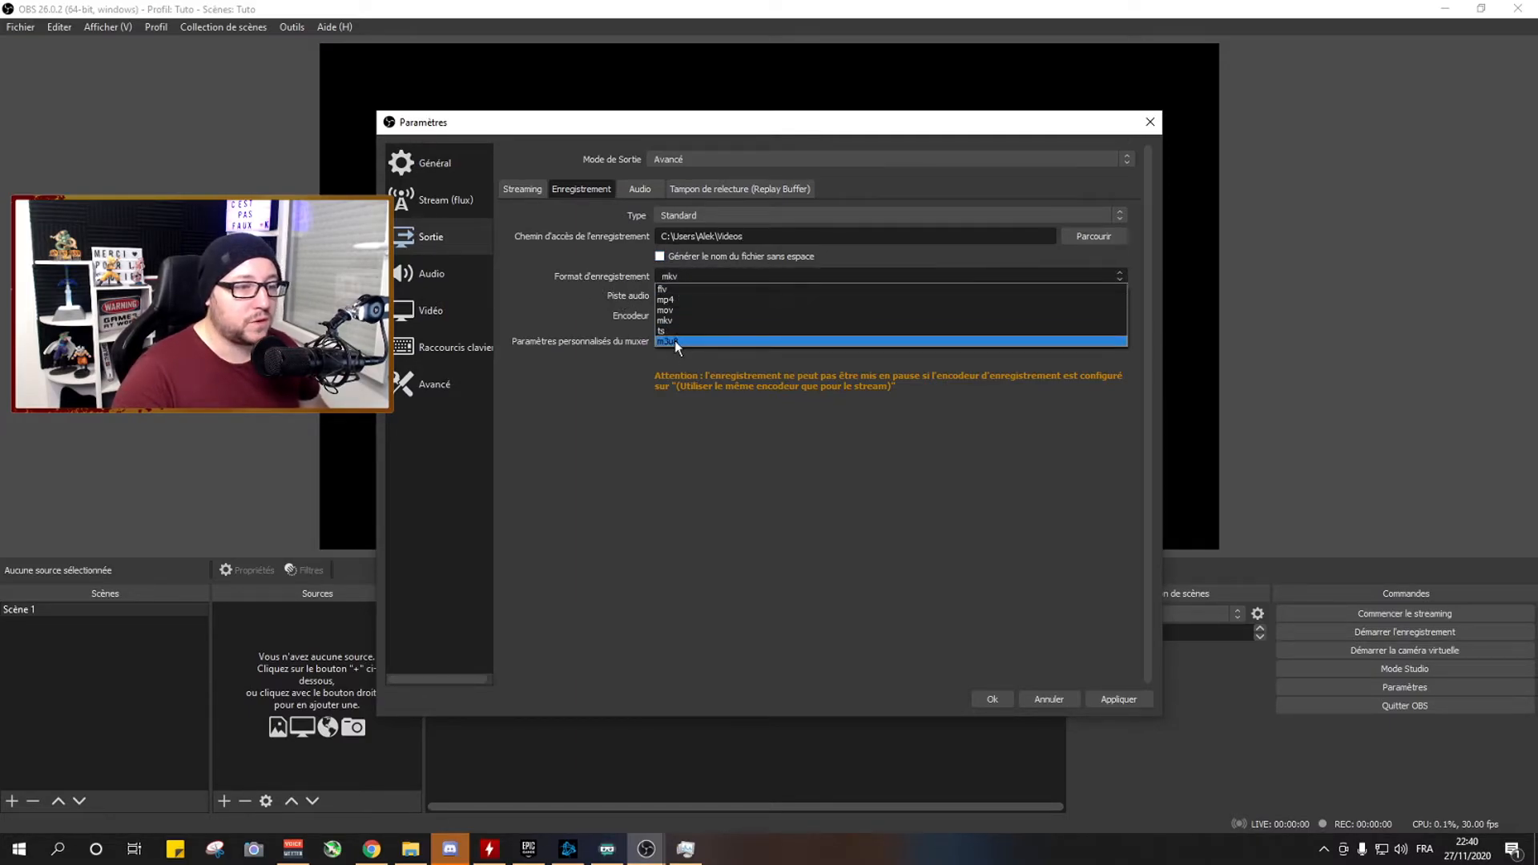
{"action": "left_click", "coordinate": [675, 300]}
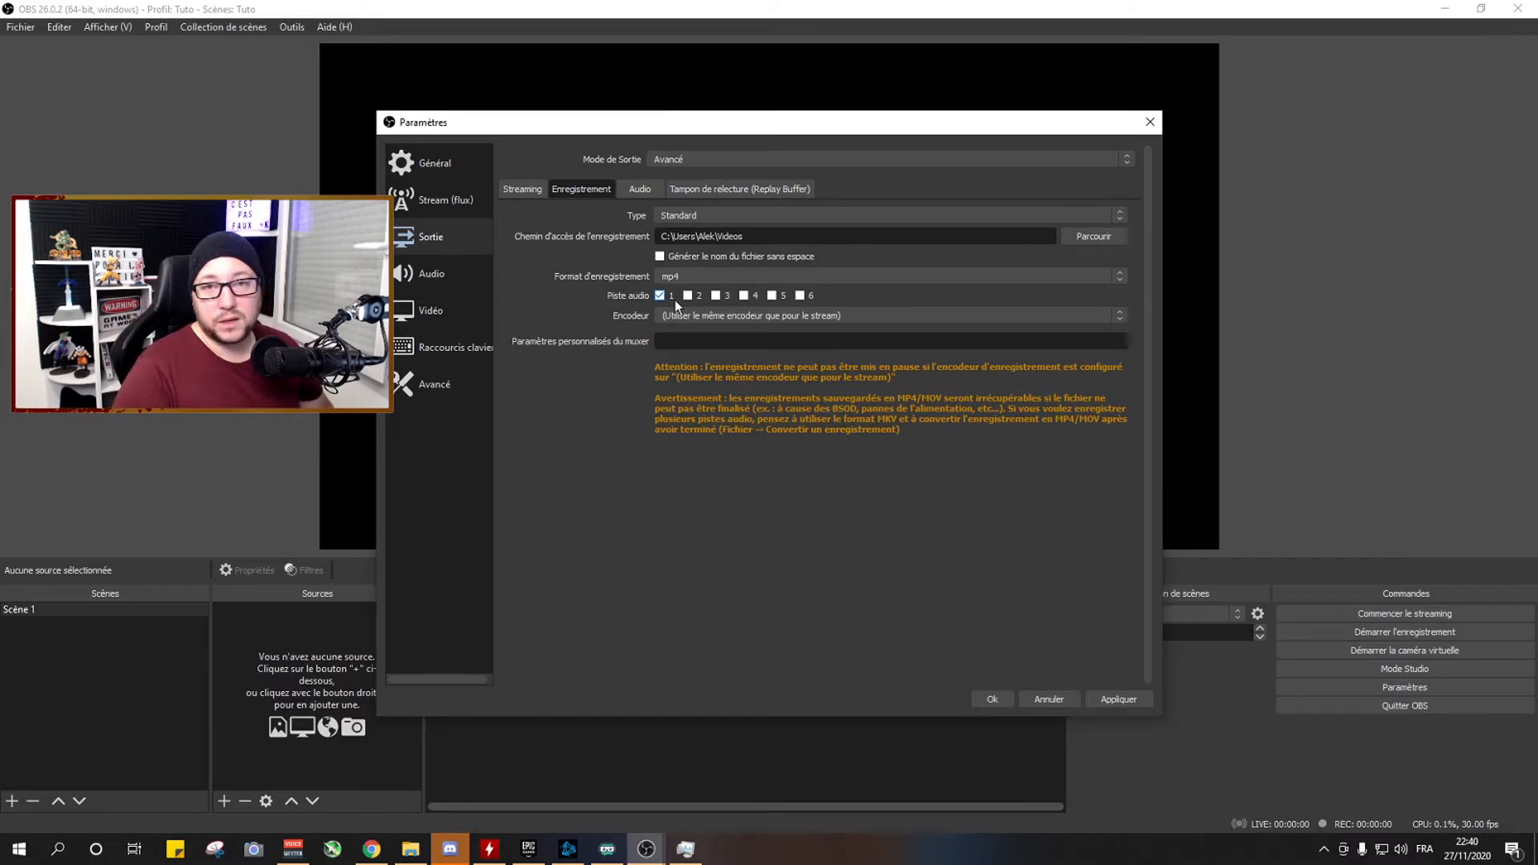
{"action": "left_click", "coordinate": [675, 275]}
{"action": "left_click", "coordinate": [680, 321]}
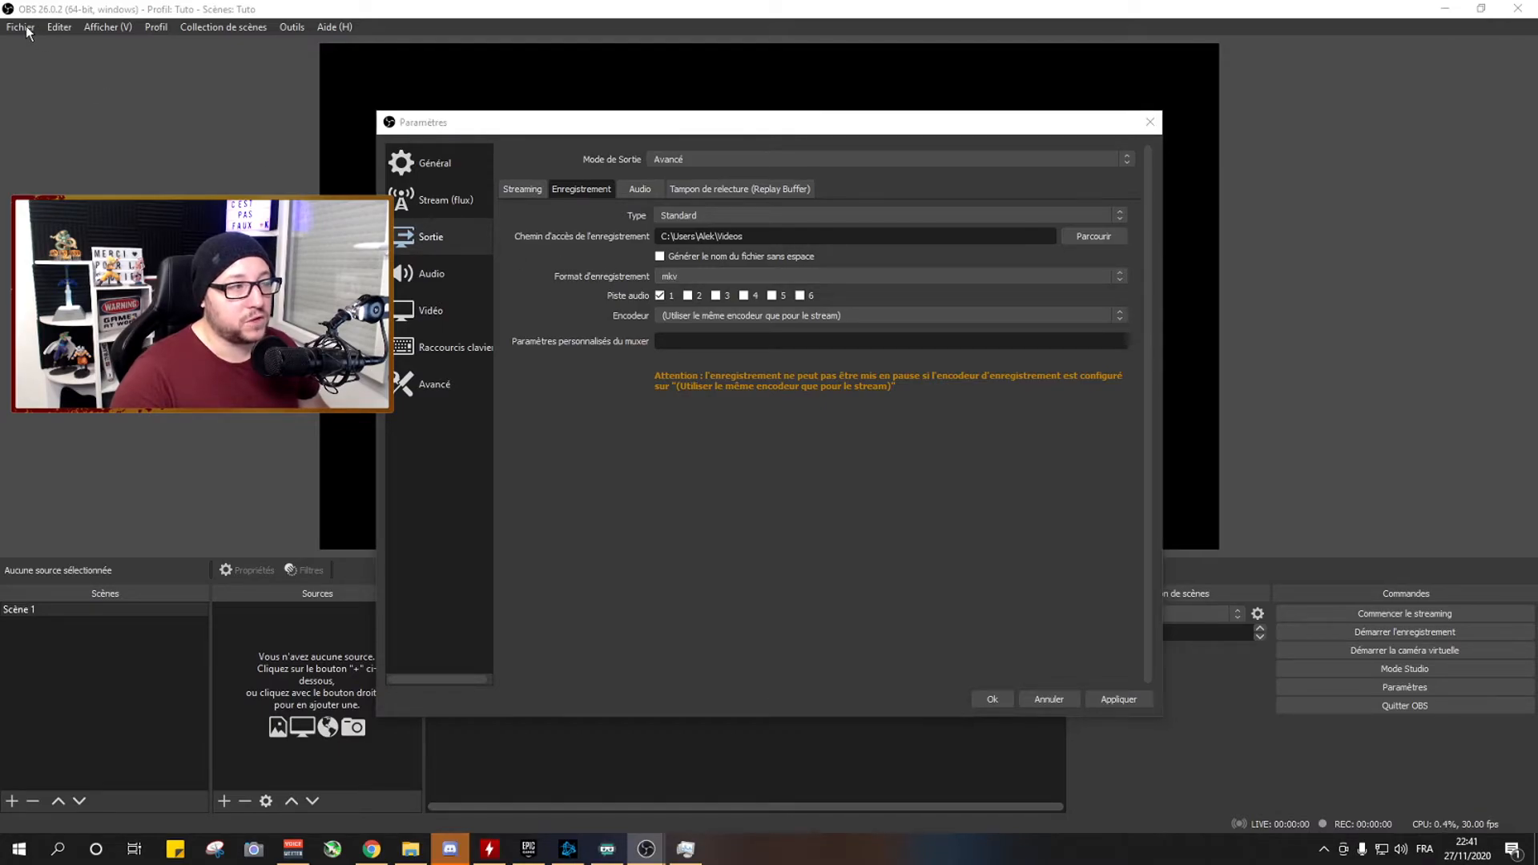
Close the settings, open the recording conversion window to examine how recordings are converted, and close it.
{"action": "left_click_drag", "start_coordinate": [1120, 128], "coordinate": [1190, 121]}
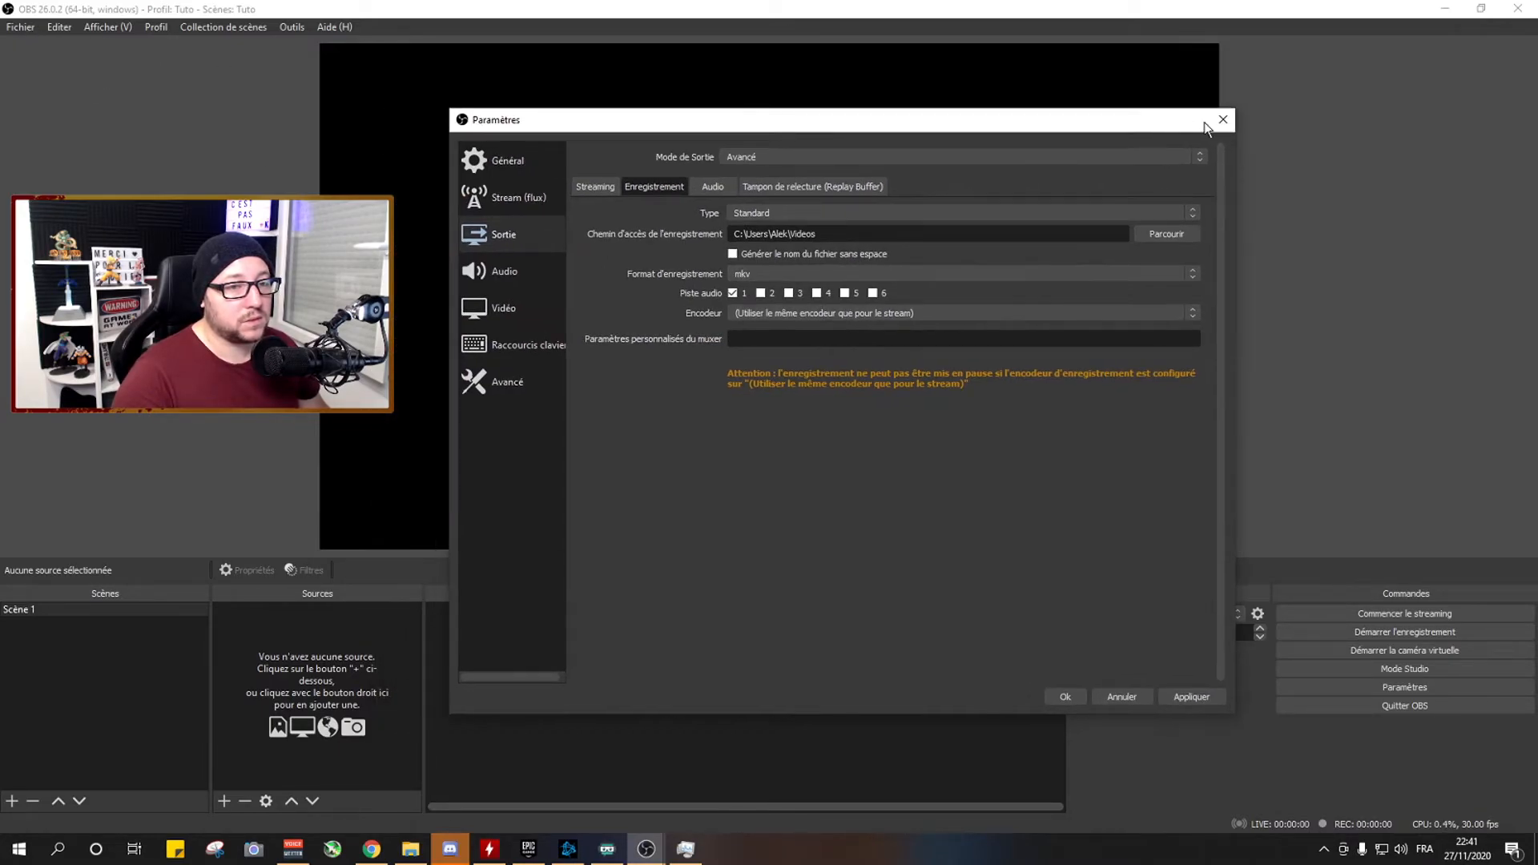
{"action": "left_click", "coordinate": [1222, 120]}
{"action": "left_click", "coordinate": [949, 442]}
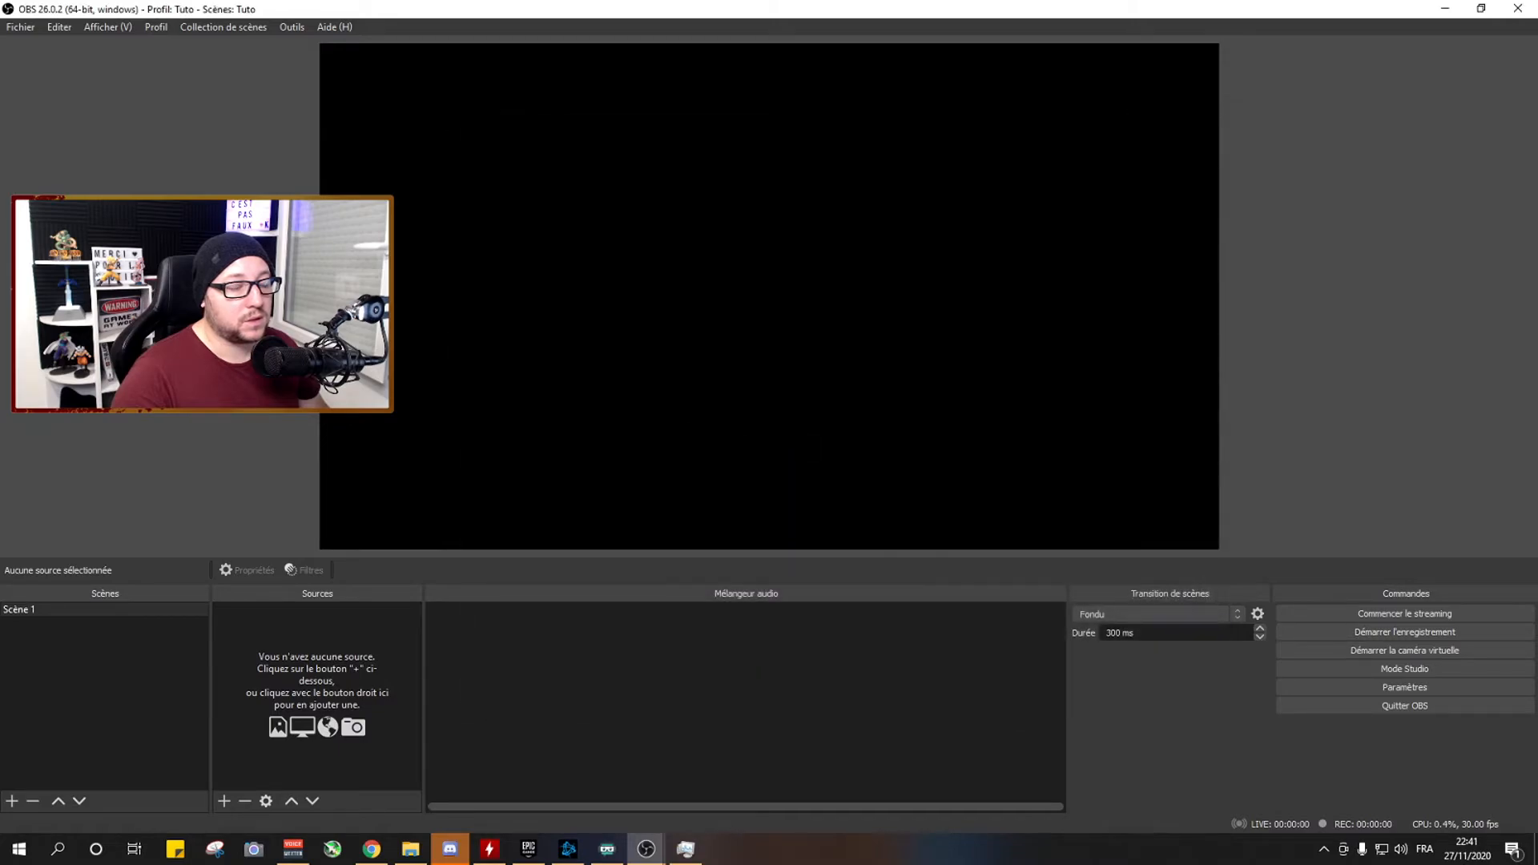
{"action": "left_click", "coordinate": [21, 28]}
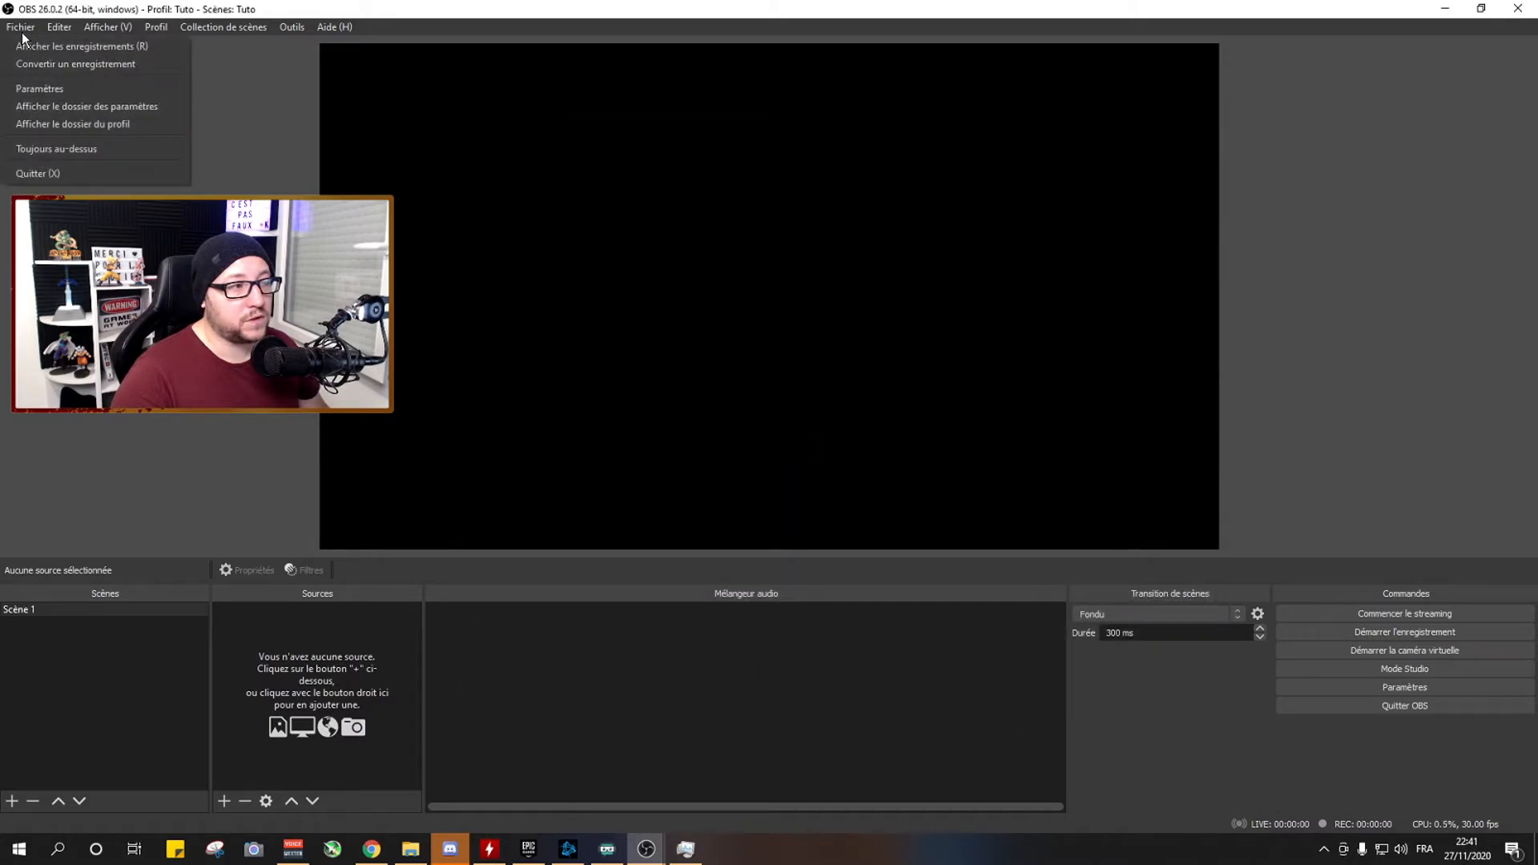
{"action": "left_click", "coordinate": [108, 68]}
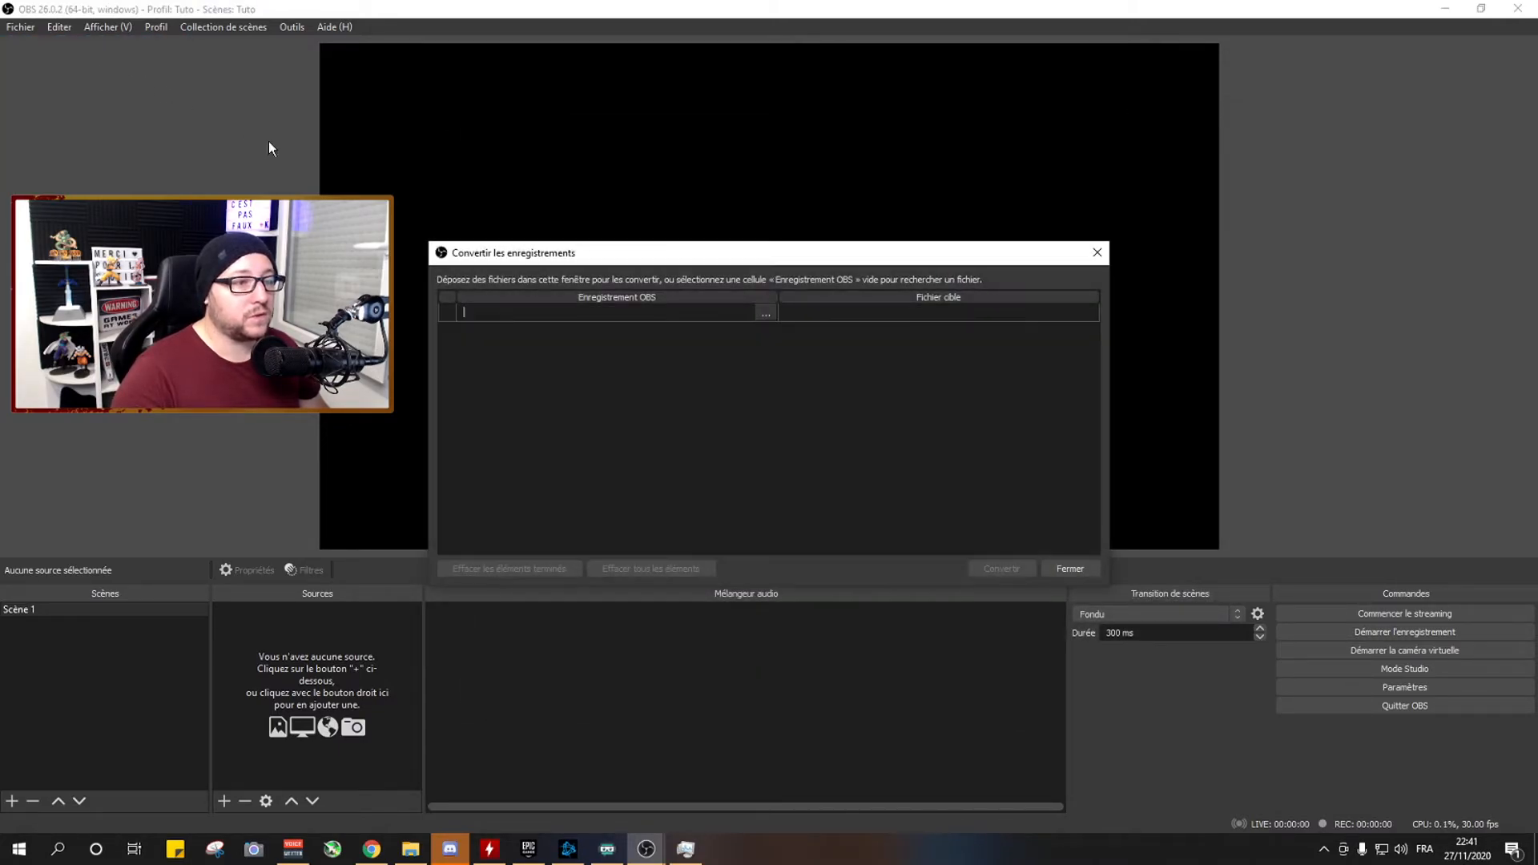
{"action": "left_click_drag", "start_coordinate": [714, 253], "coordinate": [664, 147]}
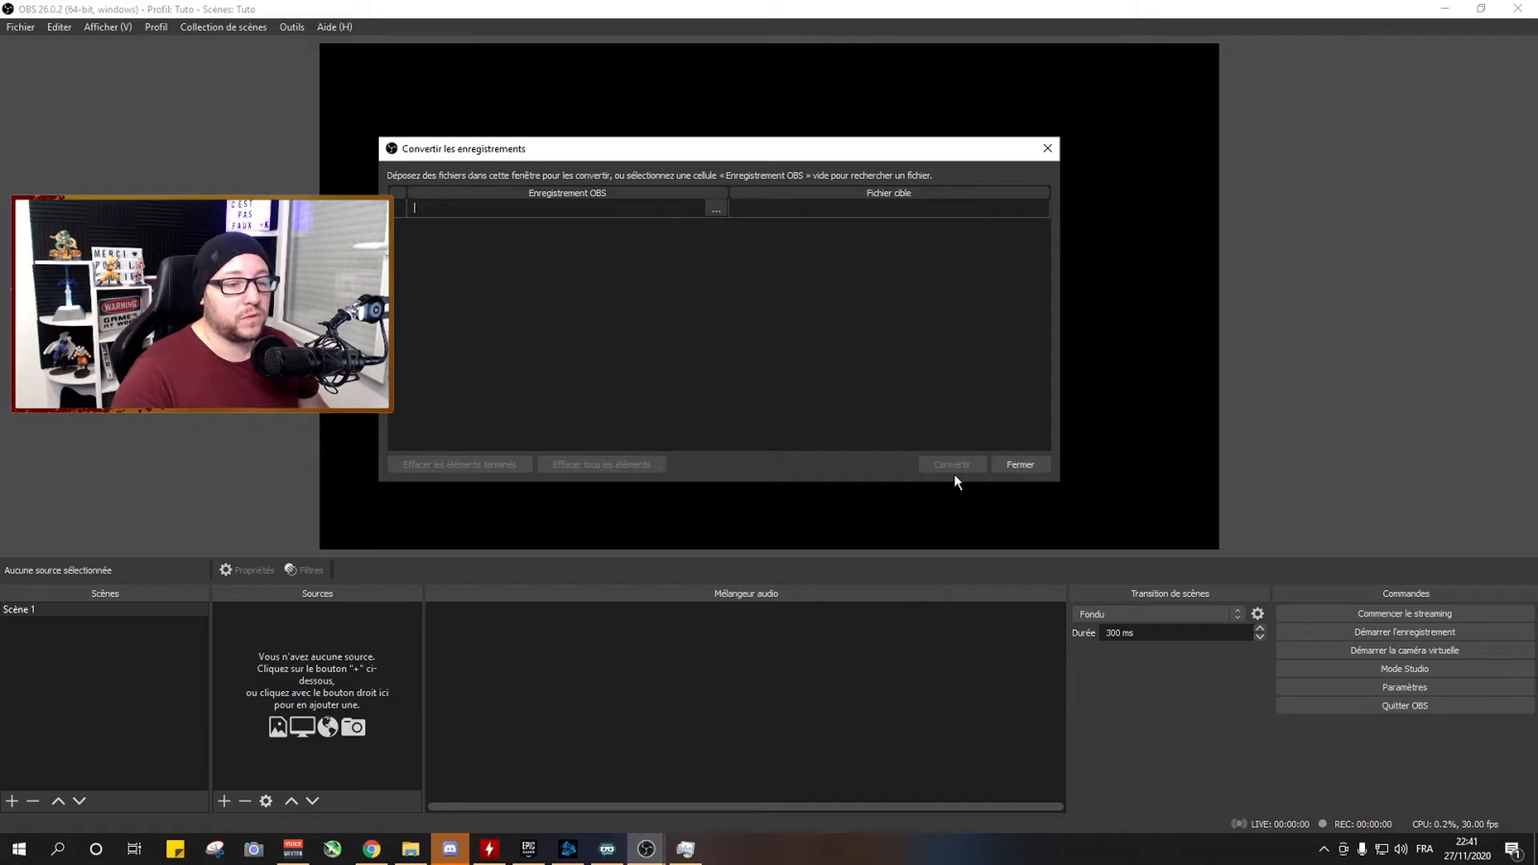
{"action": "left_click", "coordinate": [1011, 470]}
Reopen the recording output settings and review the available recording formats without changing mkv.
{"action": "left_click", "coordinate": [1407, 692]}
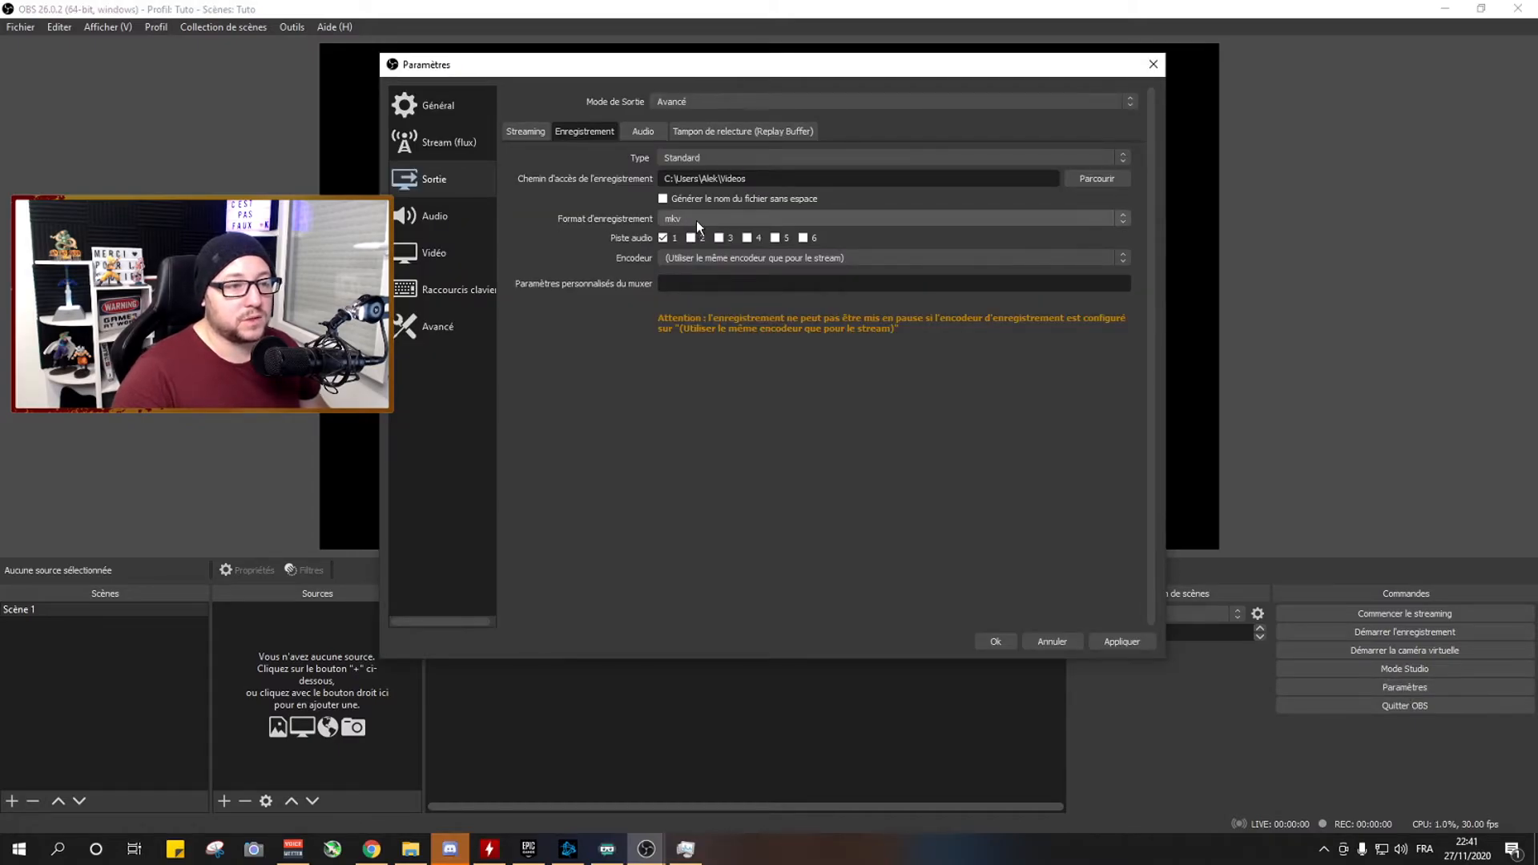
{"action": "left_click", "coordinate": [696, 220]}
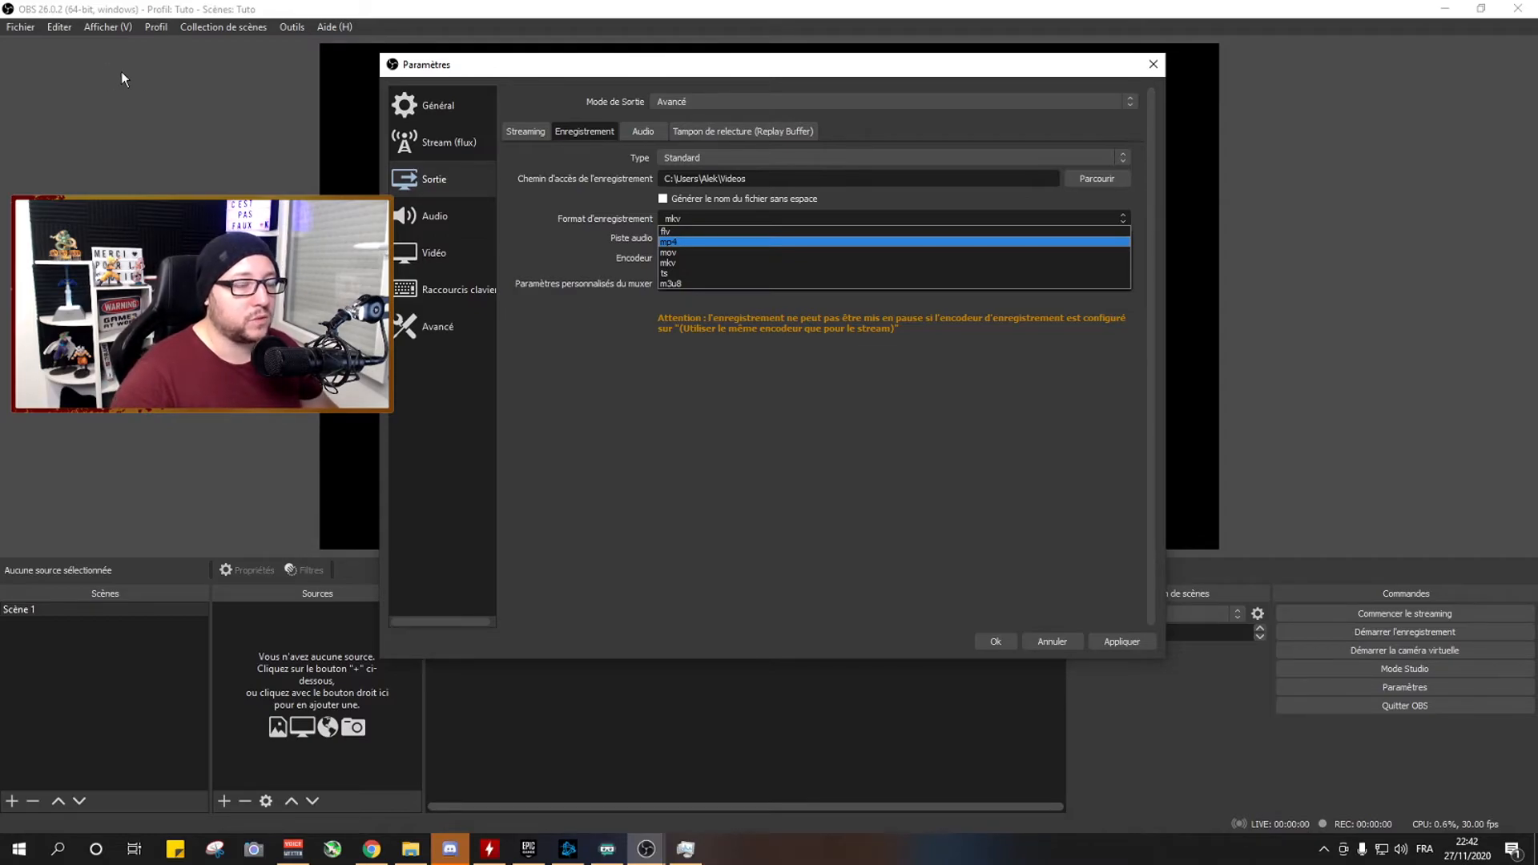
{"action": "left_click", "coordinate": [739, 61]}
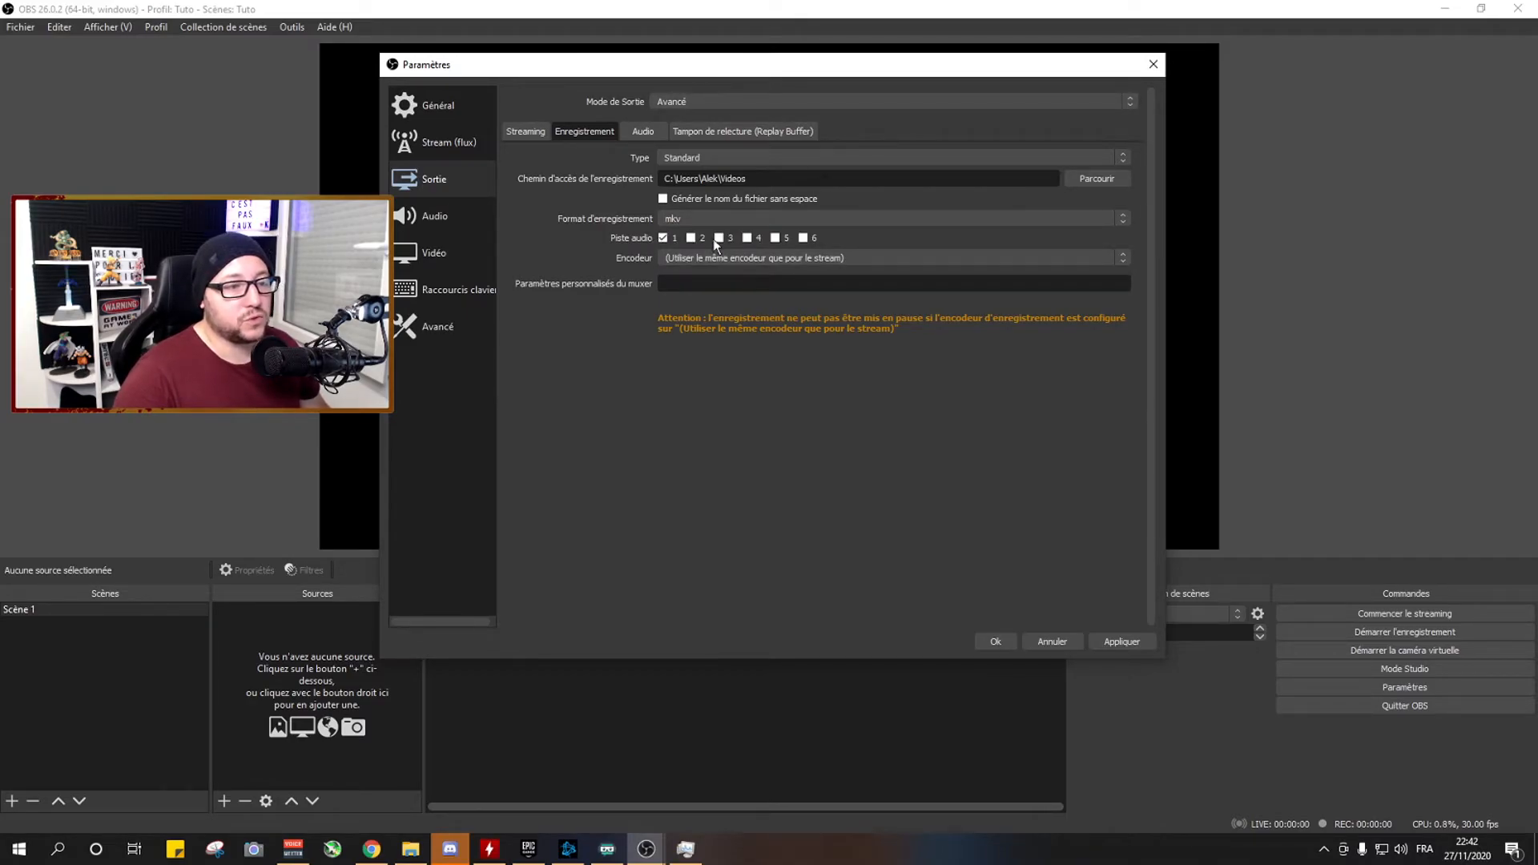
Choose NVIDIA NVENC H.264 (new) as the recording encoder, with output rescaling turned off.
{"action": "left_click", "coordinate": [699, 258]}
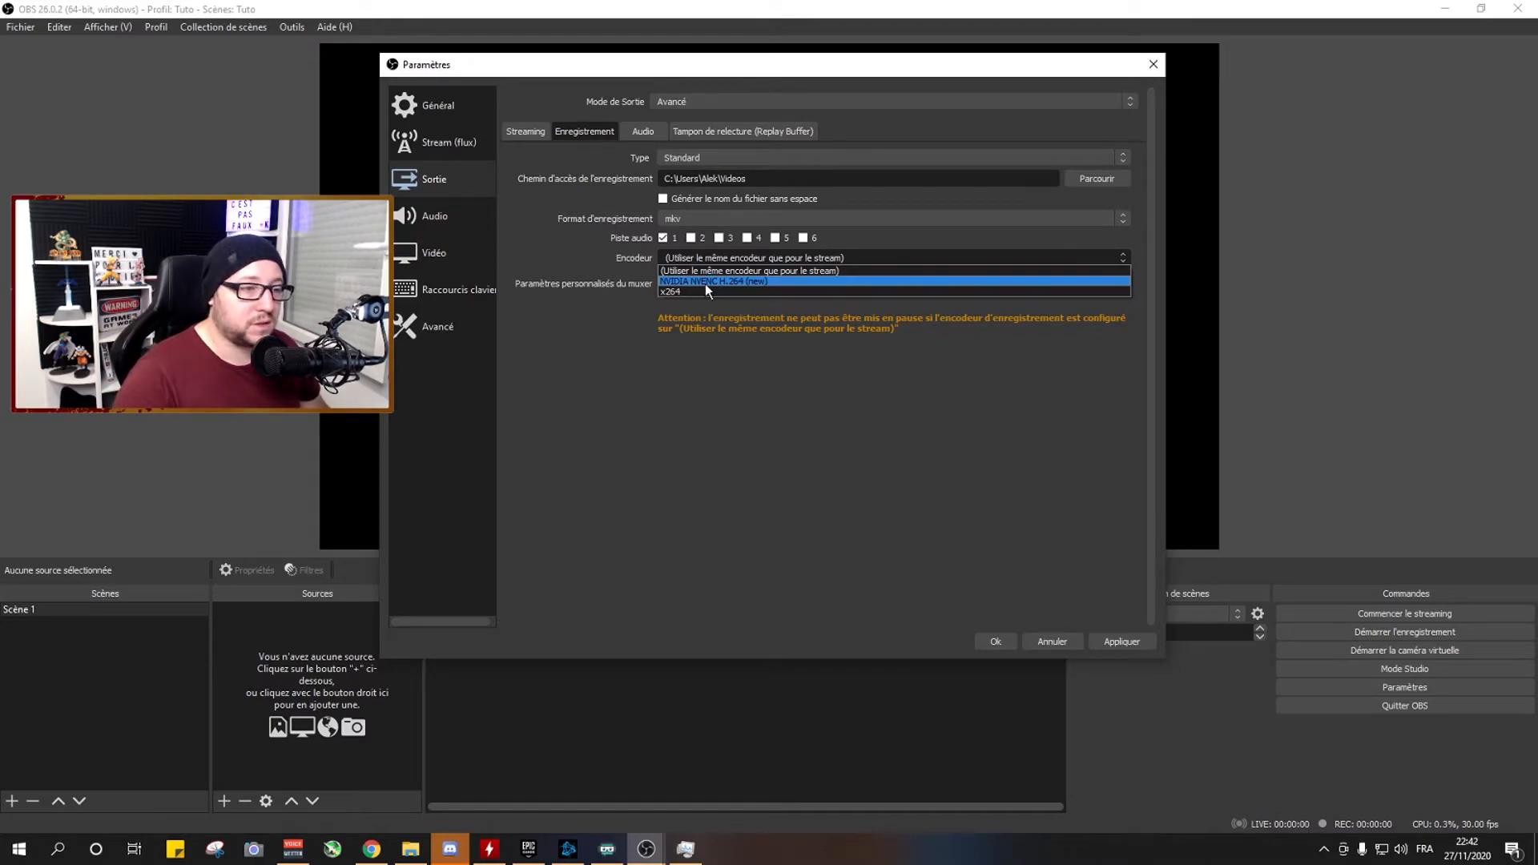
{"action": "left_click", "coordinate": [704, 282]}
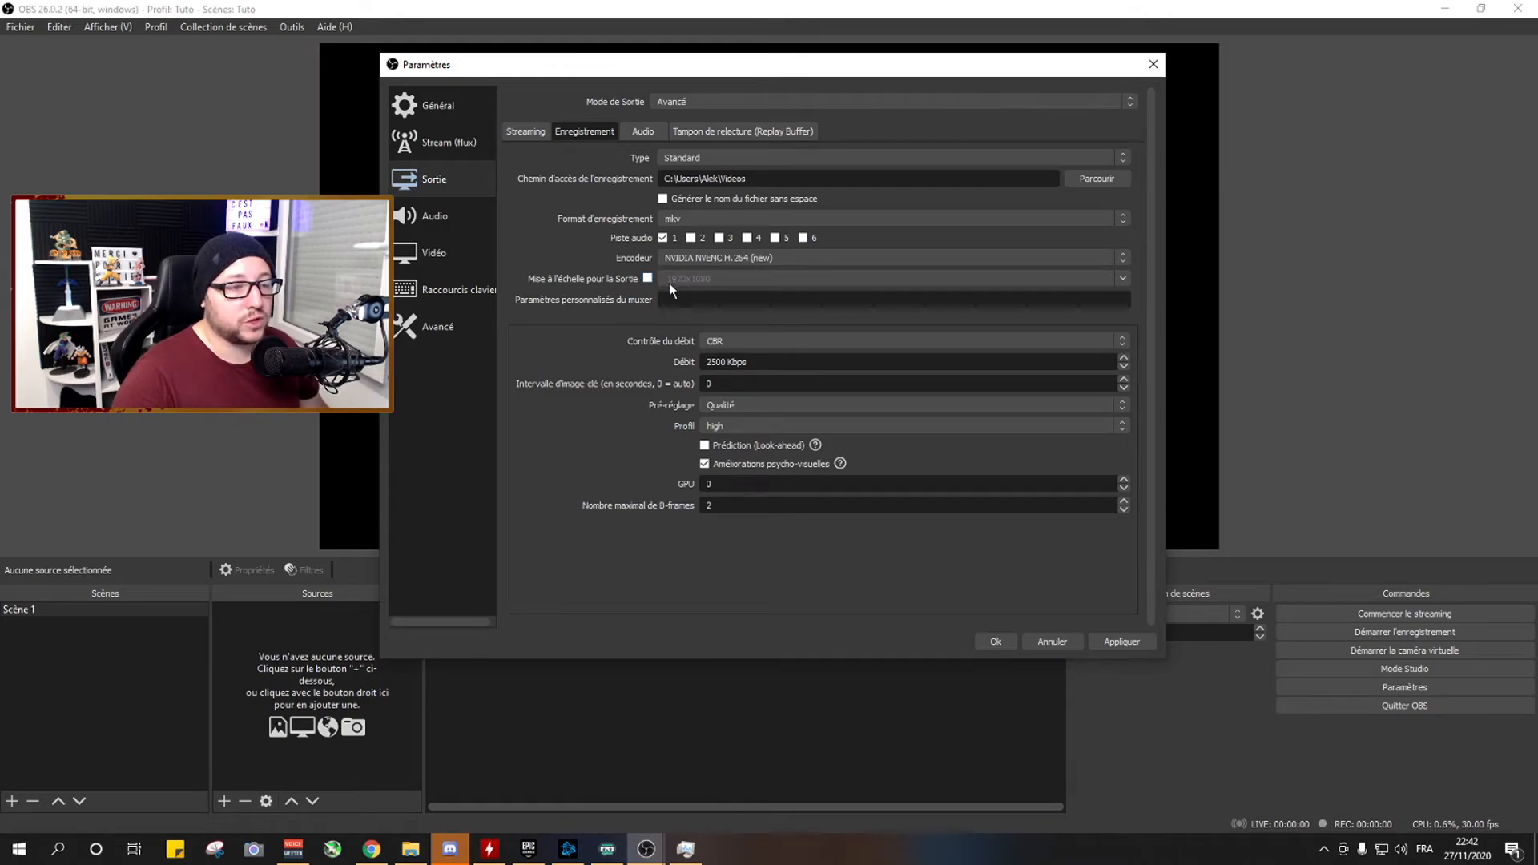
{"action": "left_click", "coordinate": [648, 278]}
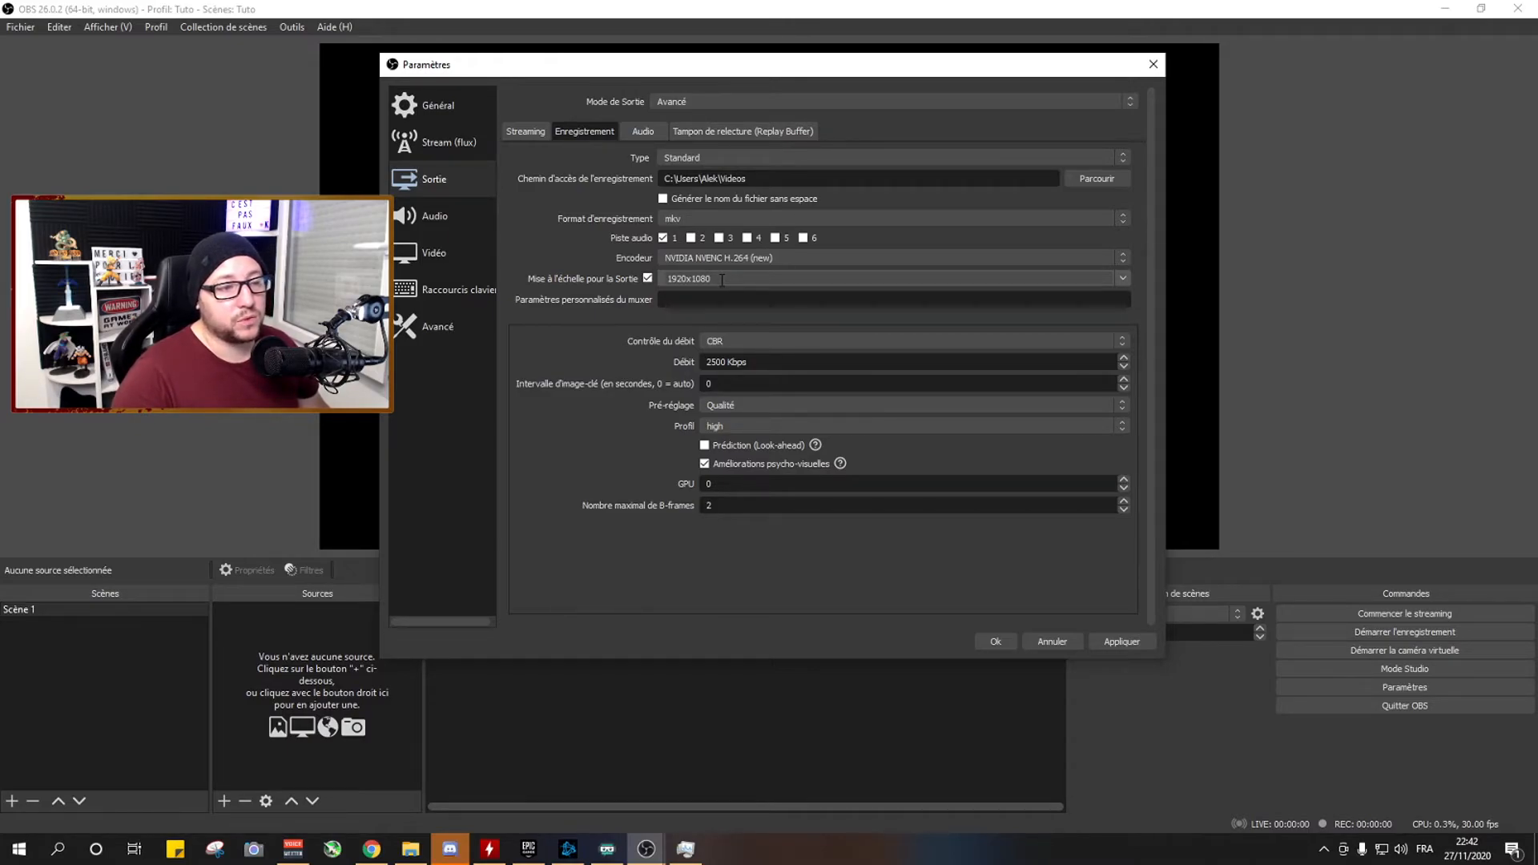
{"action": "left_click", "coordinate": [648, 278]}
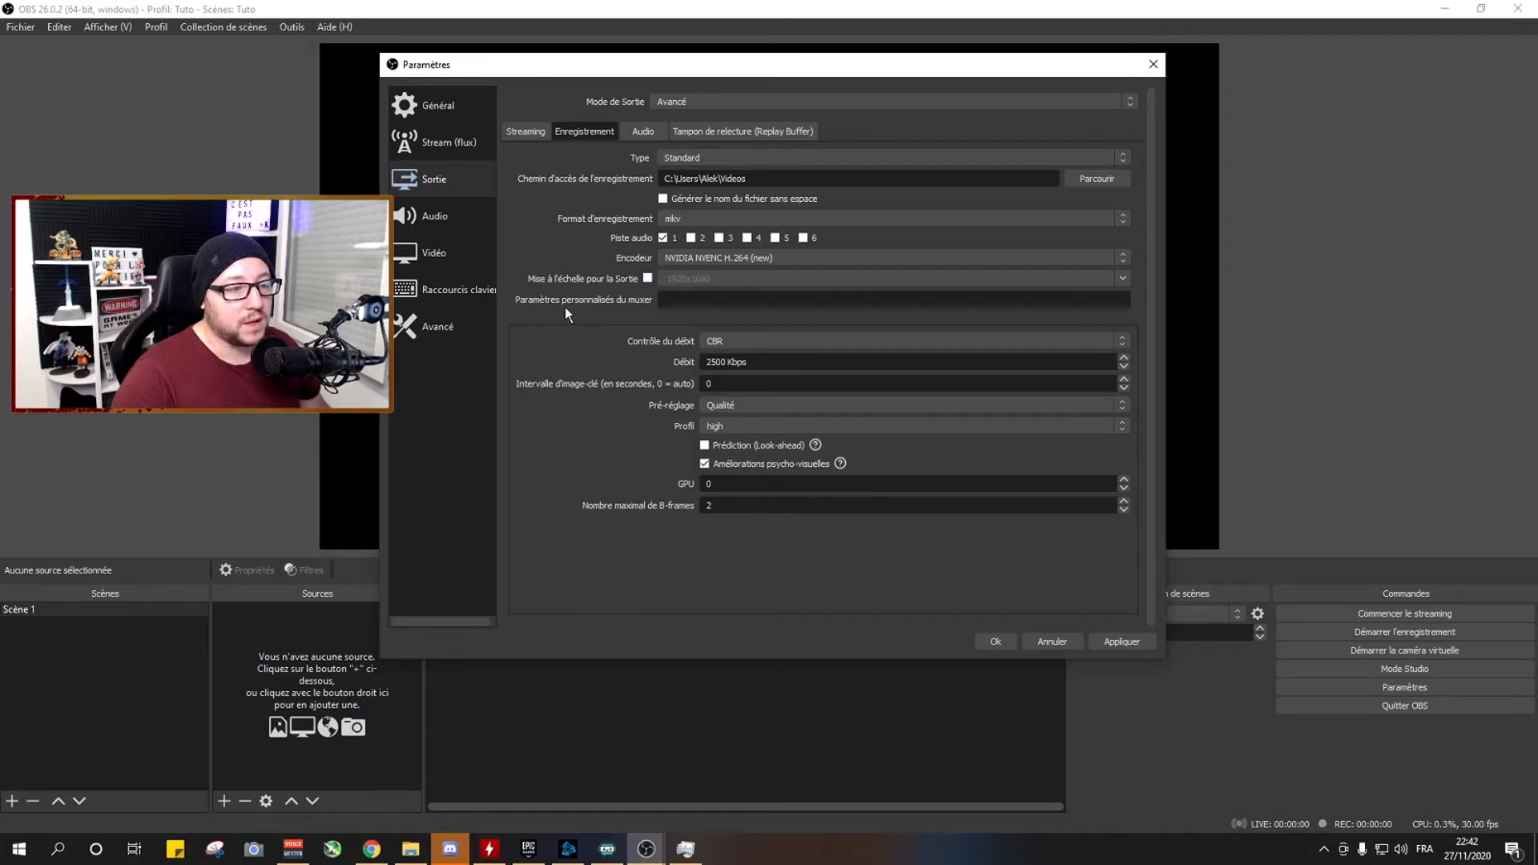
Set the recording rate control to VBR with a bitrate of 20000 Kbps and a maximum bitrate of 30000 Kbps.
{"action": "left_click", "coordinate": [721, 340]}
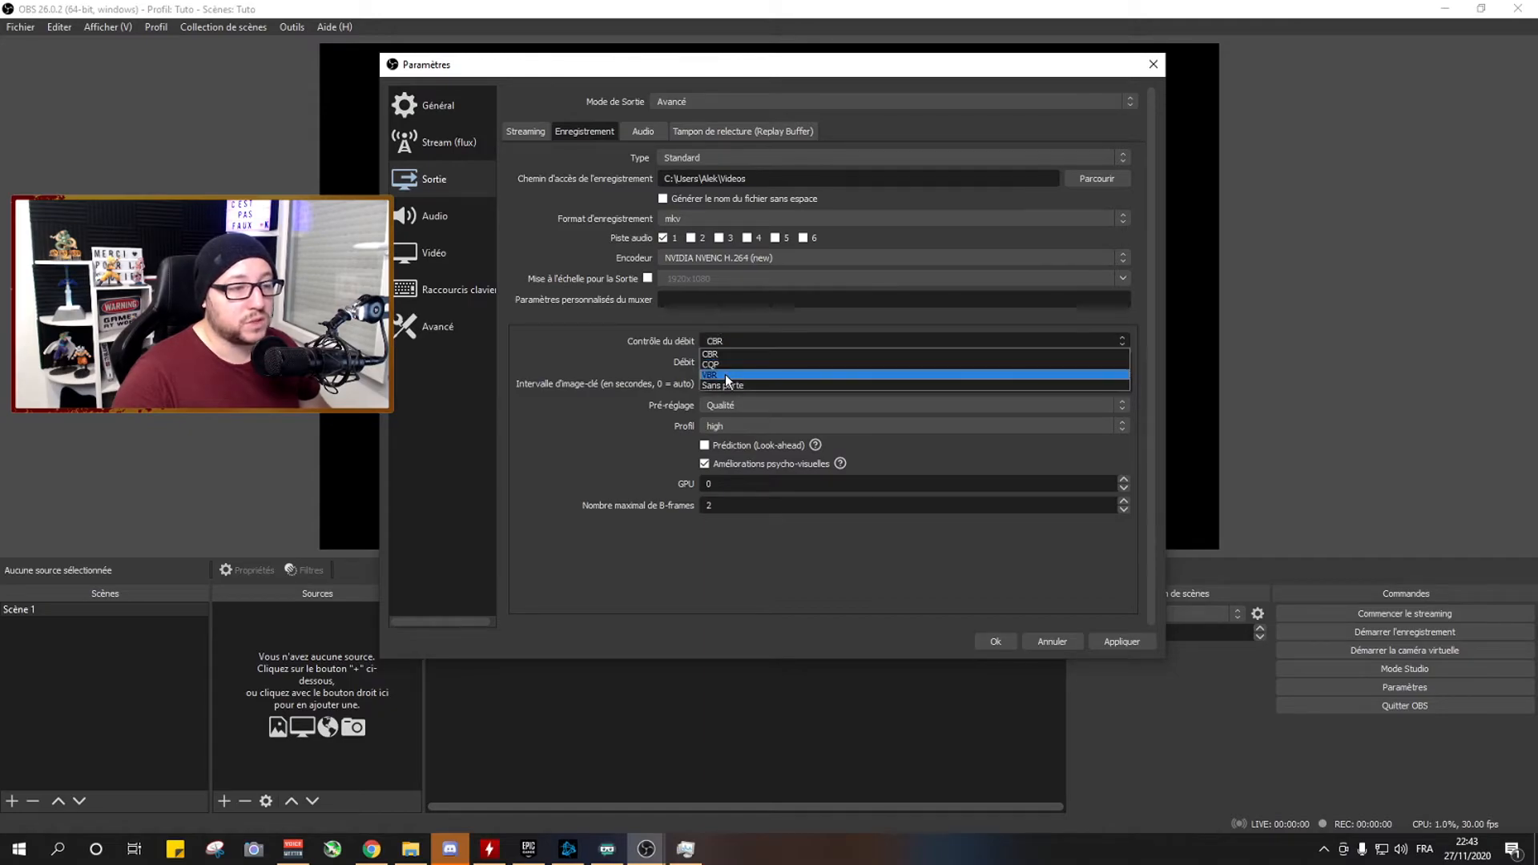
{"action": "left_click", "coordinate": [727, 375]}
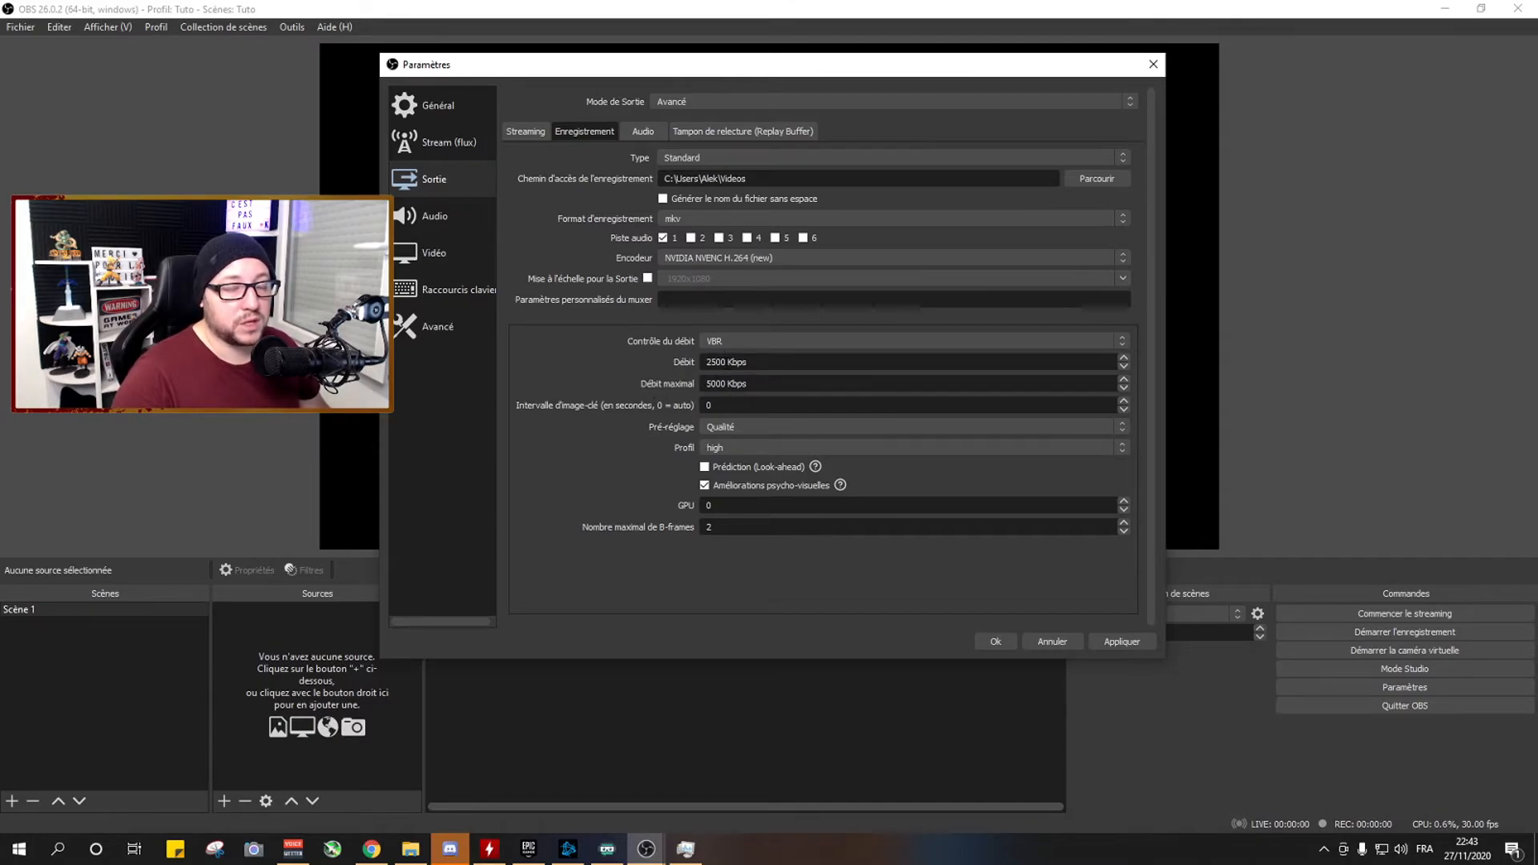
{"action": "left_click_drag", "start_coordinate": [726, 361], "coordinate": [695, 367]}
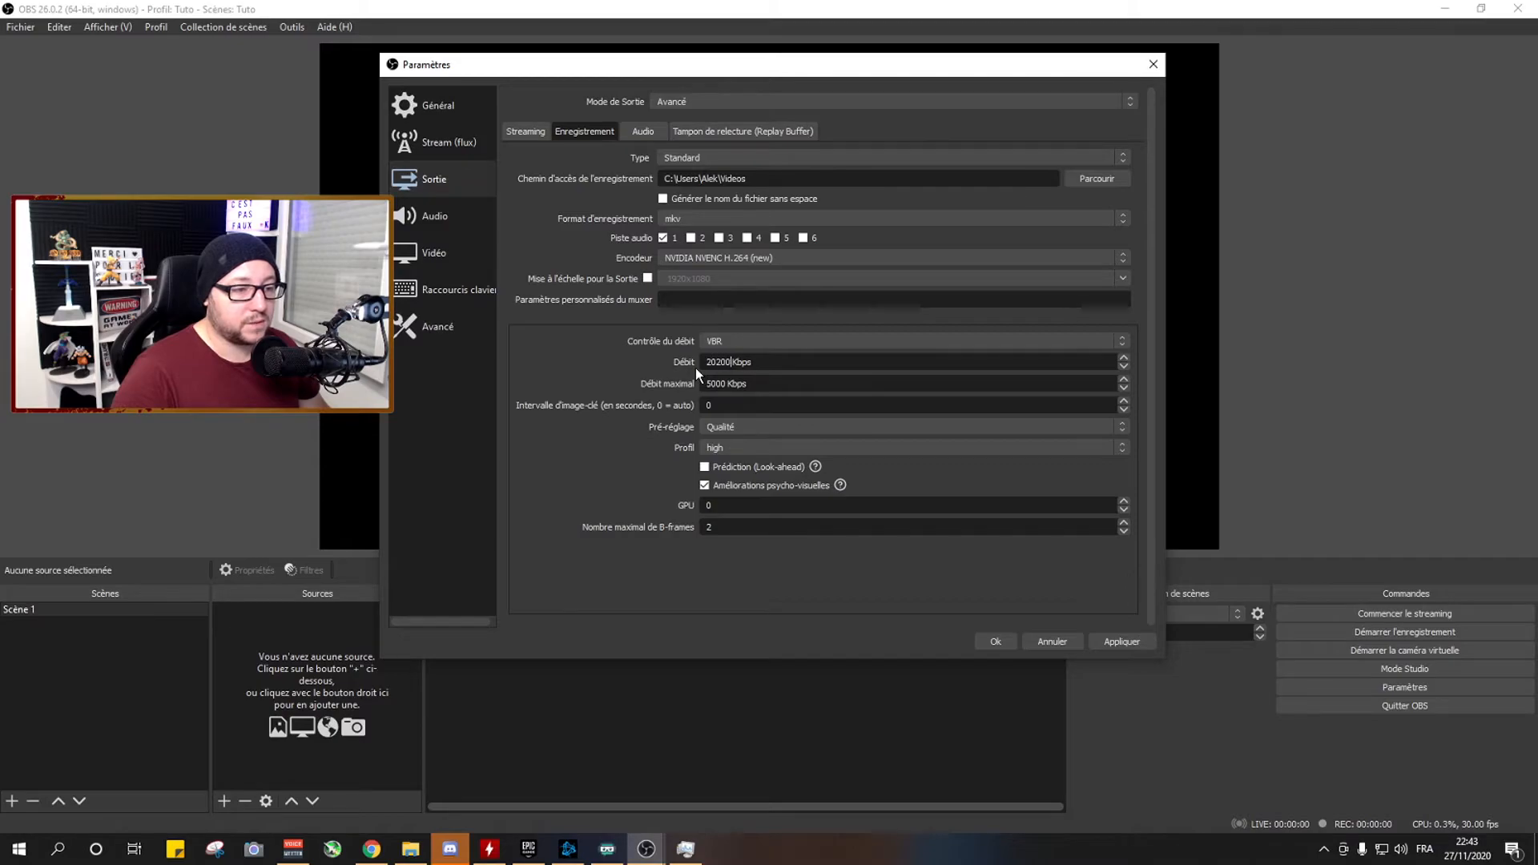
{"action": "type", "text": "2"}
{"action": "key", "text": "BackSpace"}
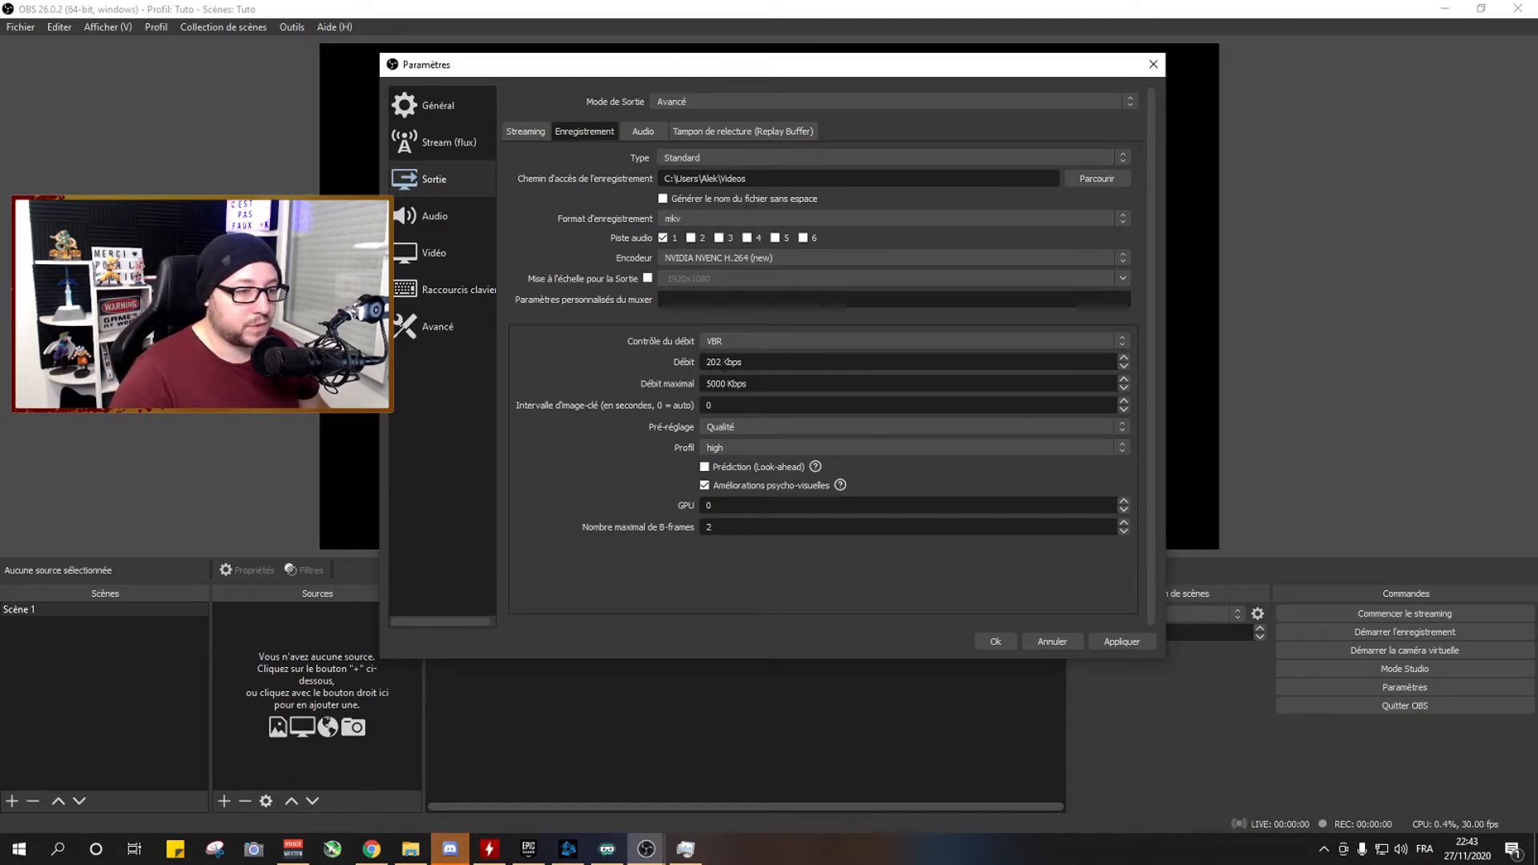
{"action": "type", "text": "000"}
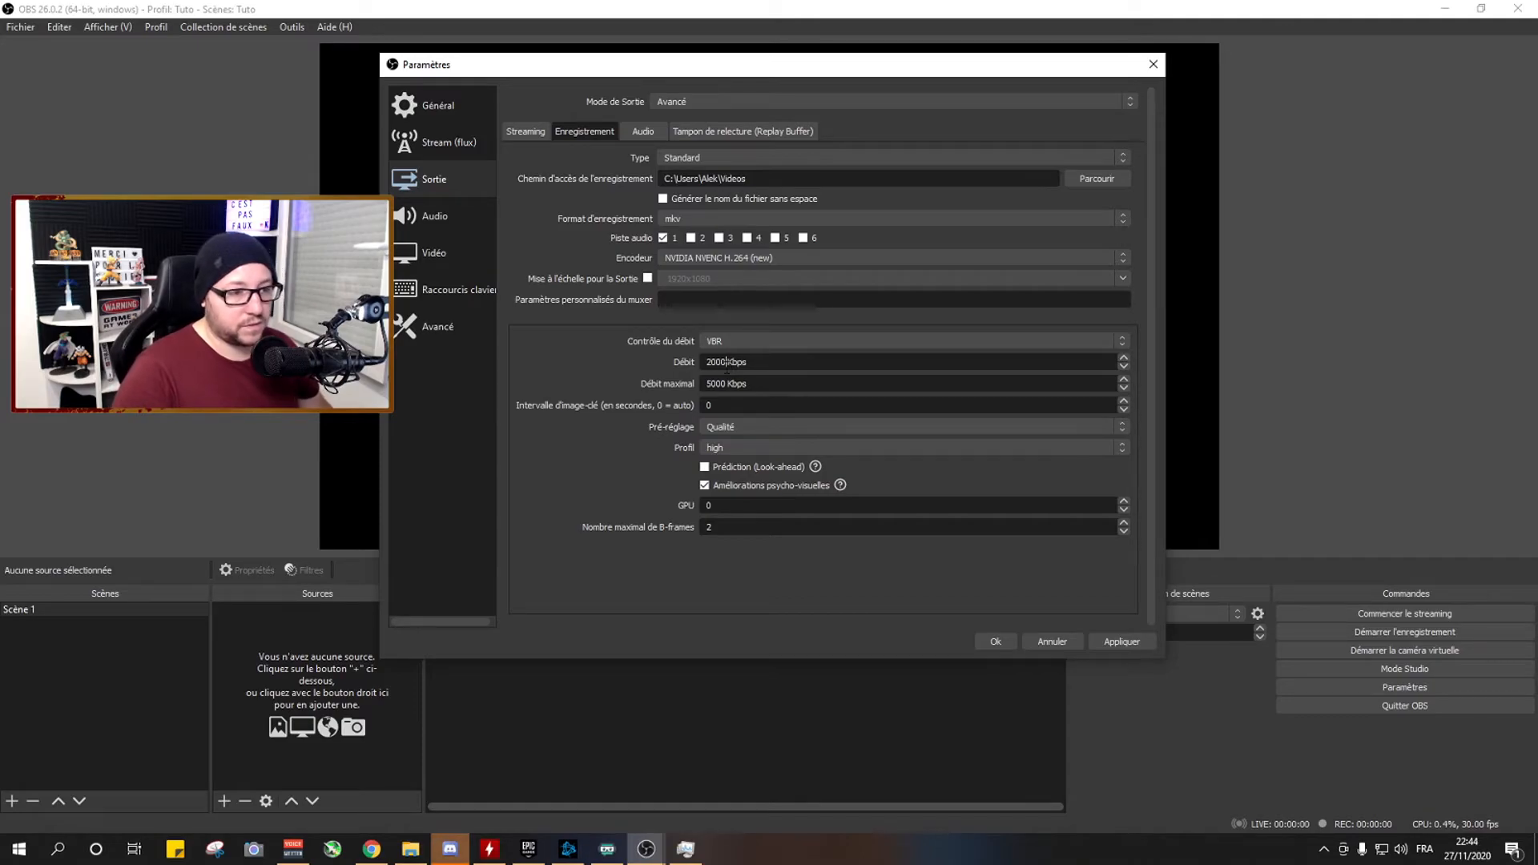
{"action": "key", "text": "Tab"}
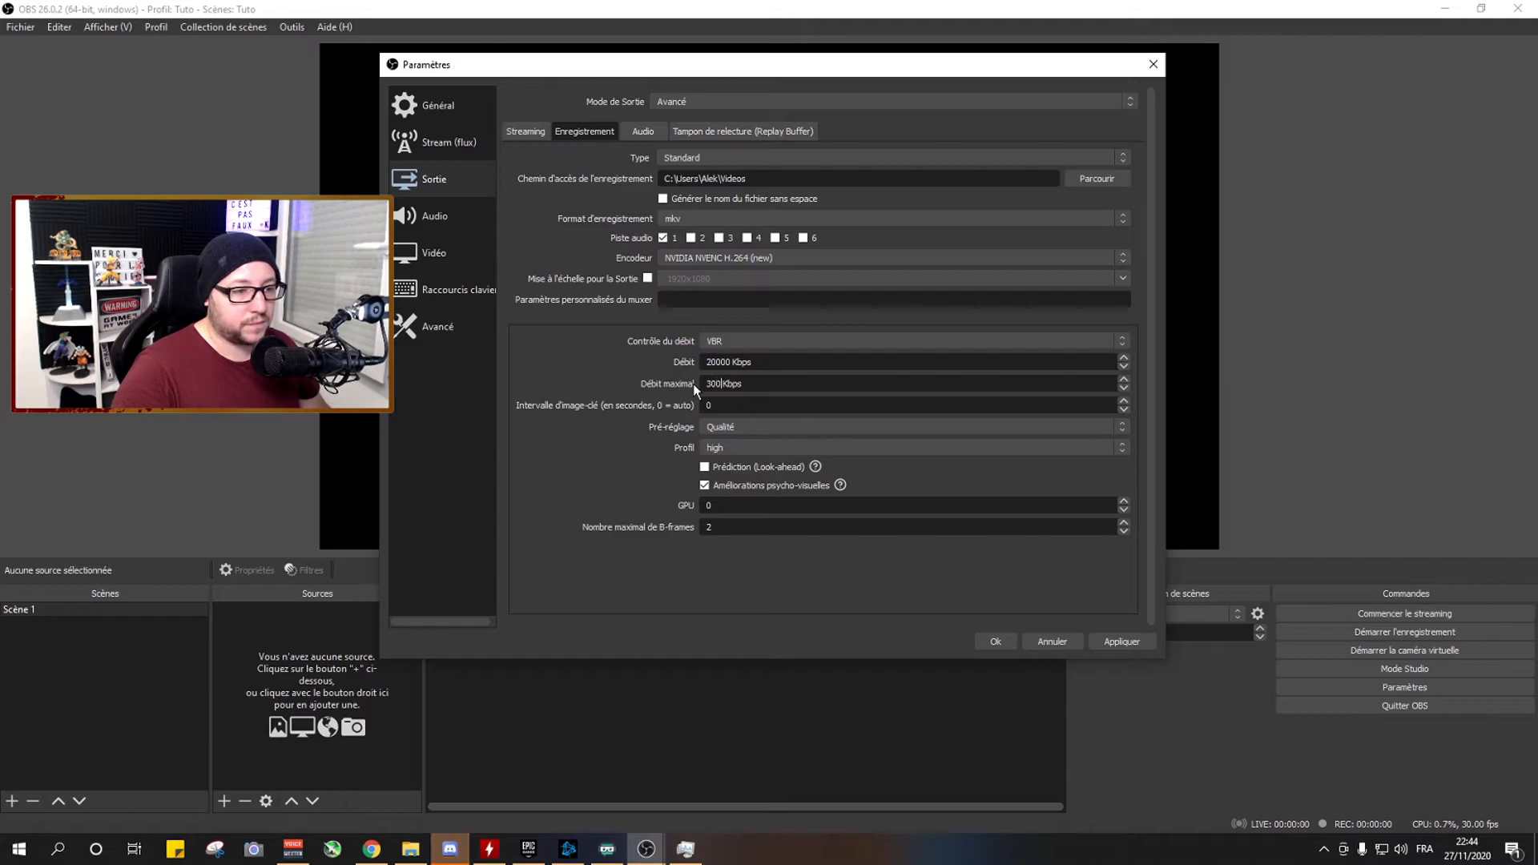
{"action": "type", "text": "30000"}
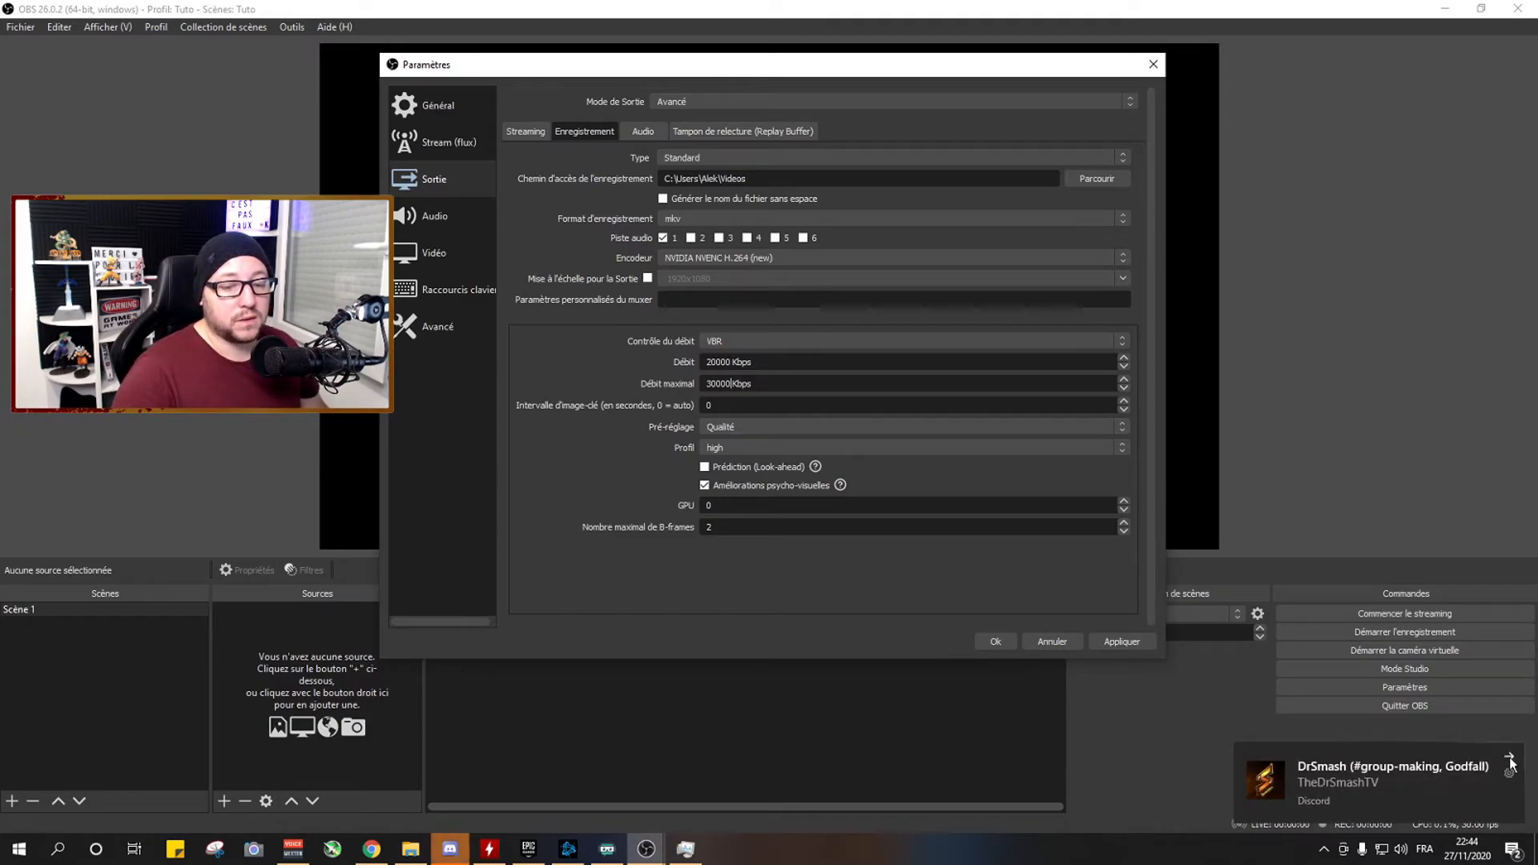
Dismiss the desktop notification and select the Qualité preset and the high profile for the recording encoder.
{"action": "left_click", "coordinate": [1510, 761]}
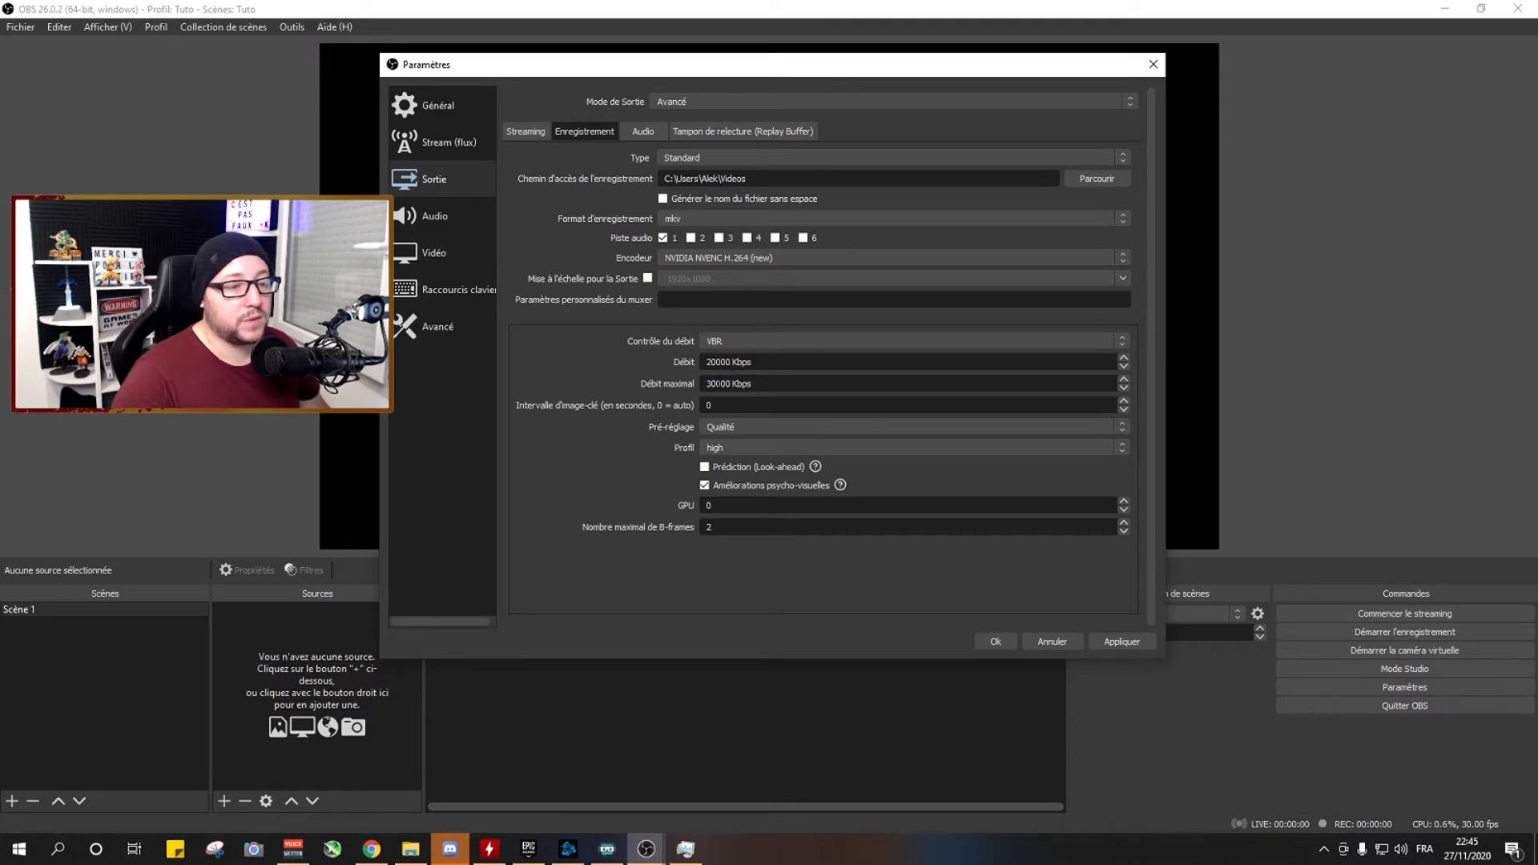
{"action": "left_click", "coordinate": [724, 428]}
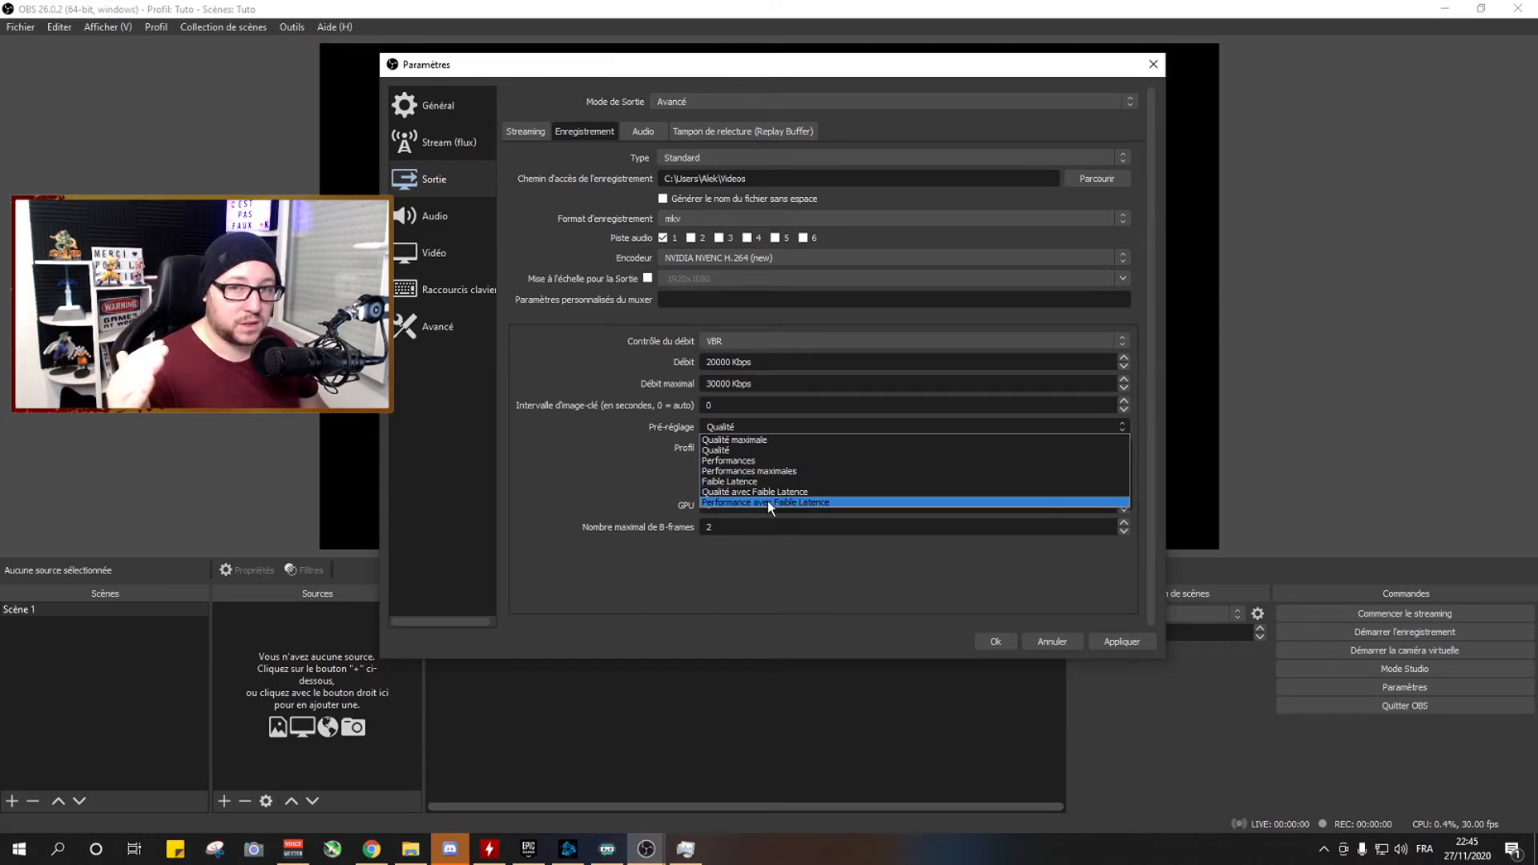
{"action": "left_click", "coordinate": [731, 451]}
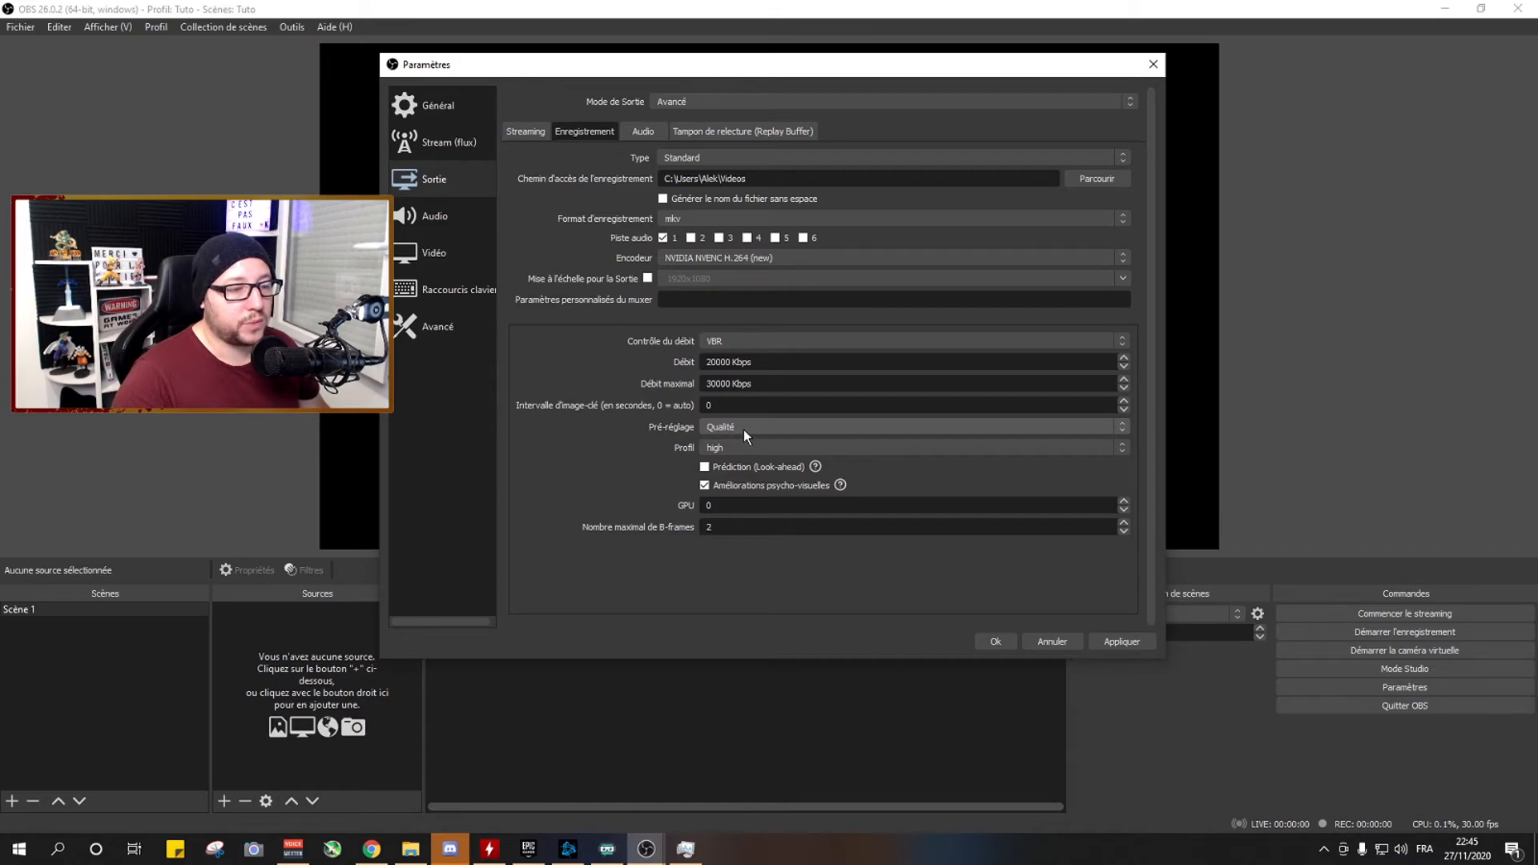
{"action": "left_click", "coordinate": [729, 448]}
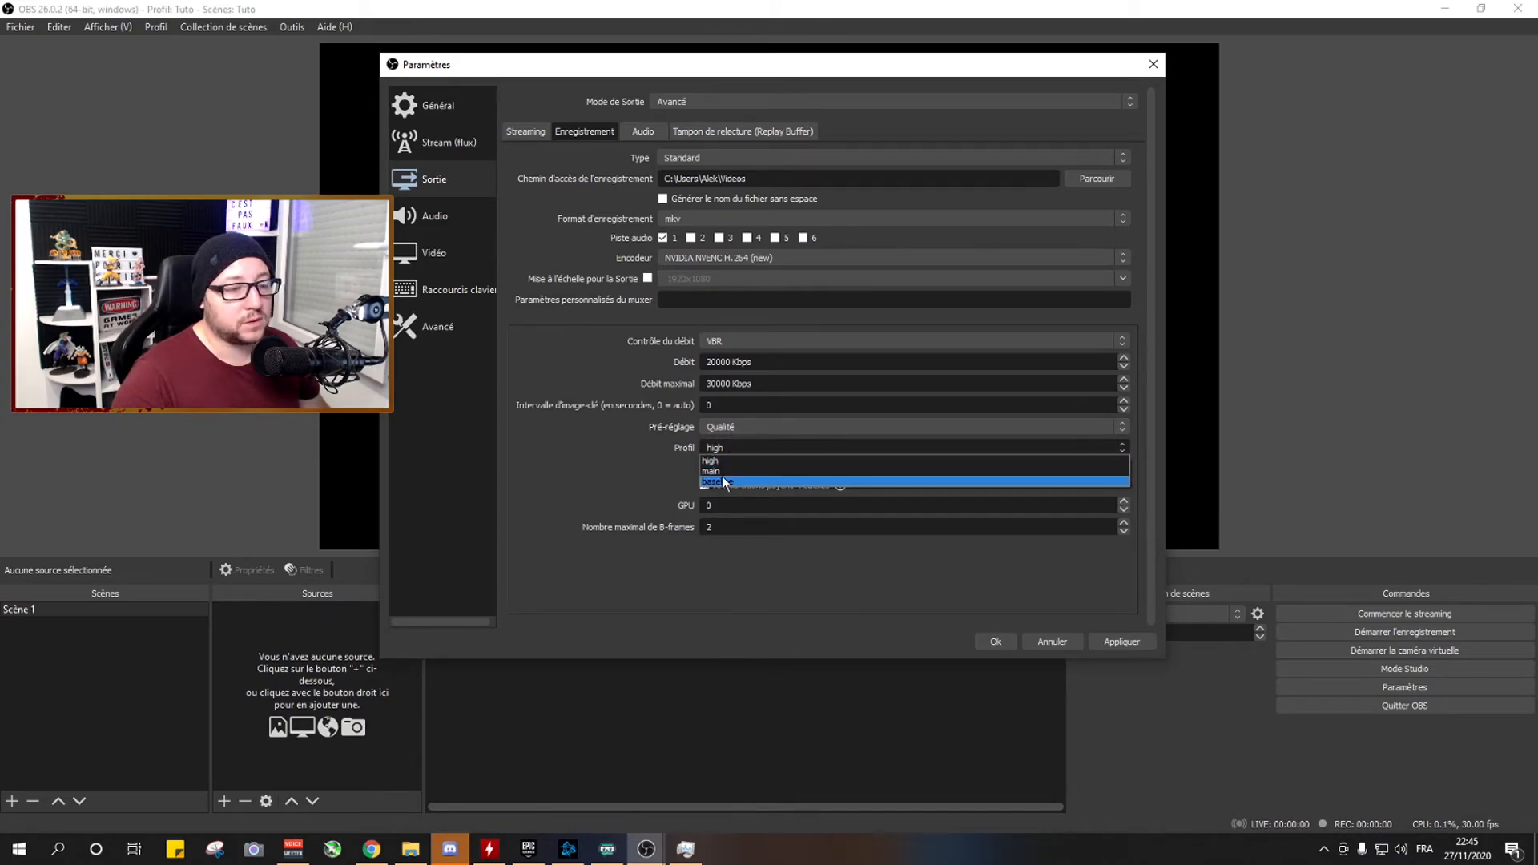
{"action": "left_click", "coordinate": [719, 458]}
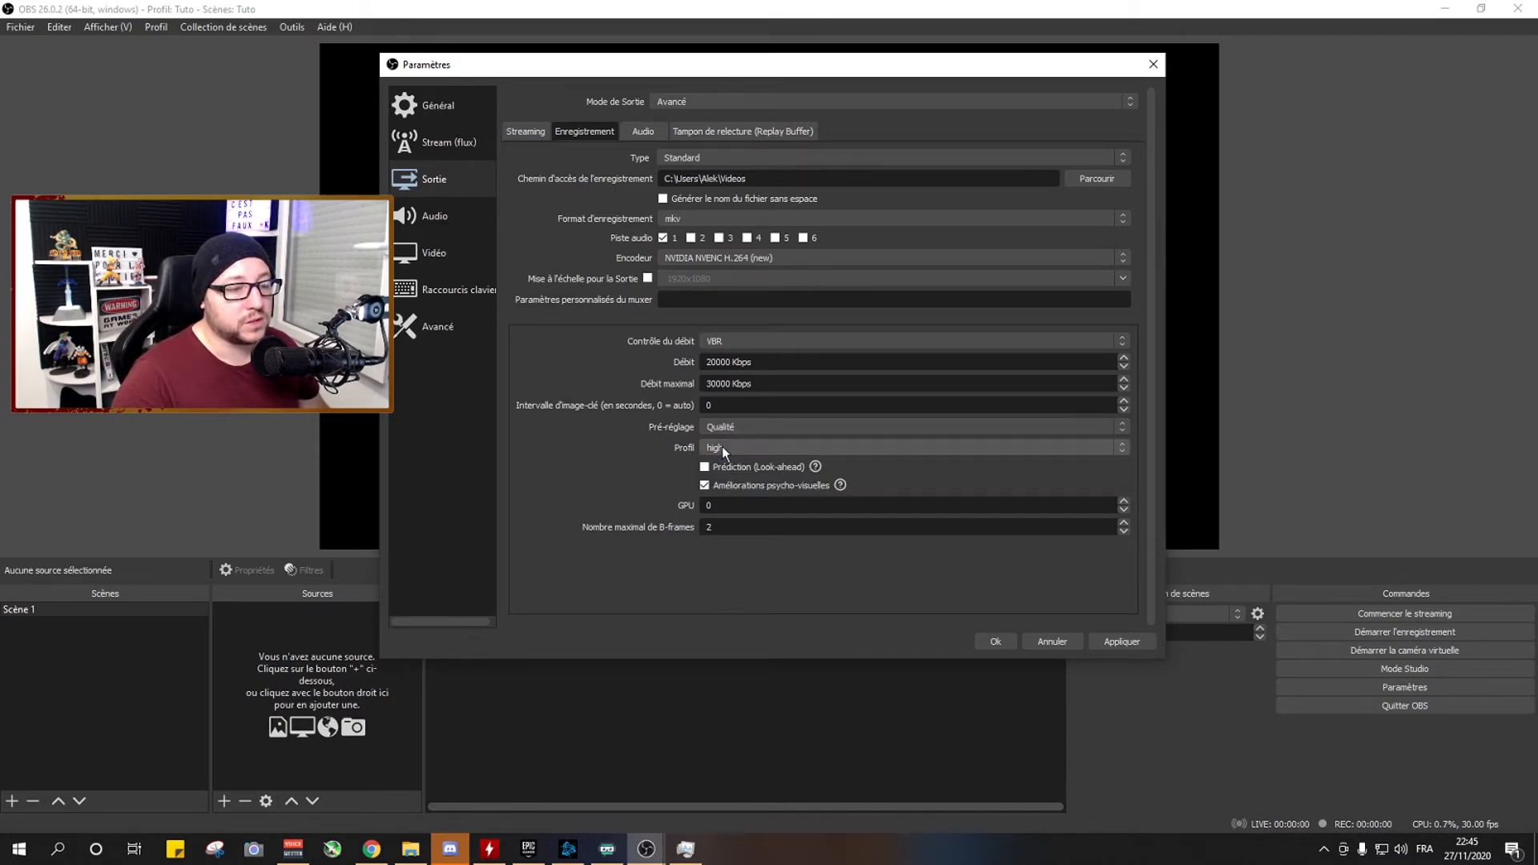
{"action": "left_click", "coordinate": [729, 452]}
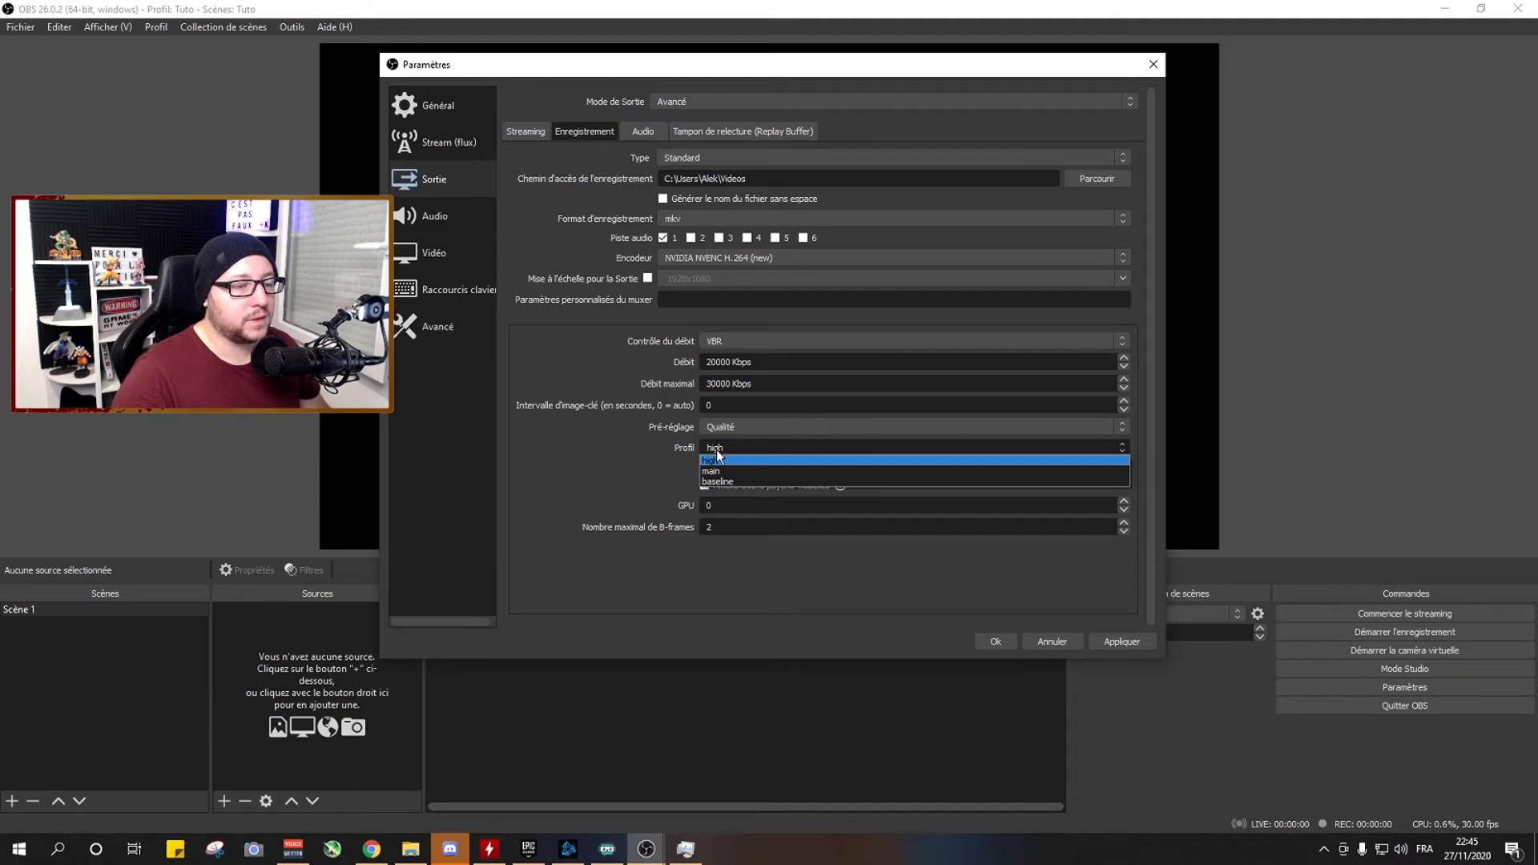
{"action": "left_click", "coordinate": [713, 459]}
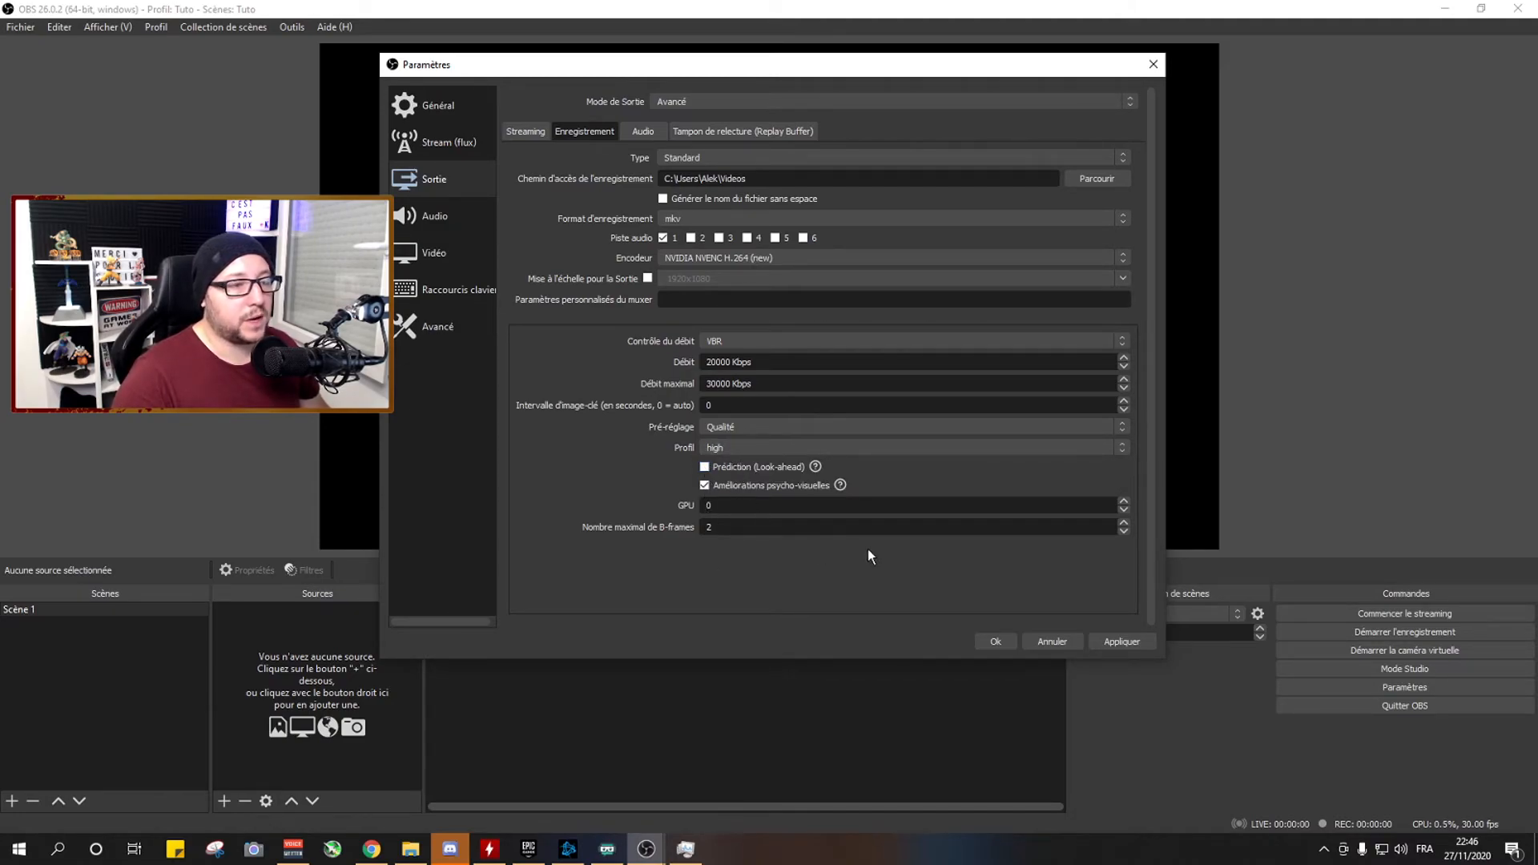
Check the streaming output settings against the recording ones and examine the audio bitrate settings of tracks 1 and 2.
{"action": "left_click", "coordinate": [527, 132]}
{"action": "left_click", "coordinate": [587, 131]}
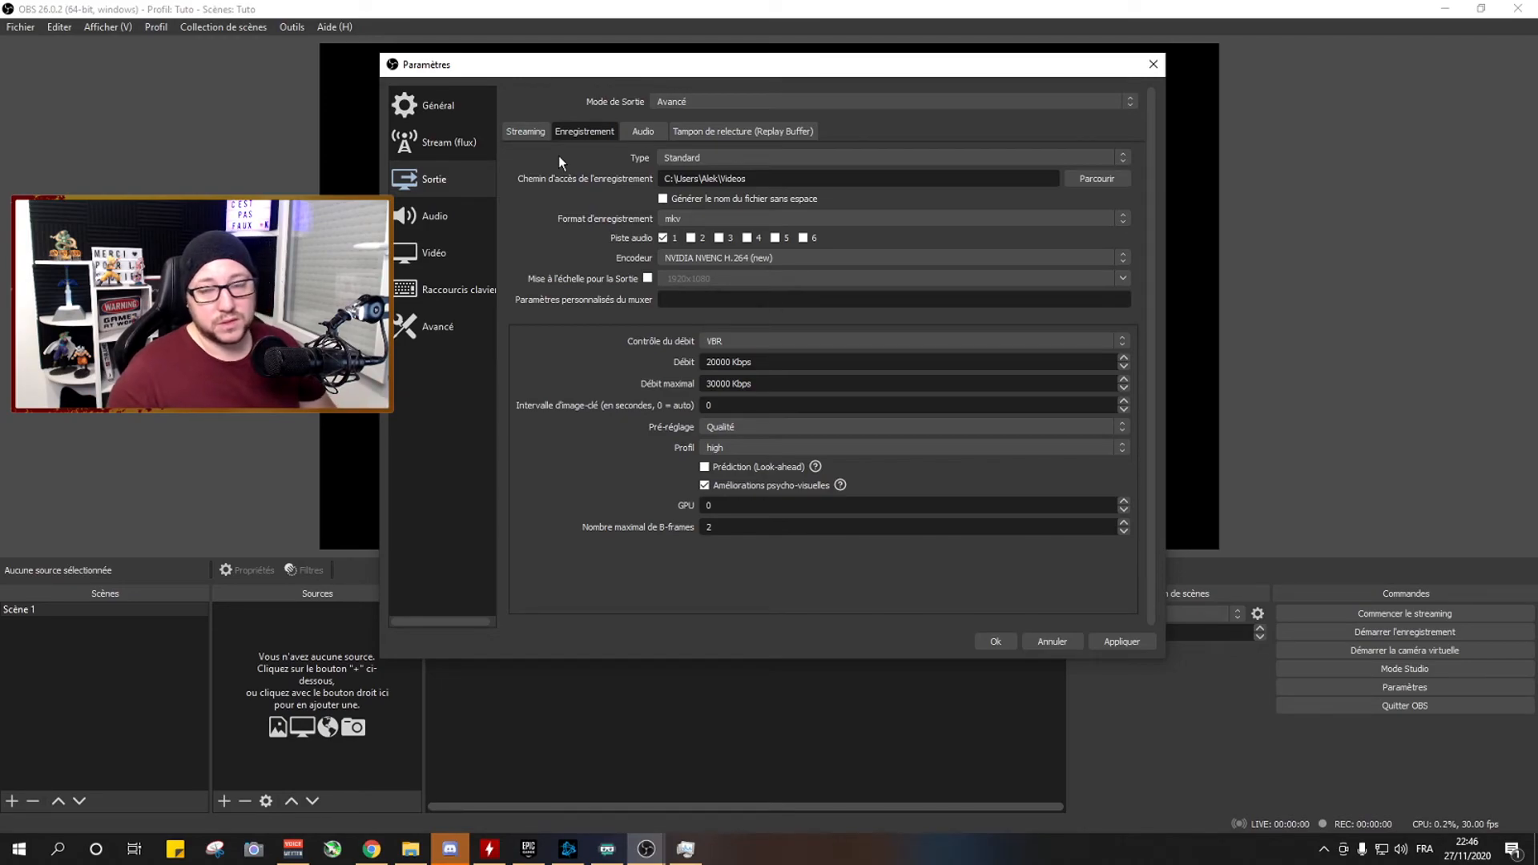
{"action": "left_click", "coordinate": [641, 132]}
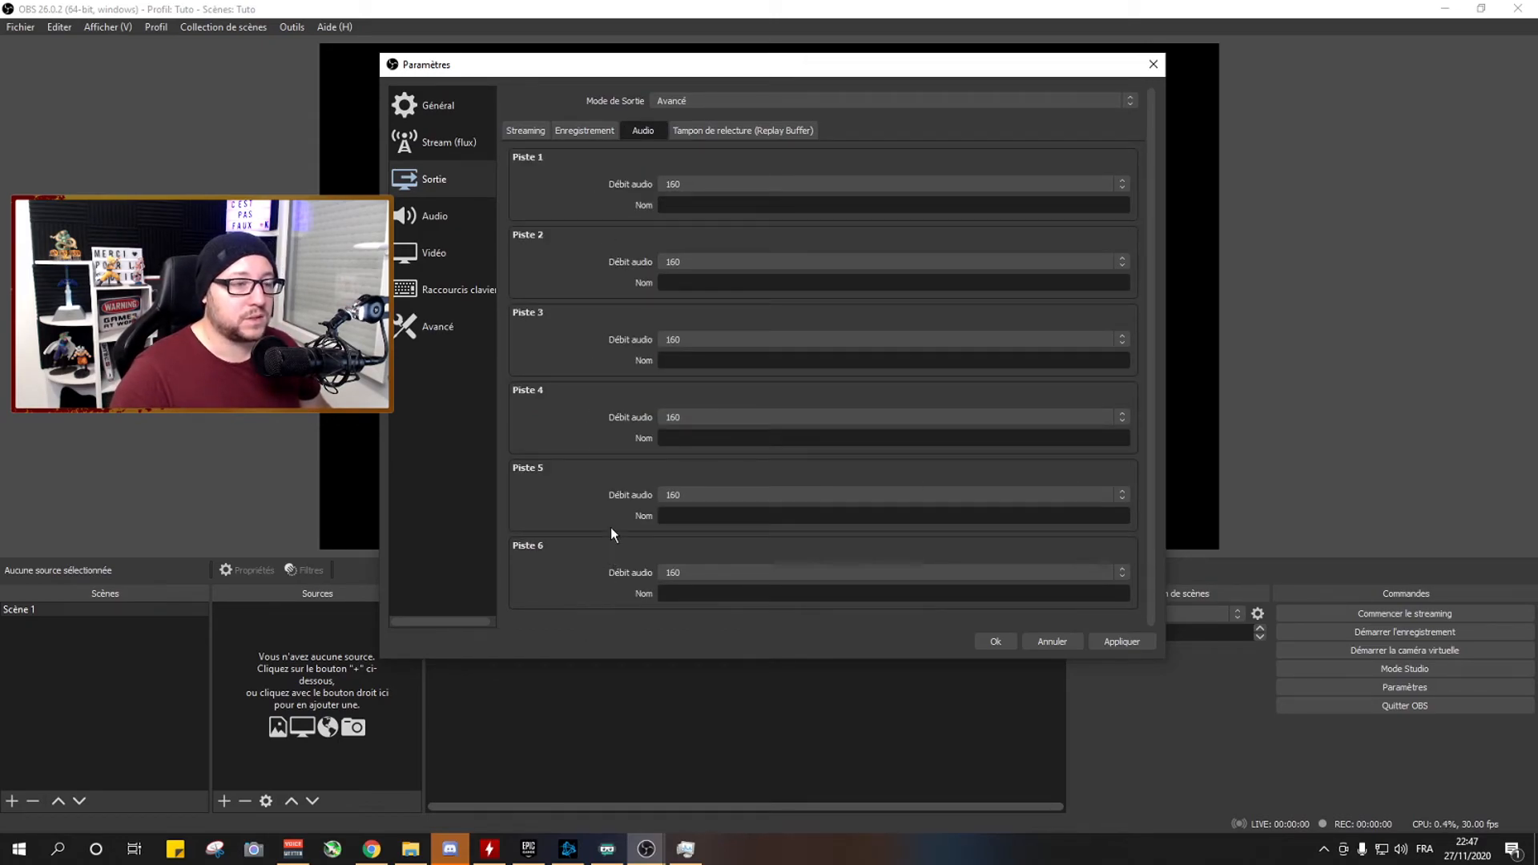
{"action": "left_click", "coordinate": [691, 185]}
{"action": "left_click", "coordinate": [690, 185]}
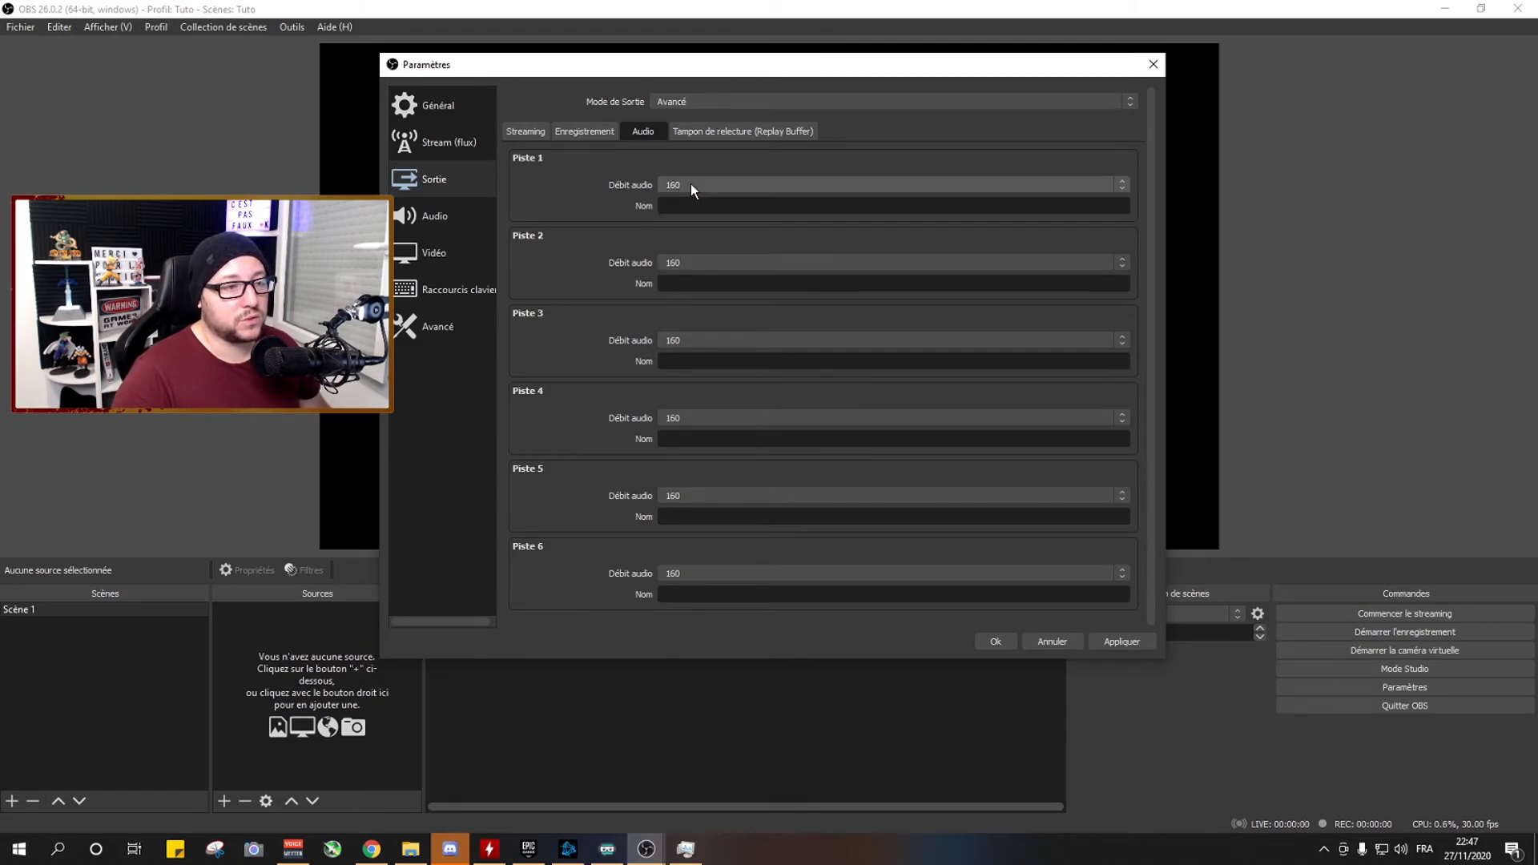
{"action": "left_click", "coordinate": [684, 265]}
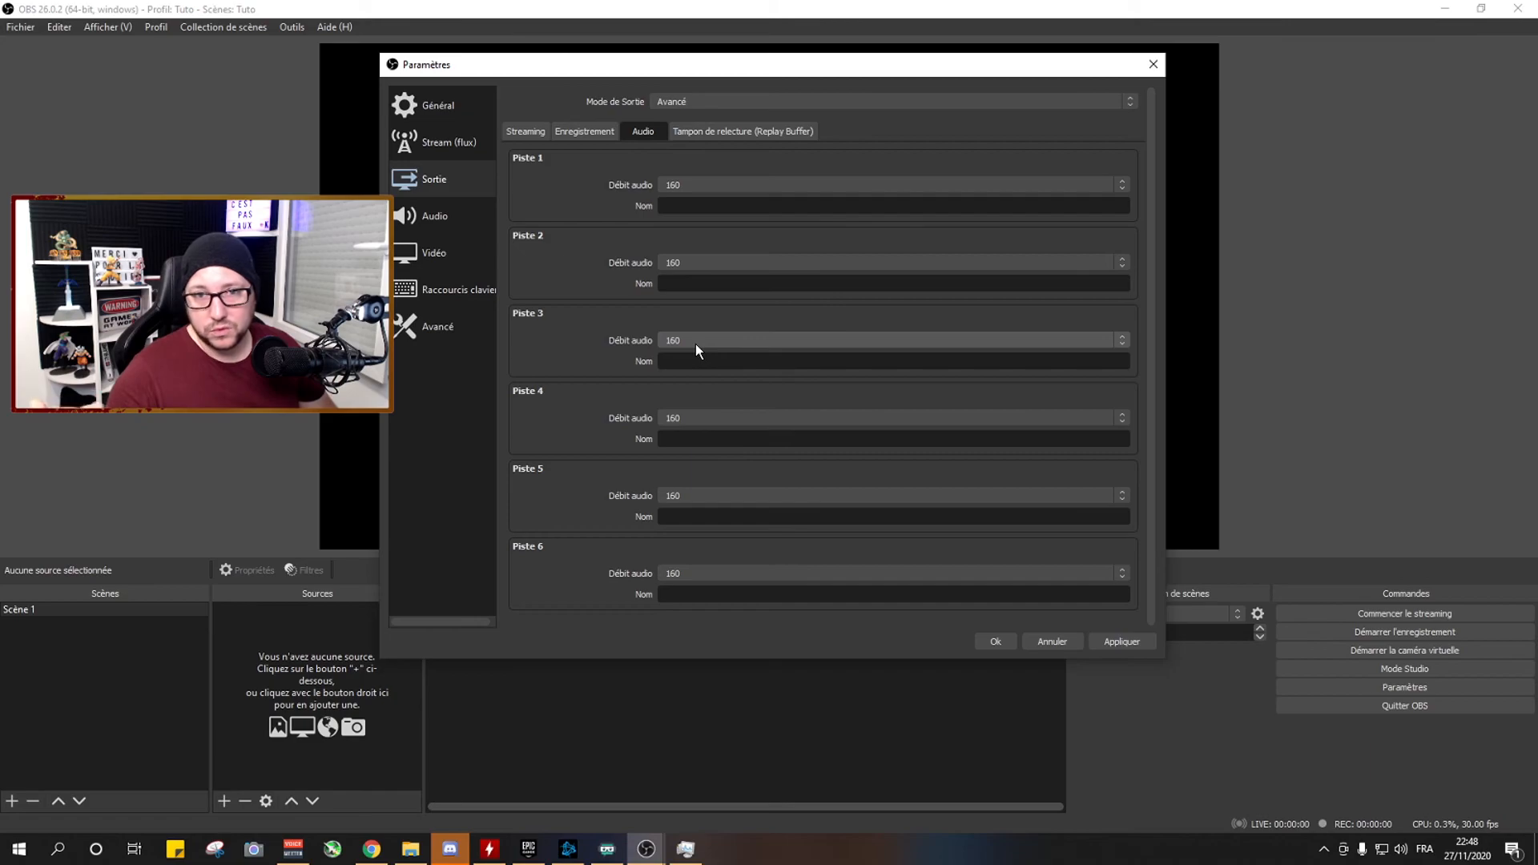
Open the replay buffer output settings.
{"action": "left_click", "coordinate": [730, 131]}
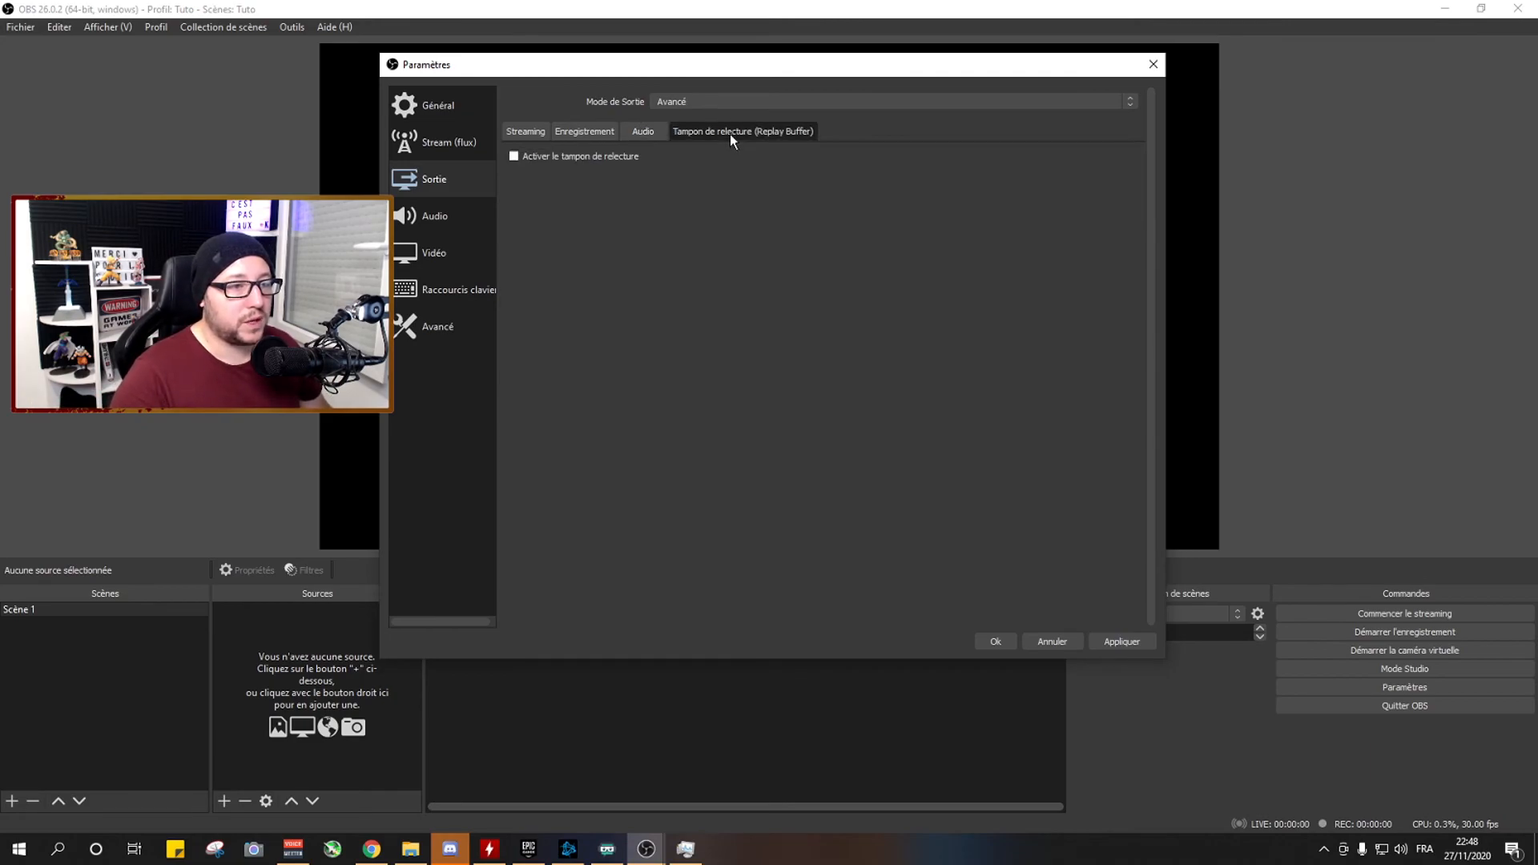